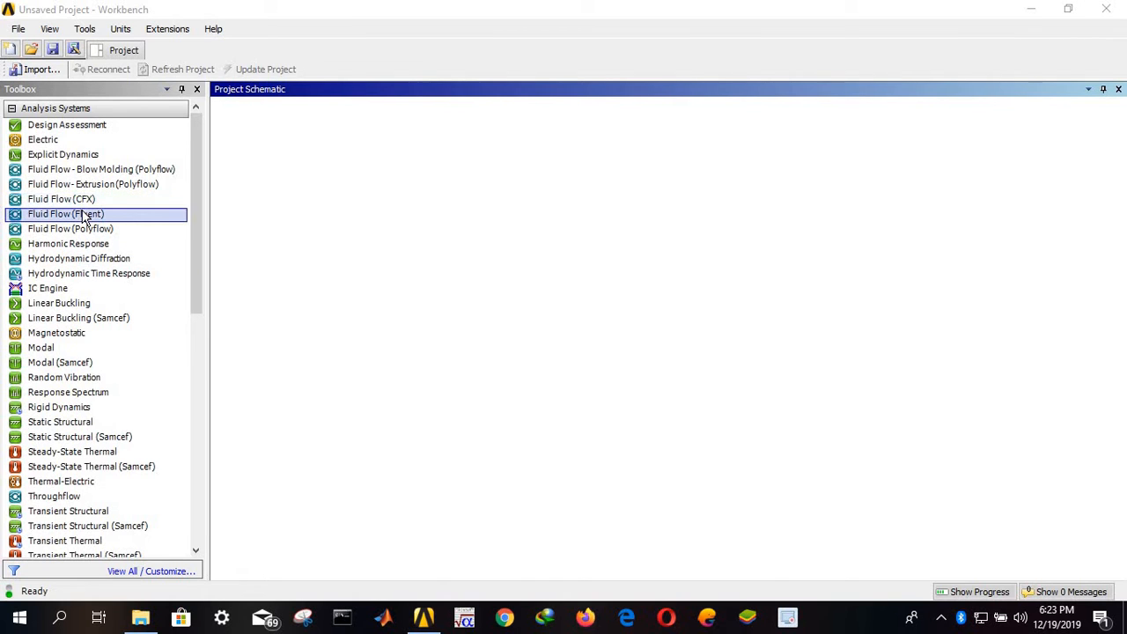
Add a Fluid Flow (Fluent) analysis system with its default name and open its geometry in a maximized DesignModeler window
double_click(87, 215)
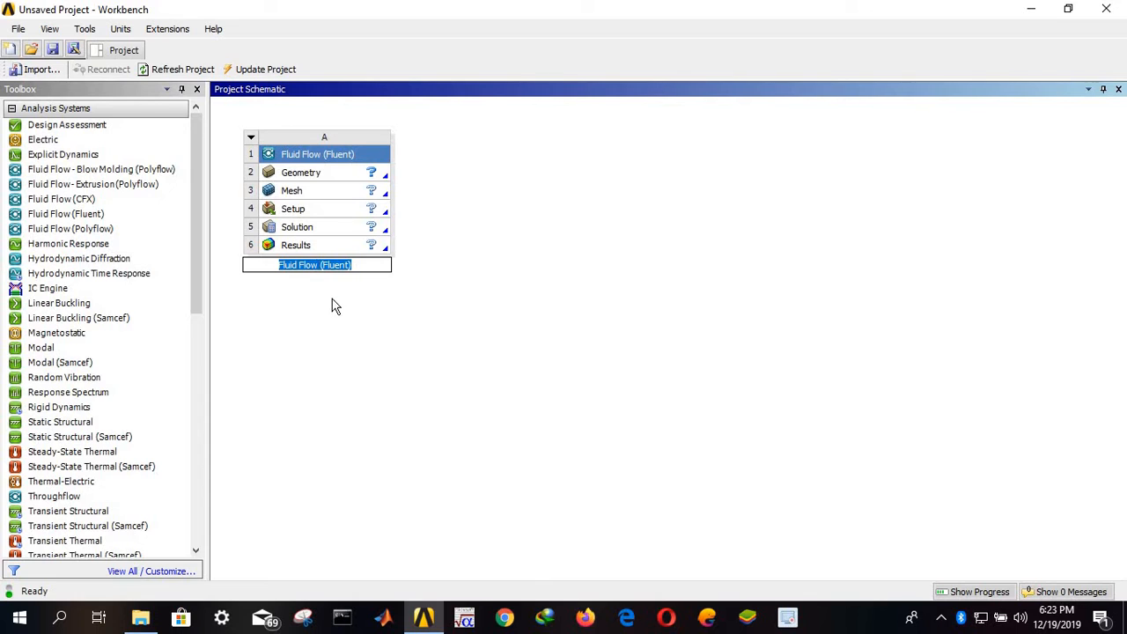
key(Return)
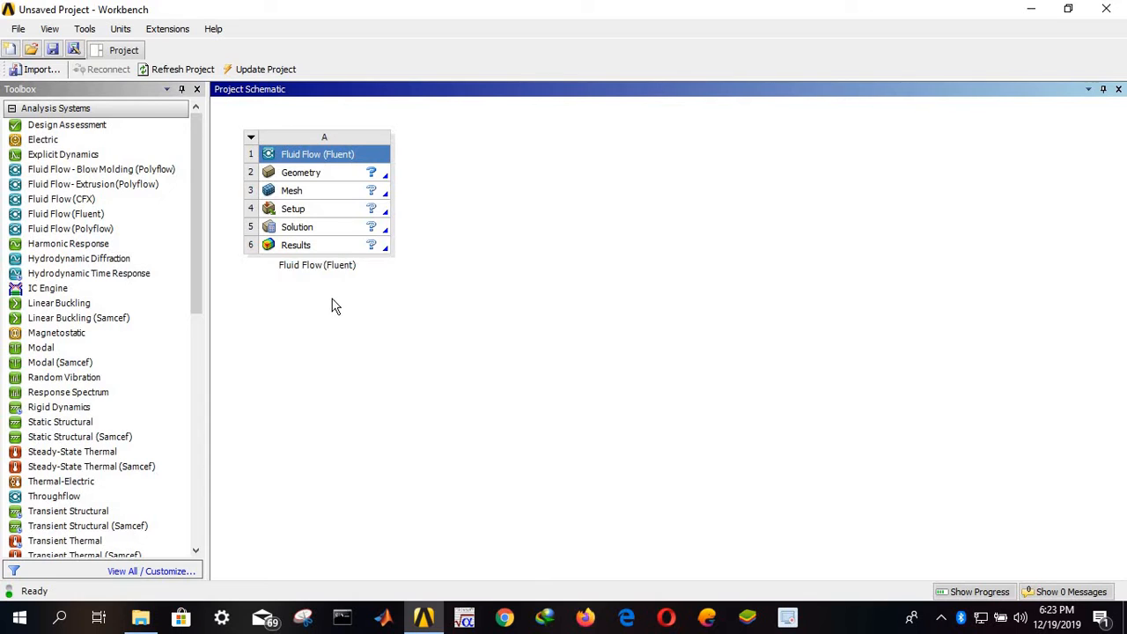
double_click(313, 175)
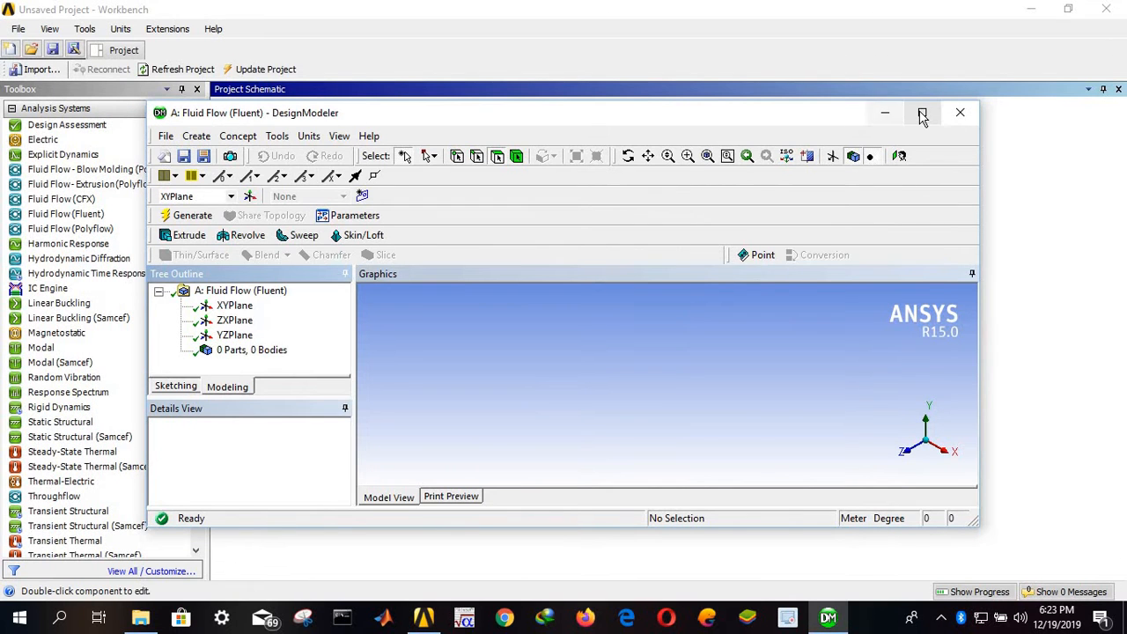
click(922, 114)
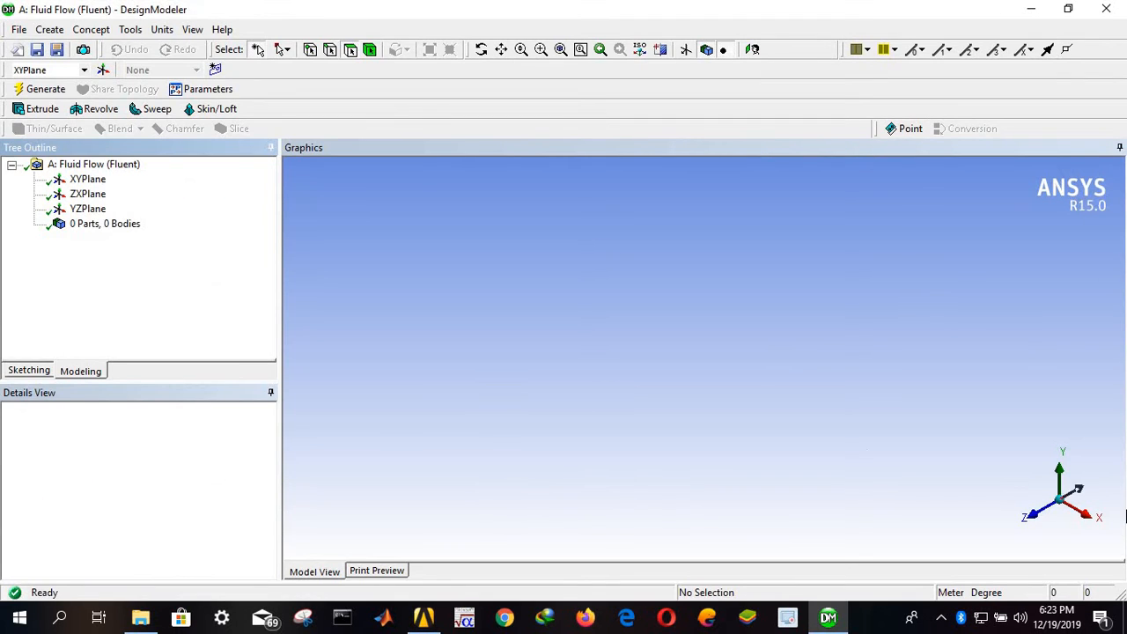
Sketch a rectangle about 14.5 m by 12.3 m on the XY plane, with one corner at the origin
click(1038, 517)
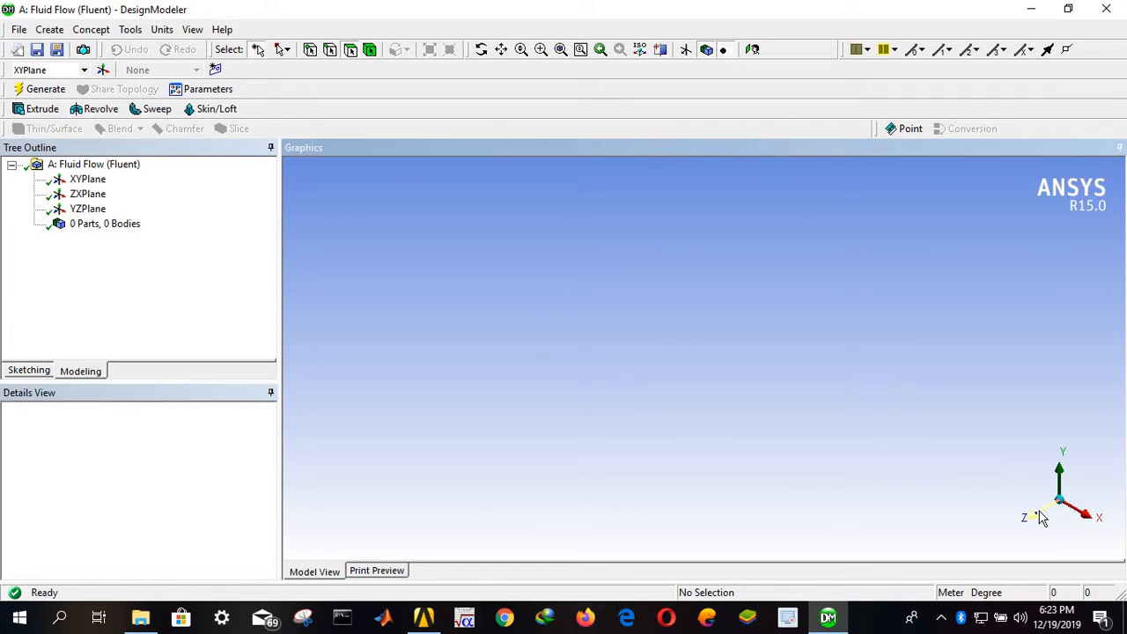
click(91, 181)
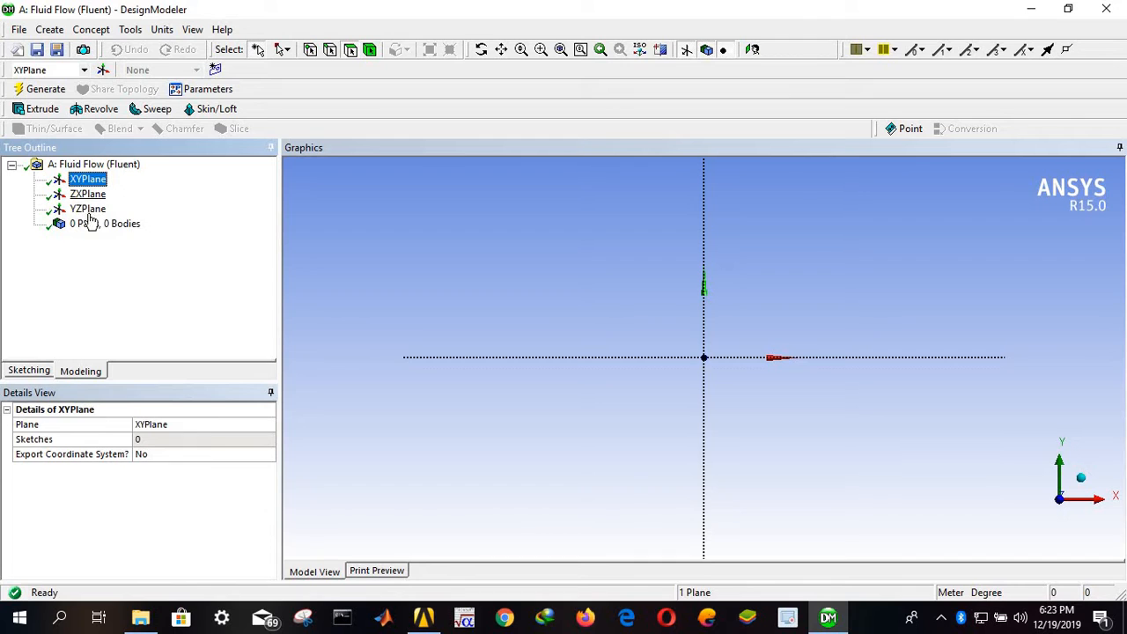
click(28, 371)
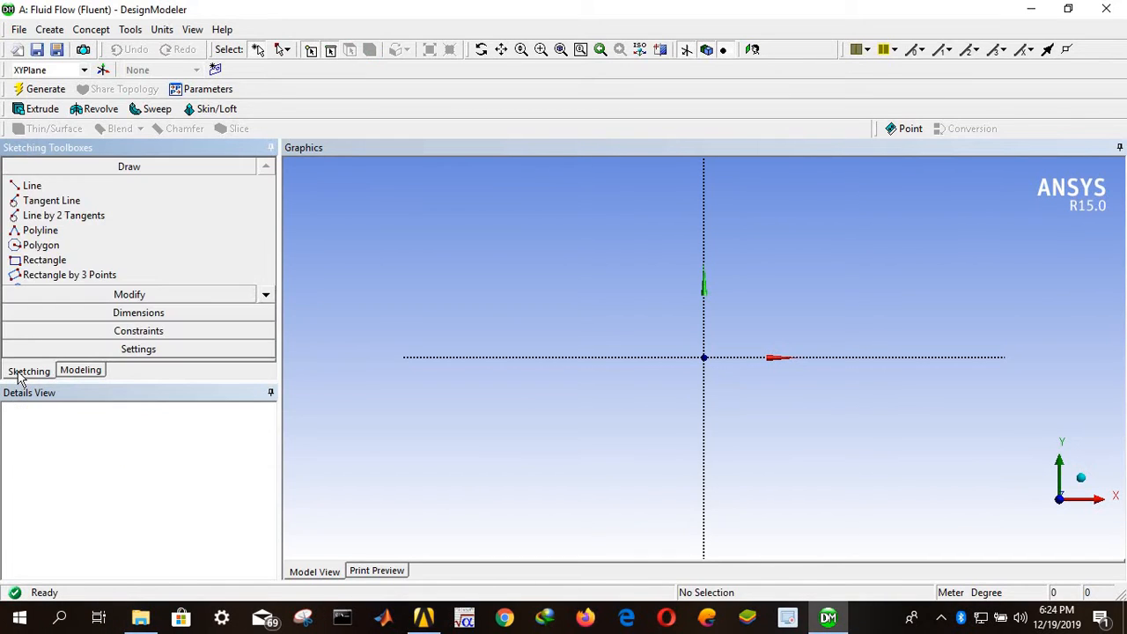
click(41, 261)
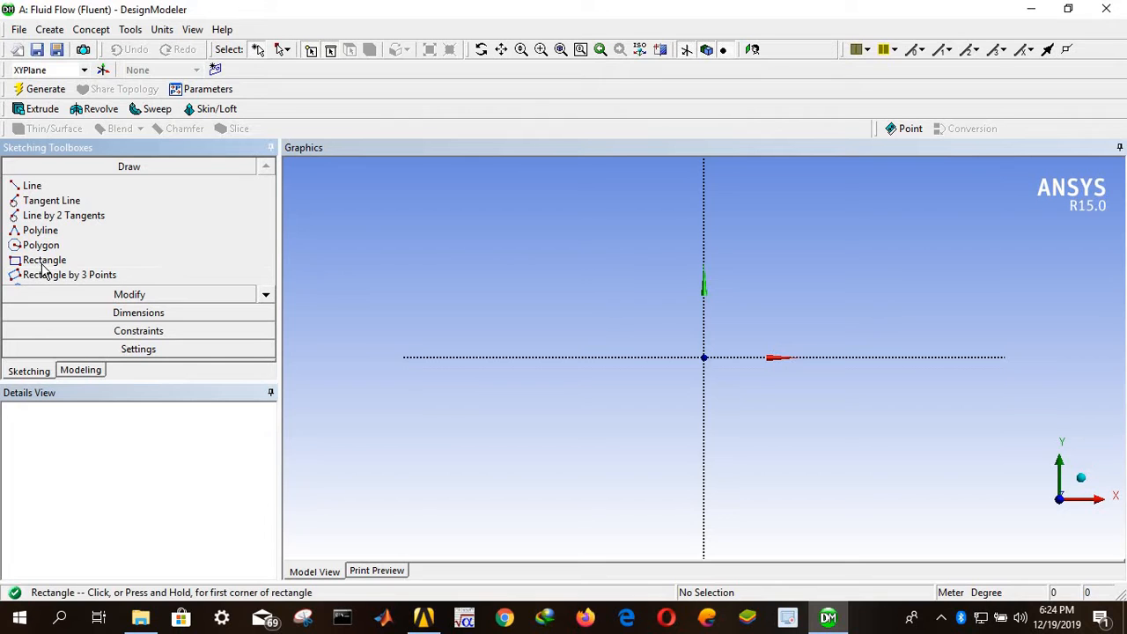
click(705, 356)
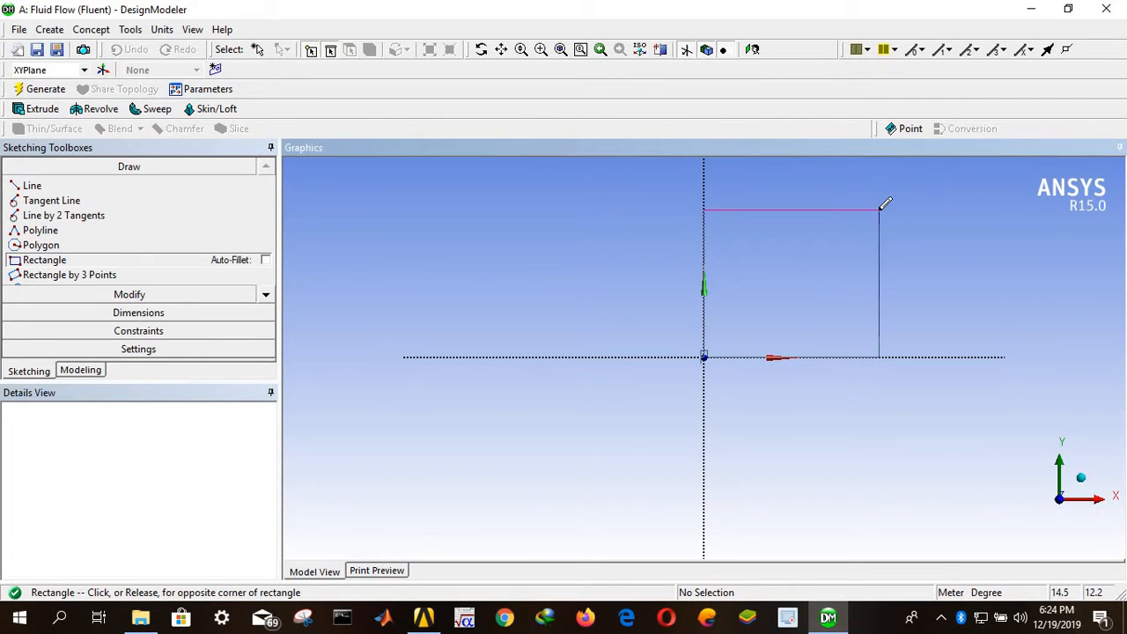
click(879, 209)
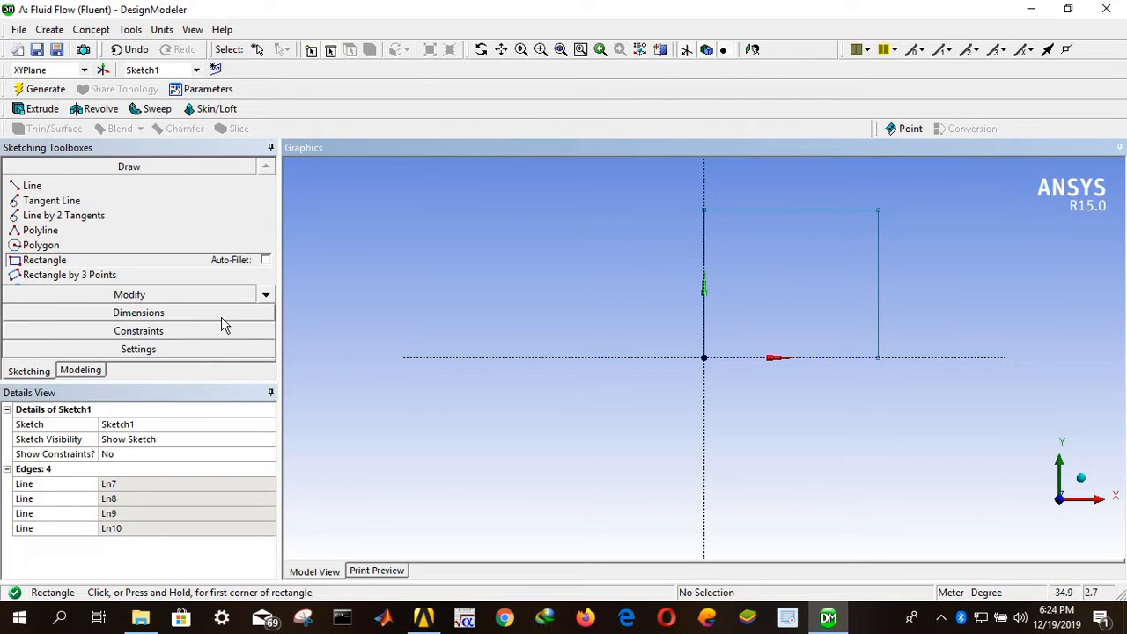
Add a horizontal dimension for the rectangle's width below it and a vertical dimension for its height beside it
click(115, 314)
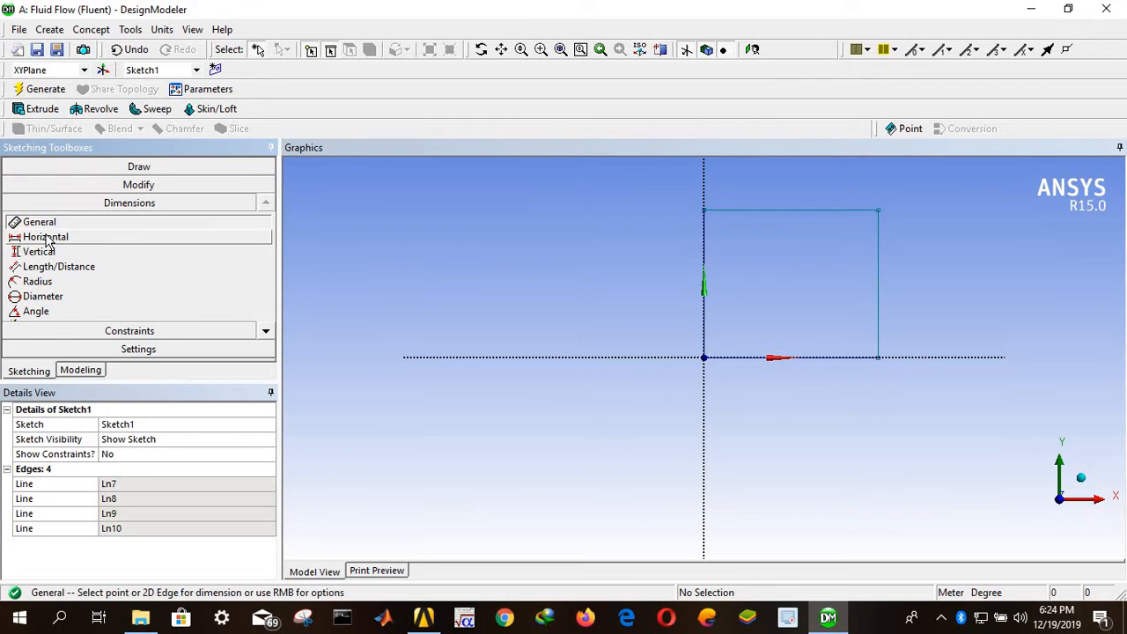
click(45, 237)
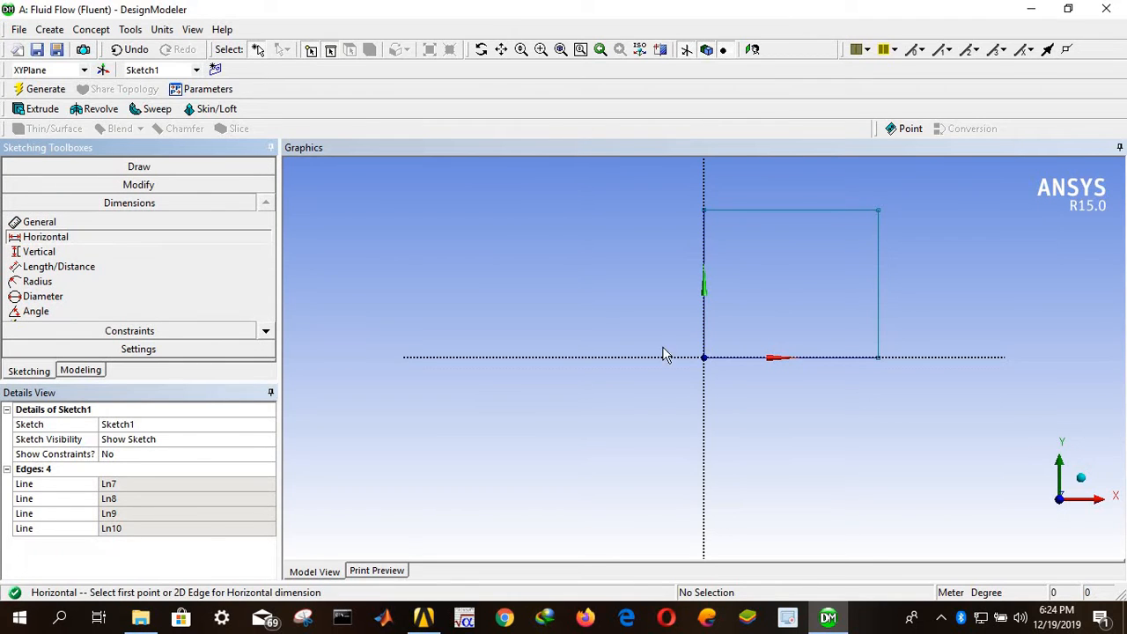
click(707, 315)
click(880, 308)
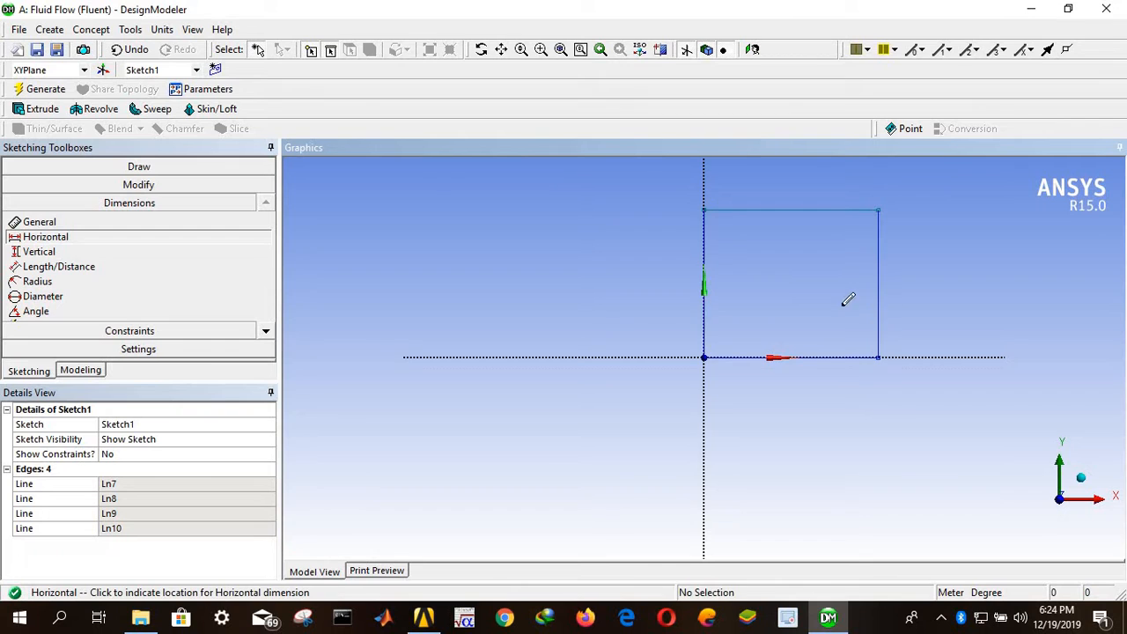
click(797, 398)
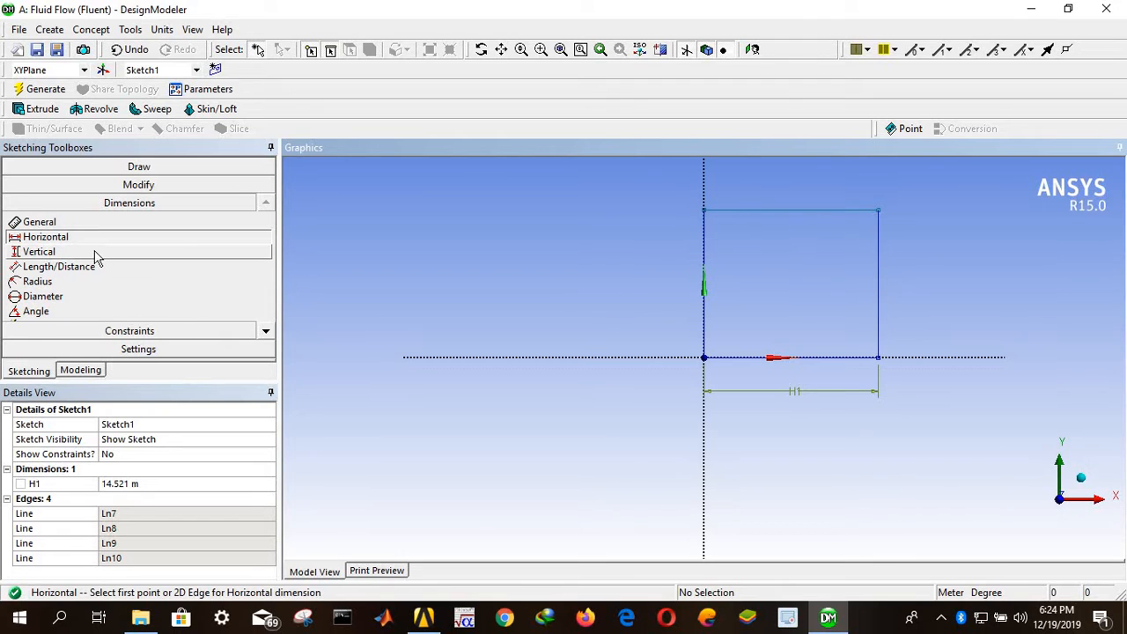
click(37, 252)
click(790, 220)
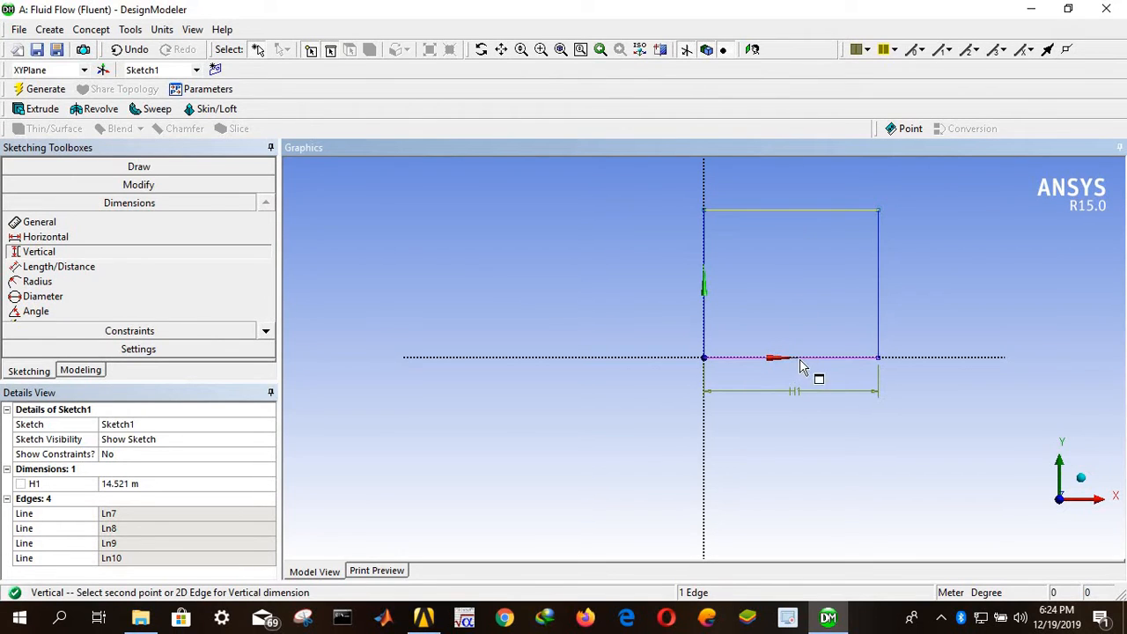
click(802, 357)
click(685, 276)
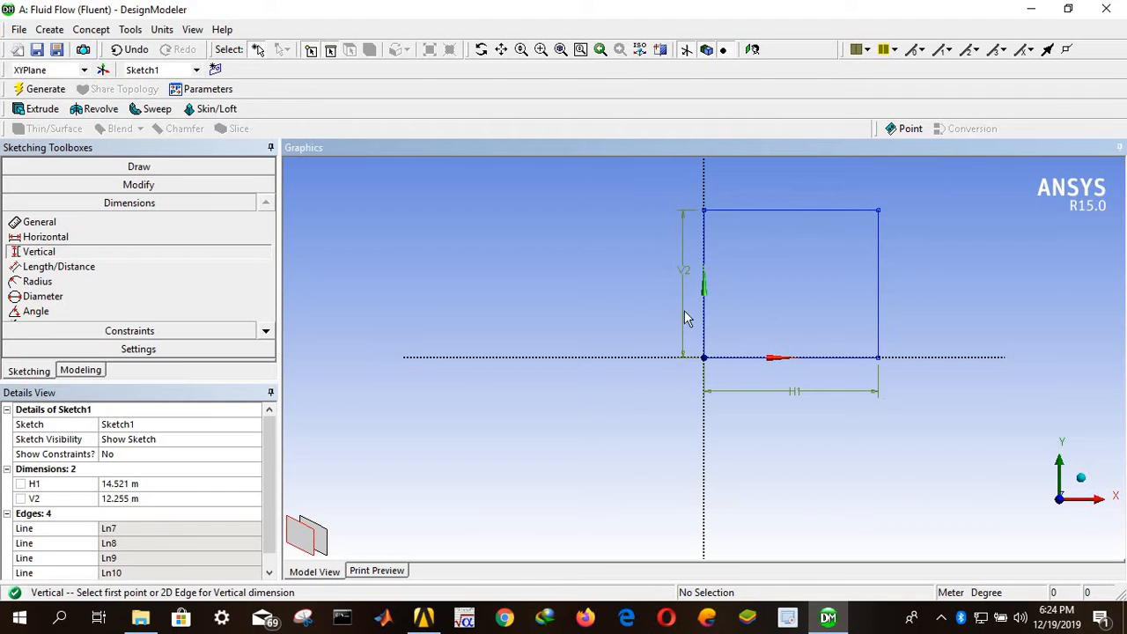
Set the rectangle's horizontal dimension H1 and vertical dimension V2 to 1 m each
click(117, 485)
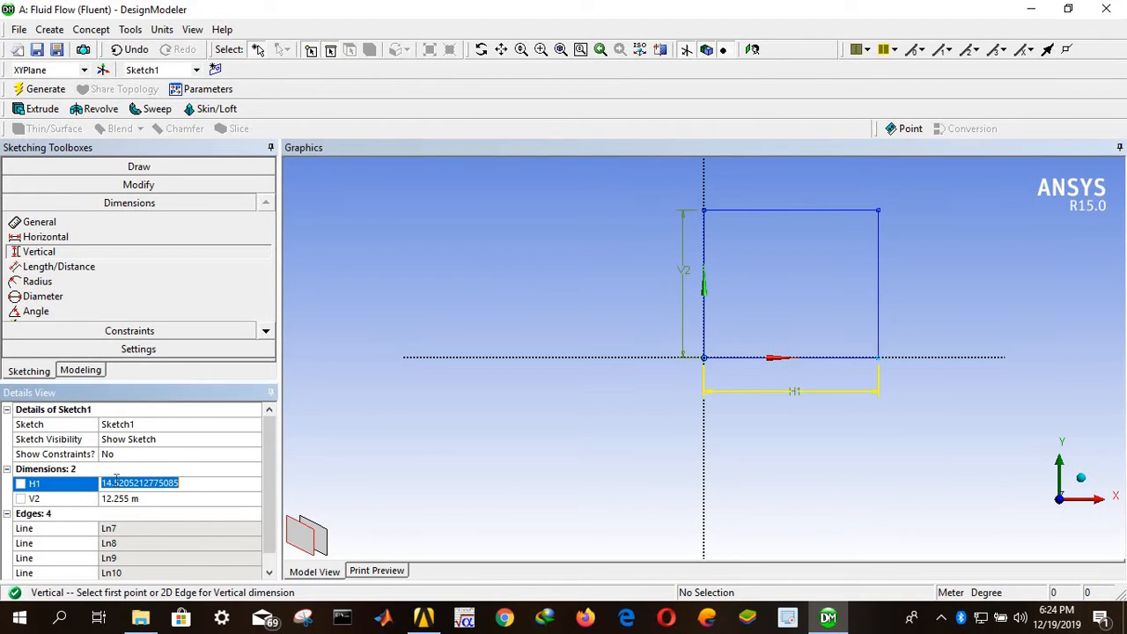
text(1)
key(Return)
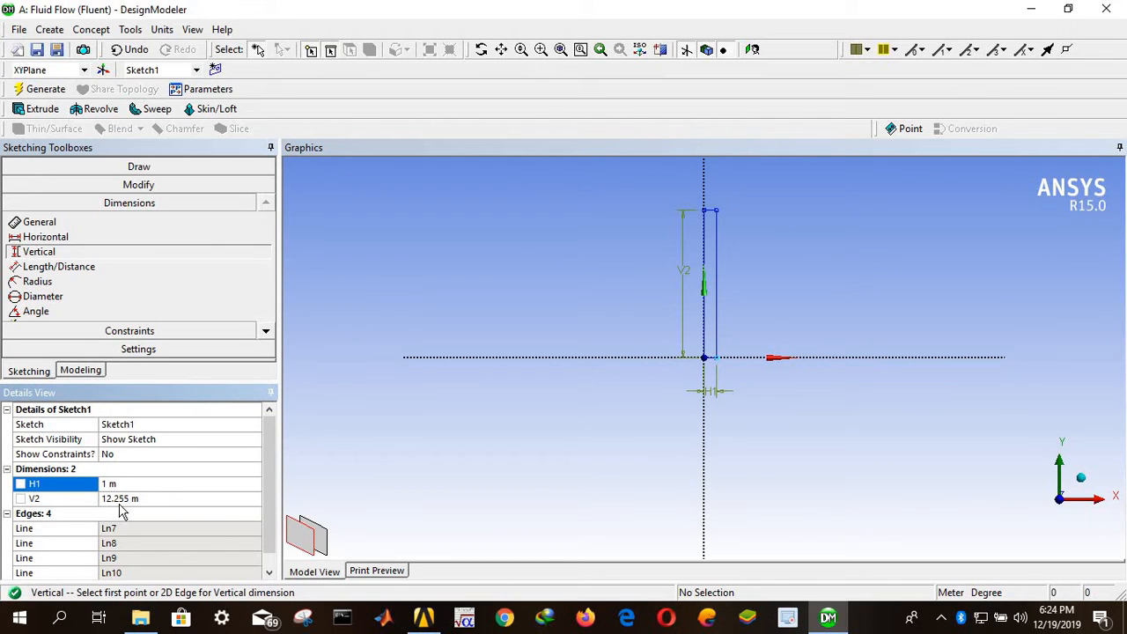
click(120, 499)
text(1)
key(Return)
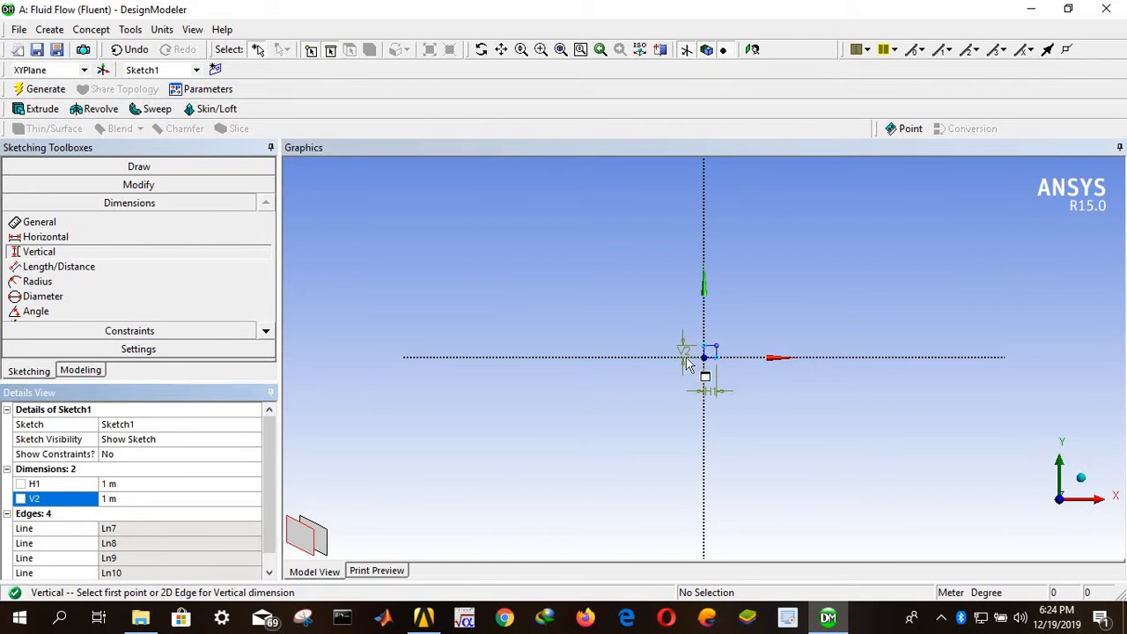
Move the vertical and horizontal dimensions close to the edges of the square and fit the sketch in view
click(562, 50)
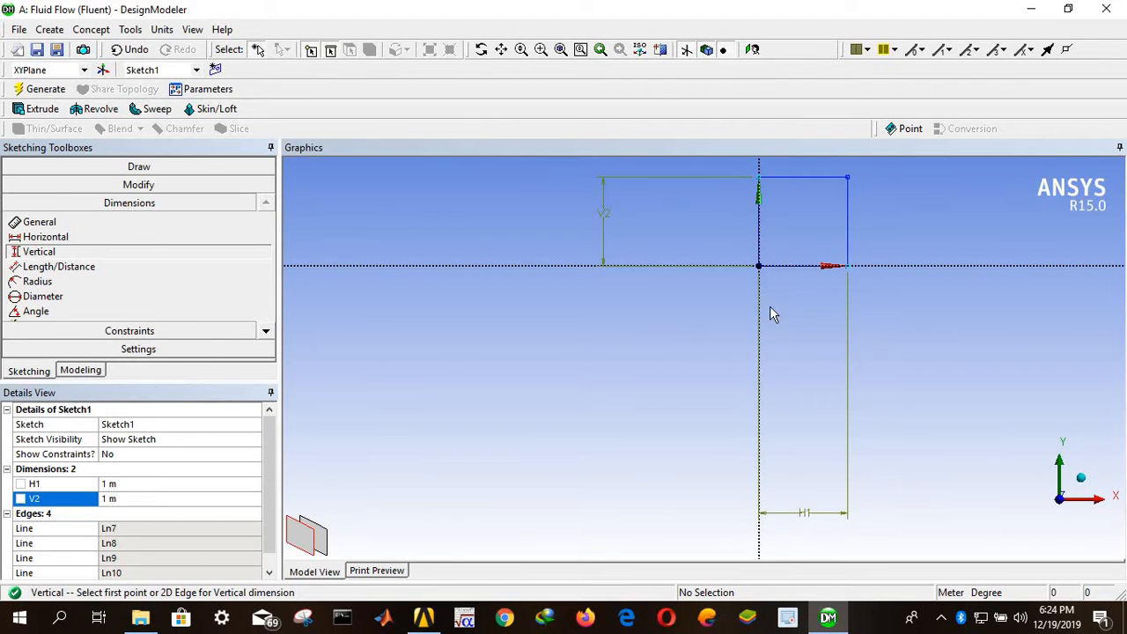
click(266, 331)
click(266, 331)
click(266, 331)
click(266, 331)
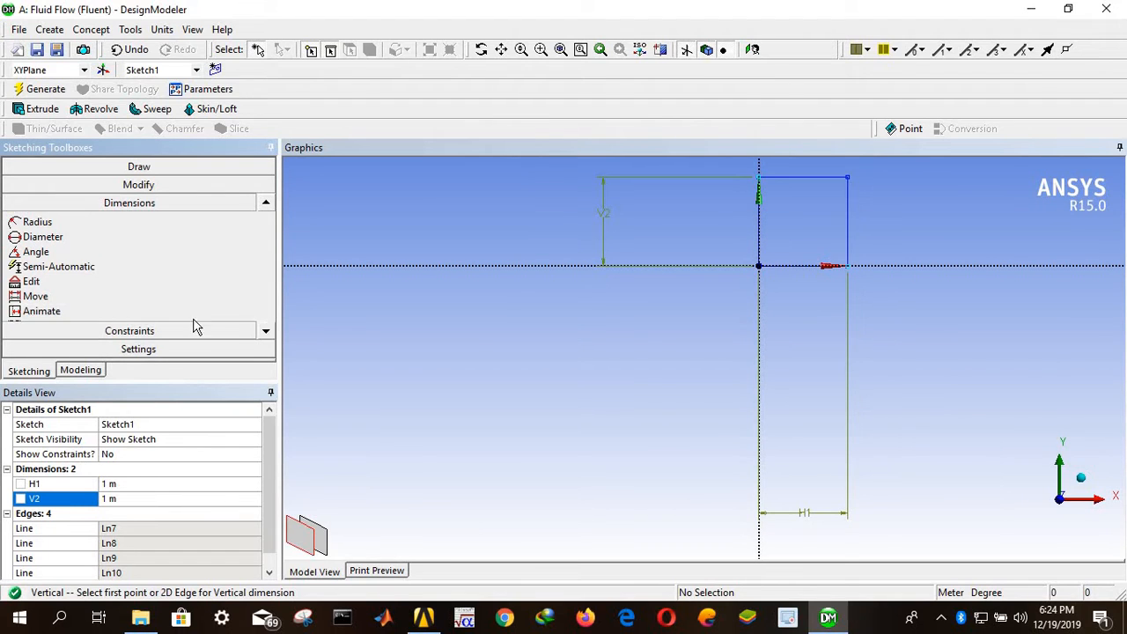
click(40, 298)
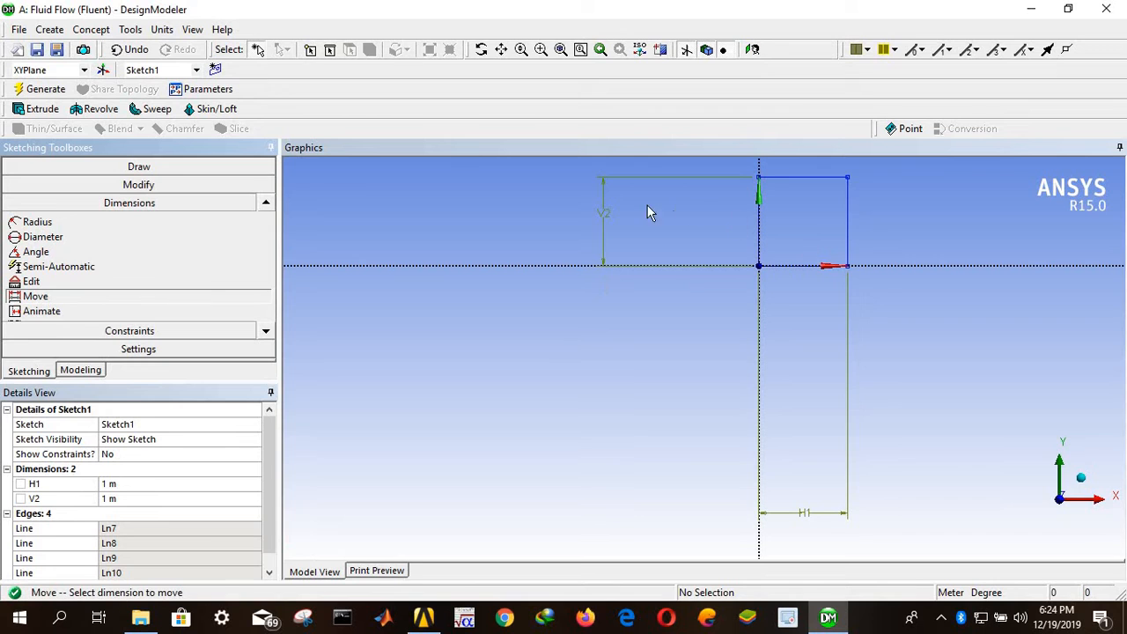
click(605, 216)
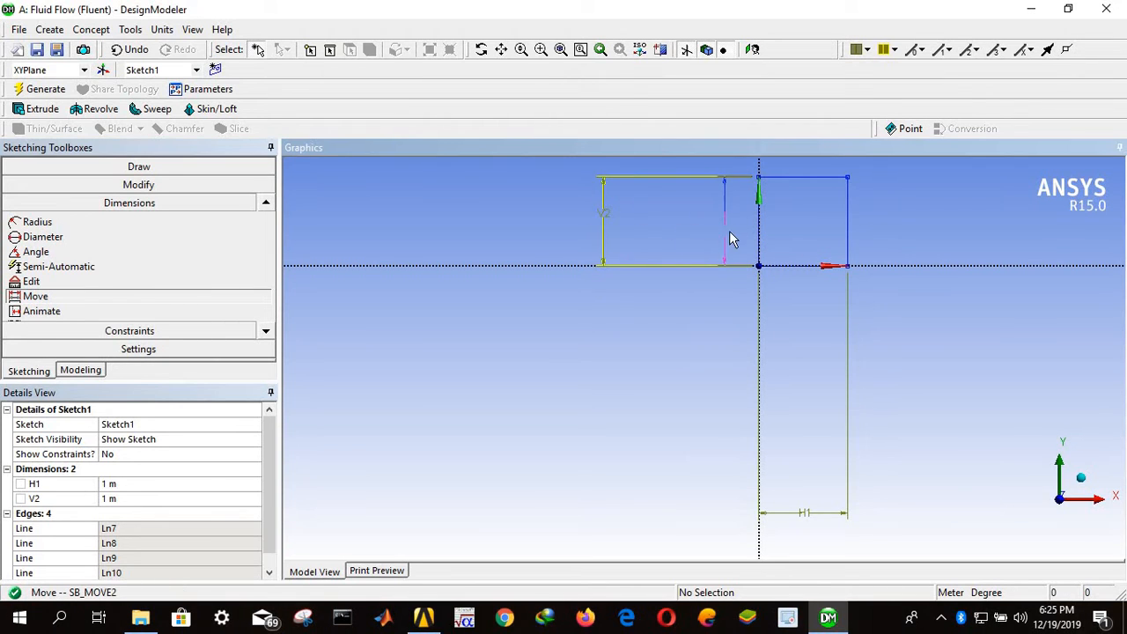
click(745, 241)
click(808, 516)
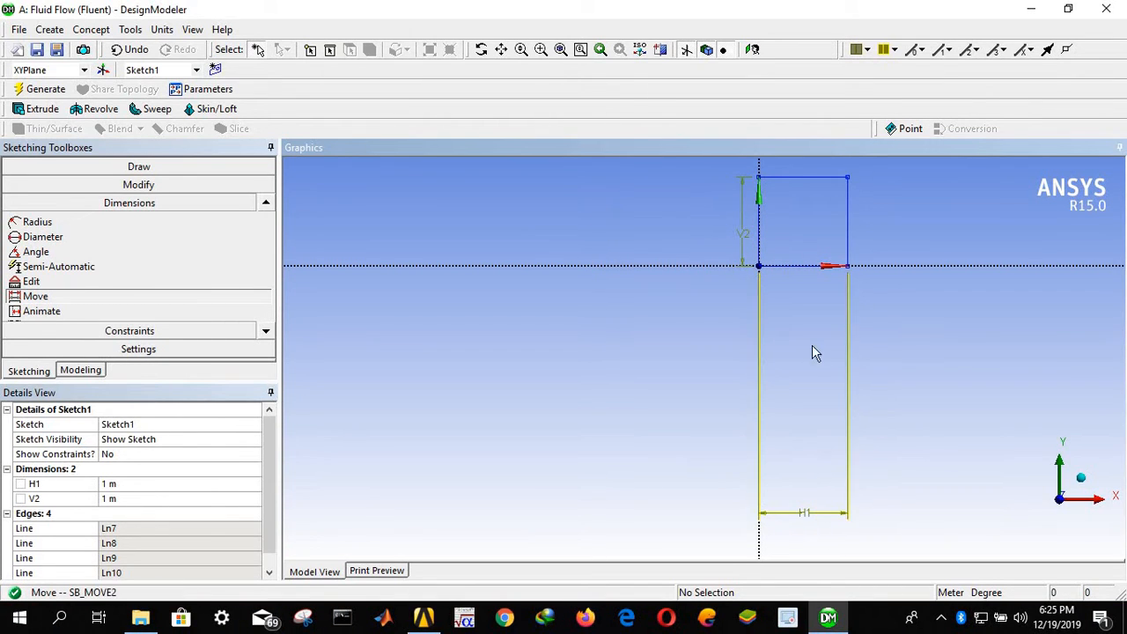
click(804, 283)
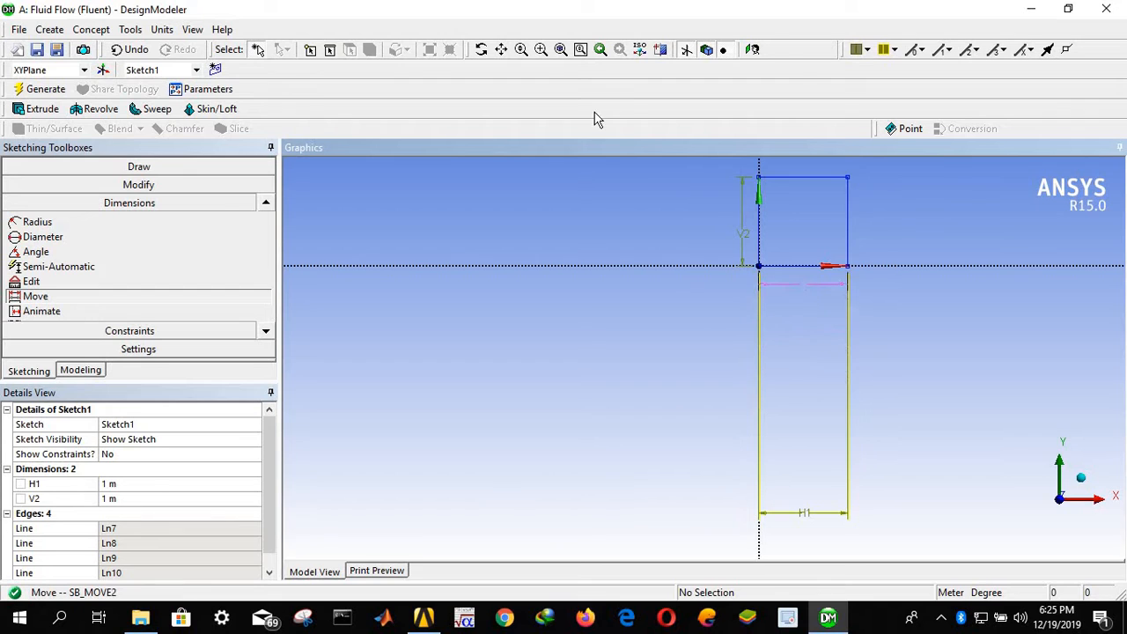
click(561, 51)
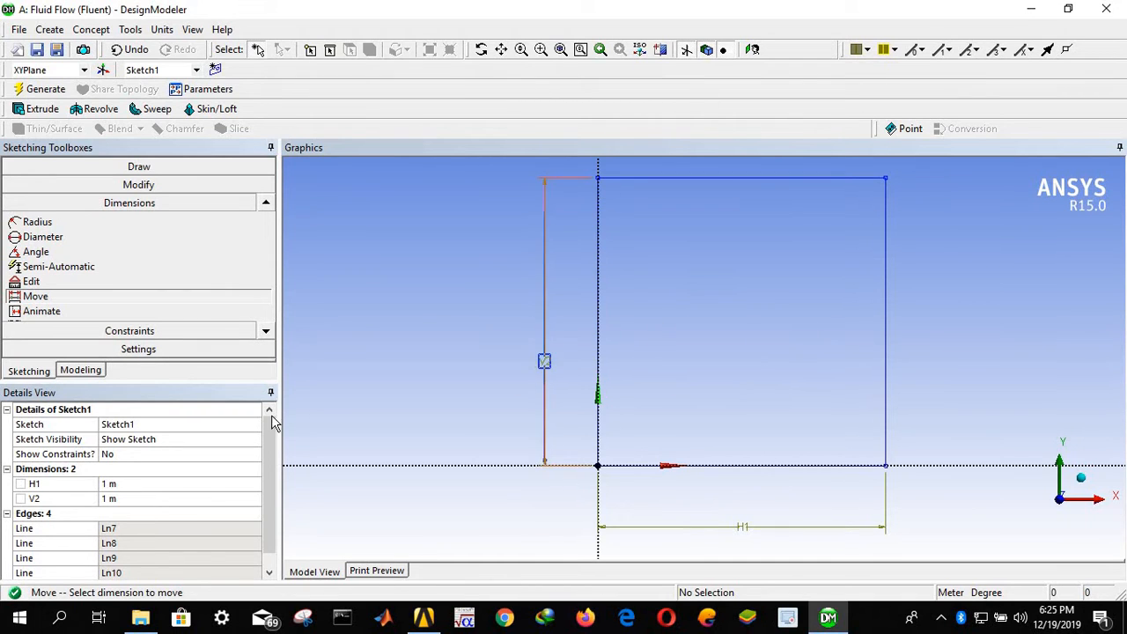
Generate a surface from the square sketch on the XY plane using Surfaces From Sketches with Add Material
click(86, 373)
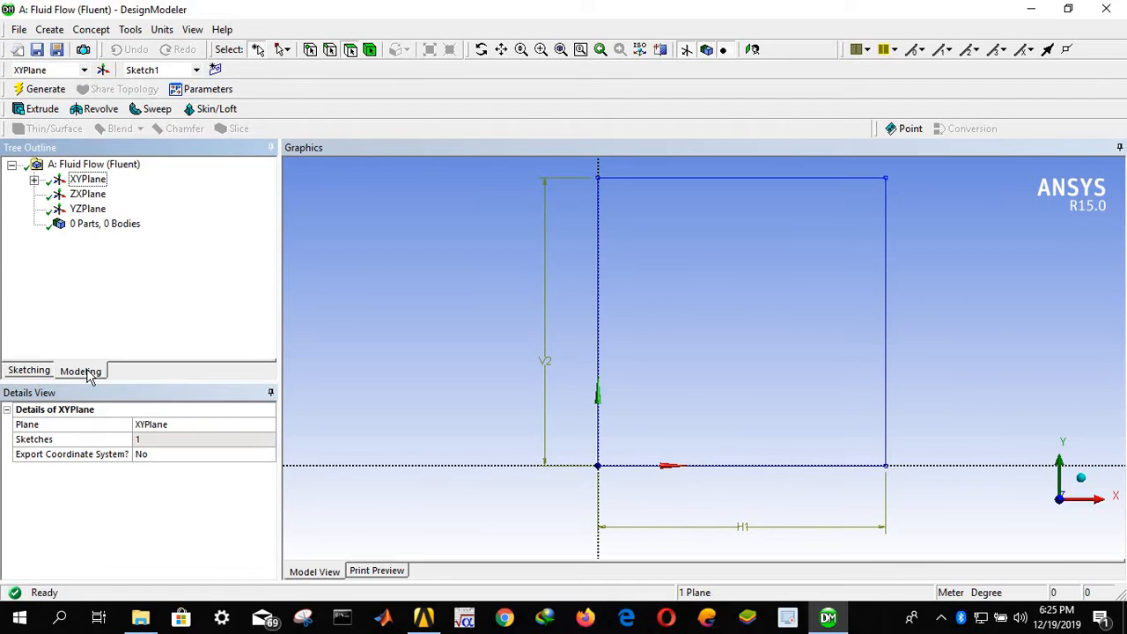
click(88, 30)
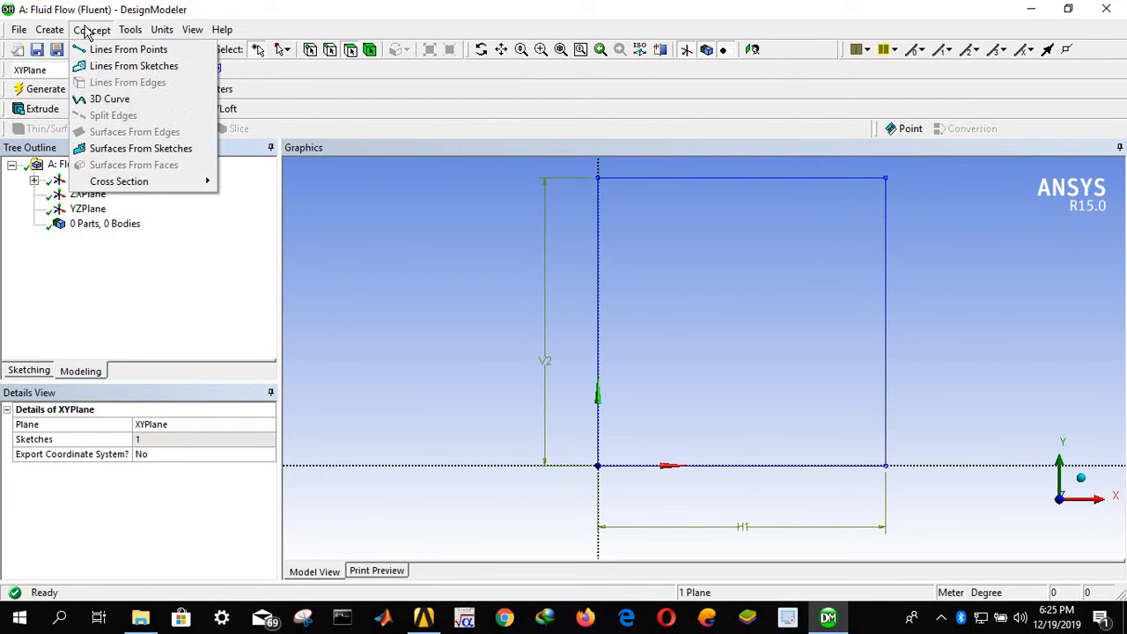
click(133, 150)
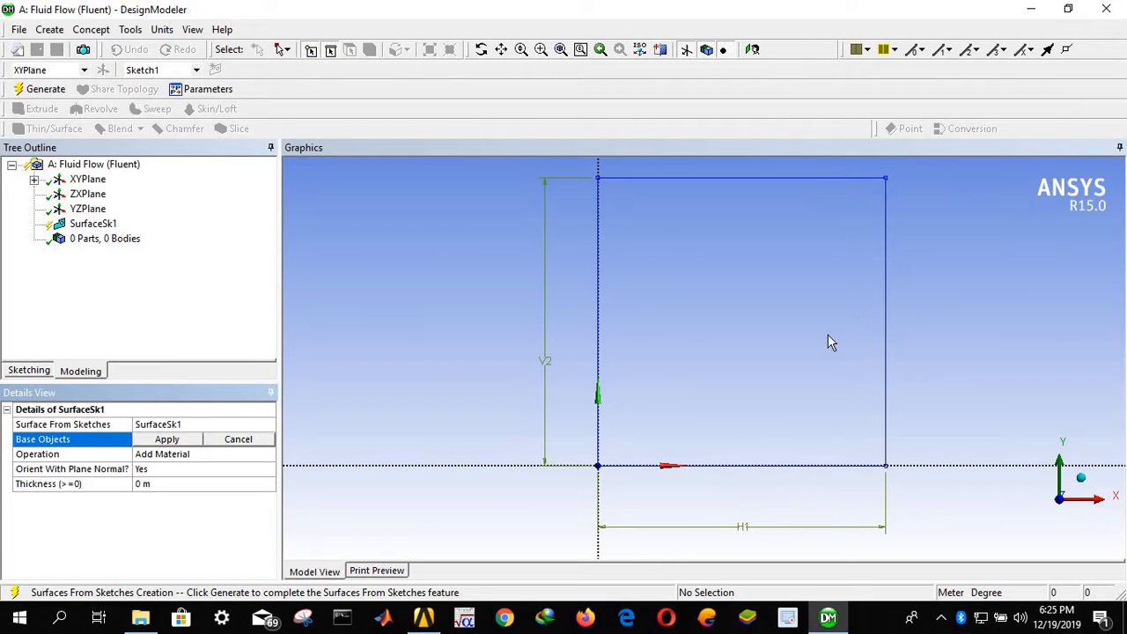
click(33, 180)
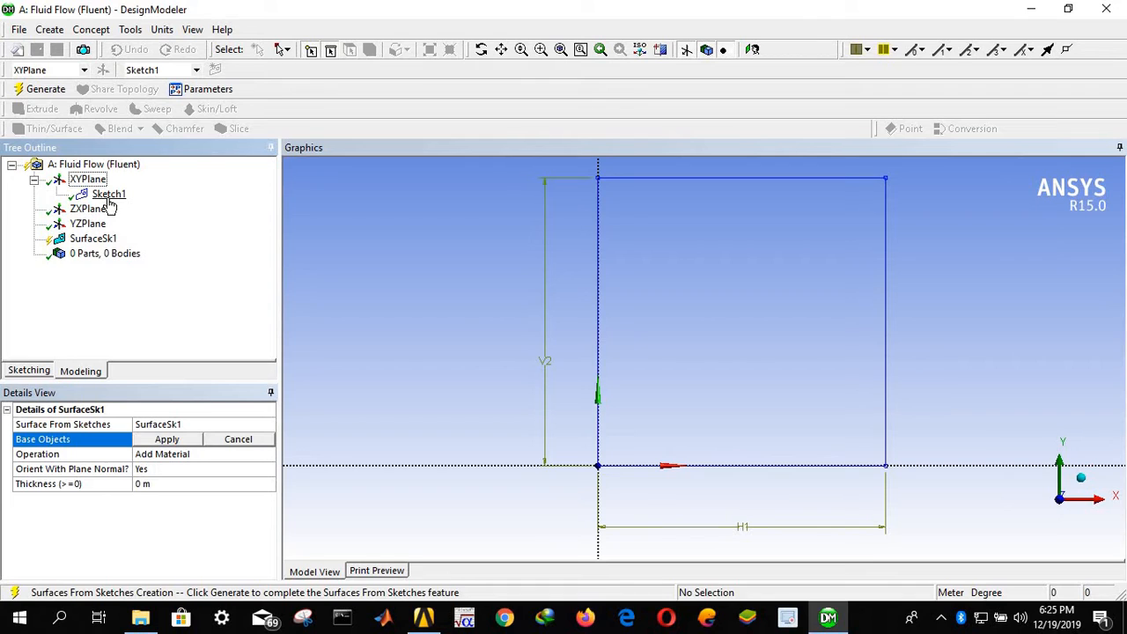
click(107, 195)
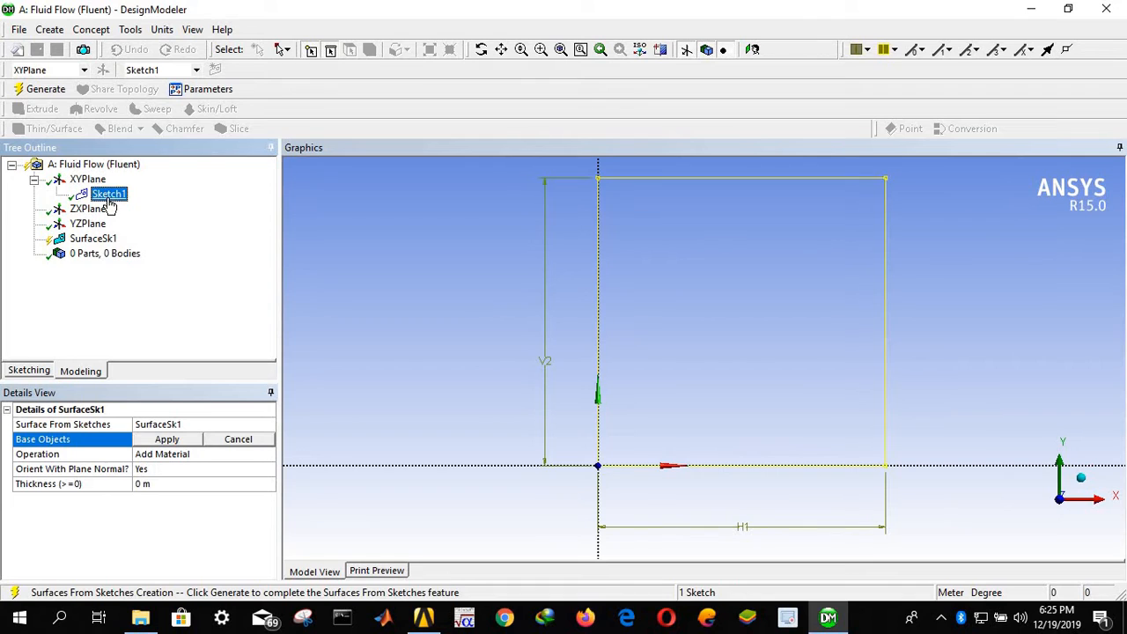
click(166, 439)
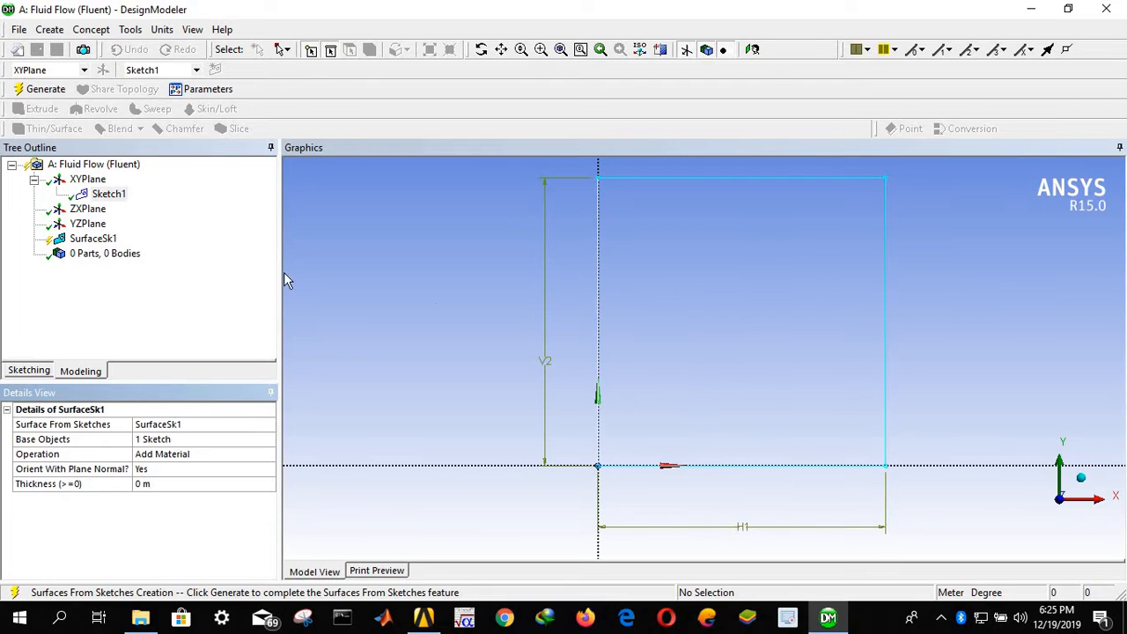
click(40, 90)
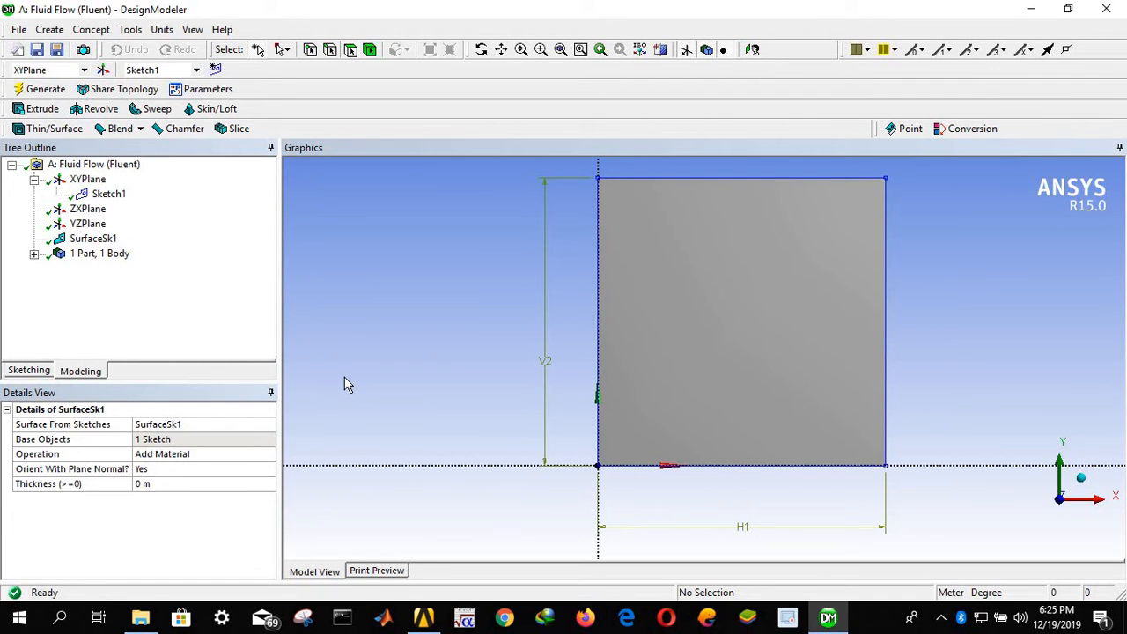
Save the project as 2d_temp_dist in a new folder named New folder (2) inside Documents
click(36, 51)
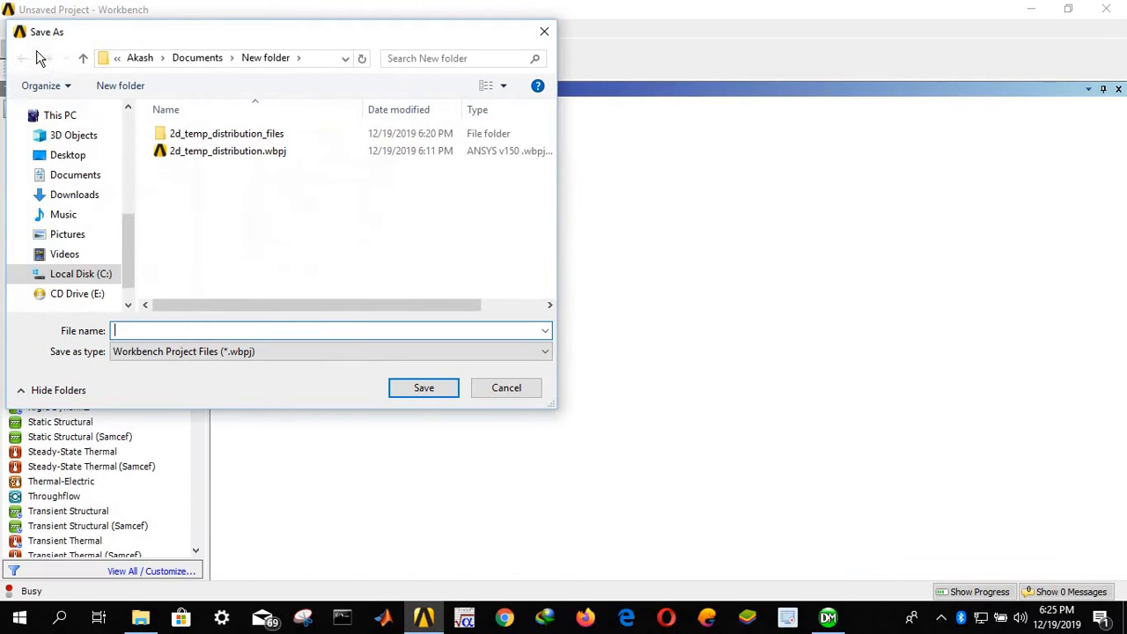
click(209, 62)
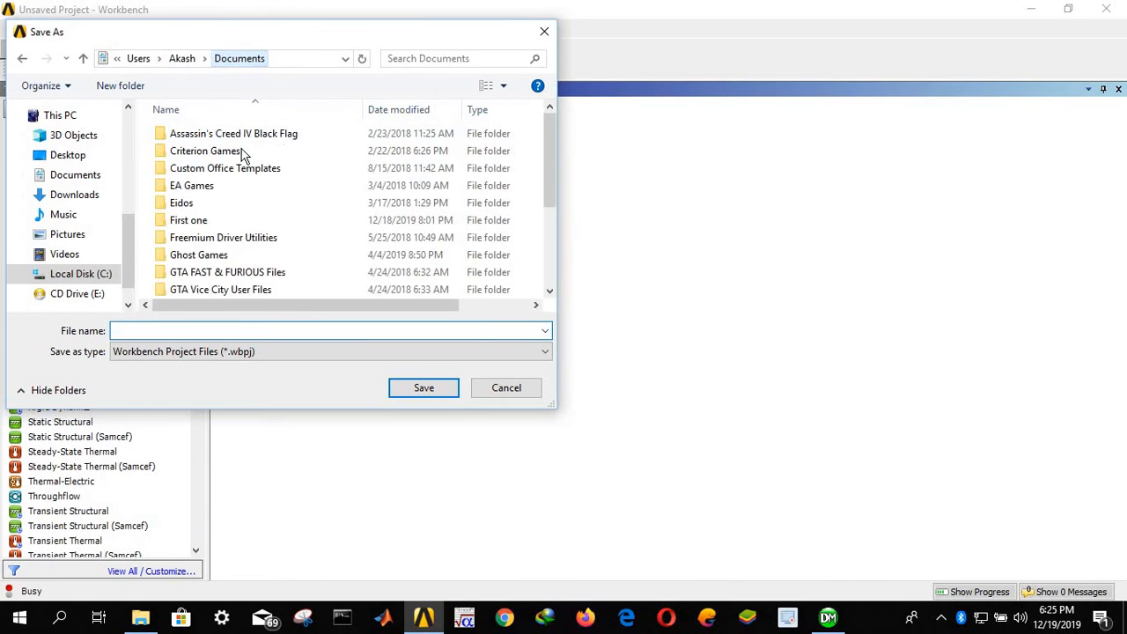
click(116, 86)
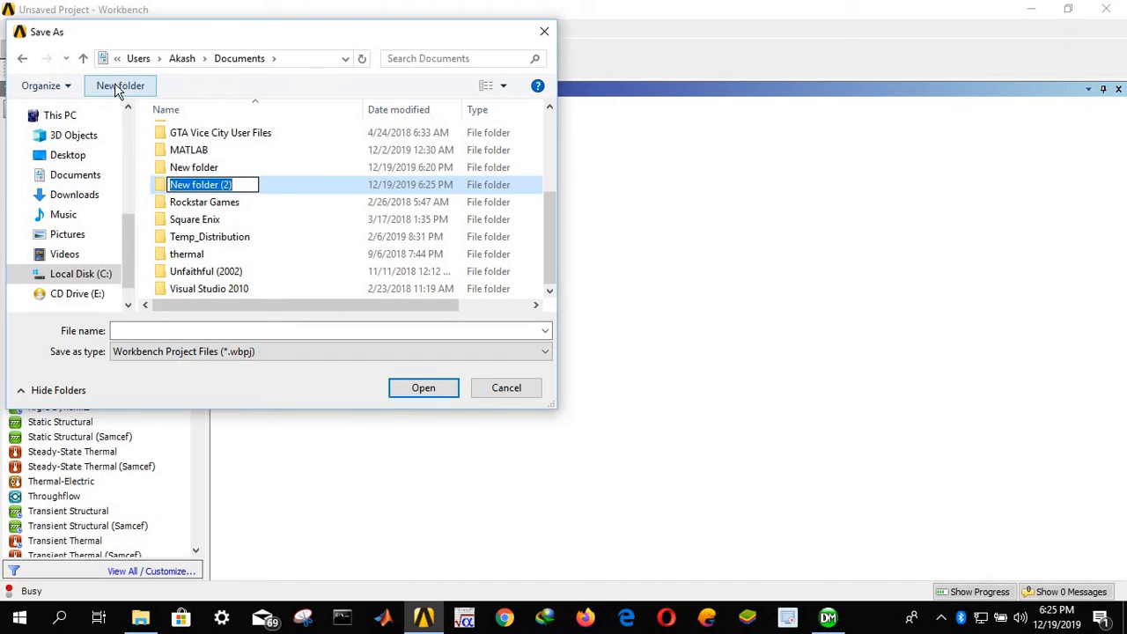
key(Return)
key(Return)
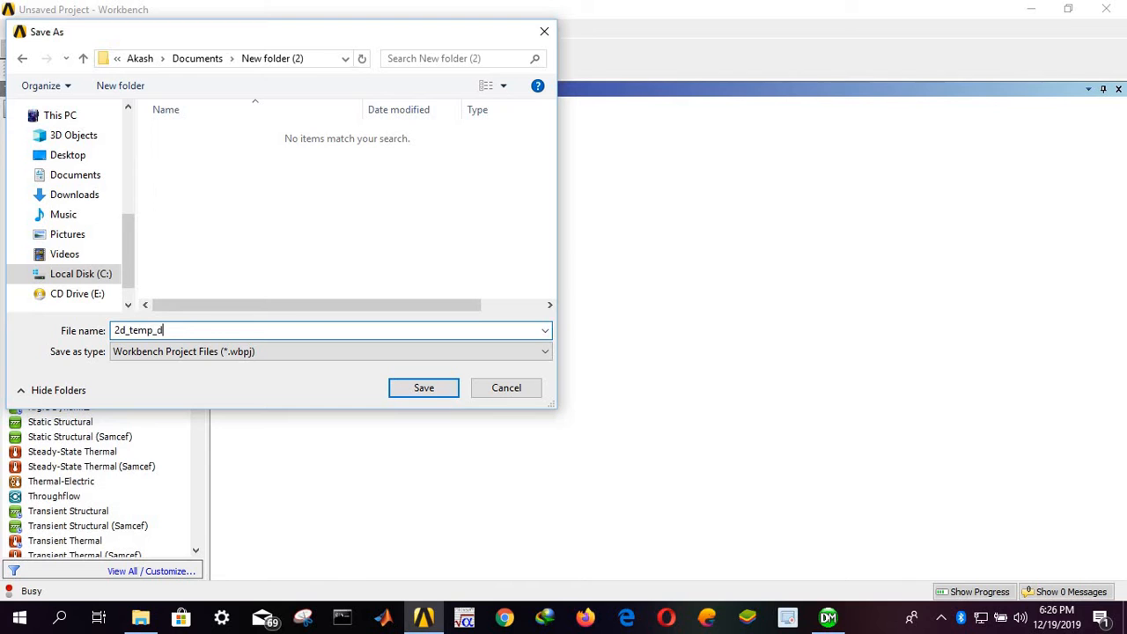
click(410, 388)
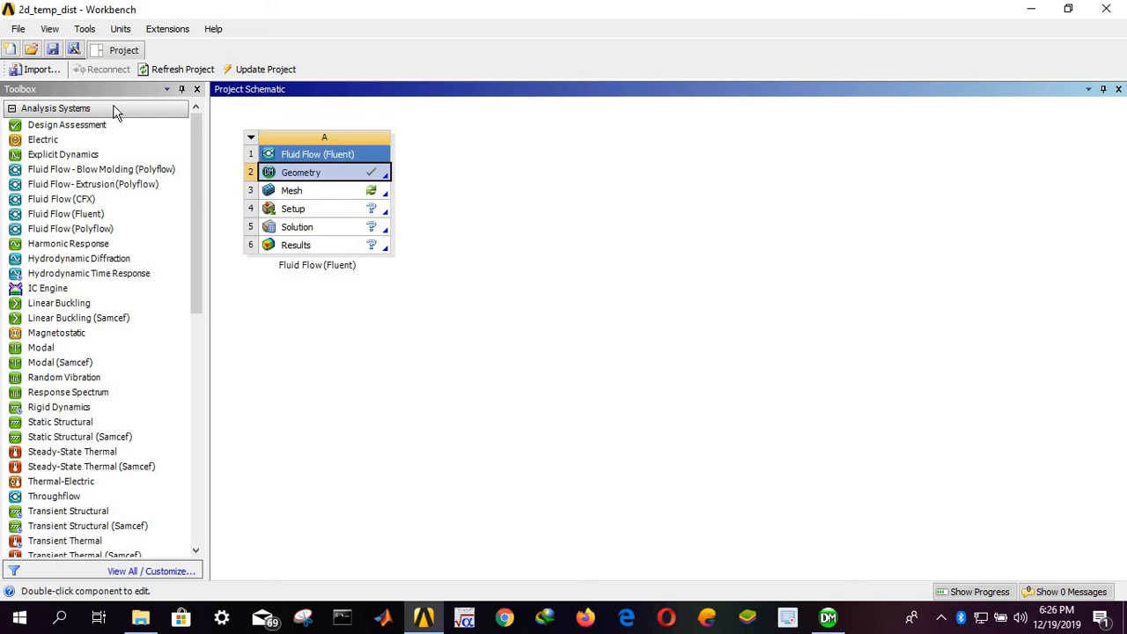
Open the Fluent system's Mesh component, view the square face-on along Z, and generate a mesh with the default settings
double_click(304, 197)
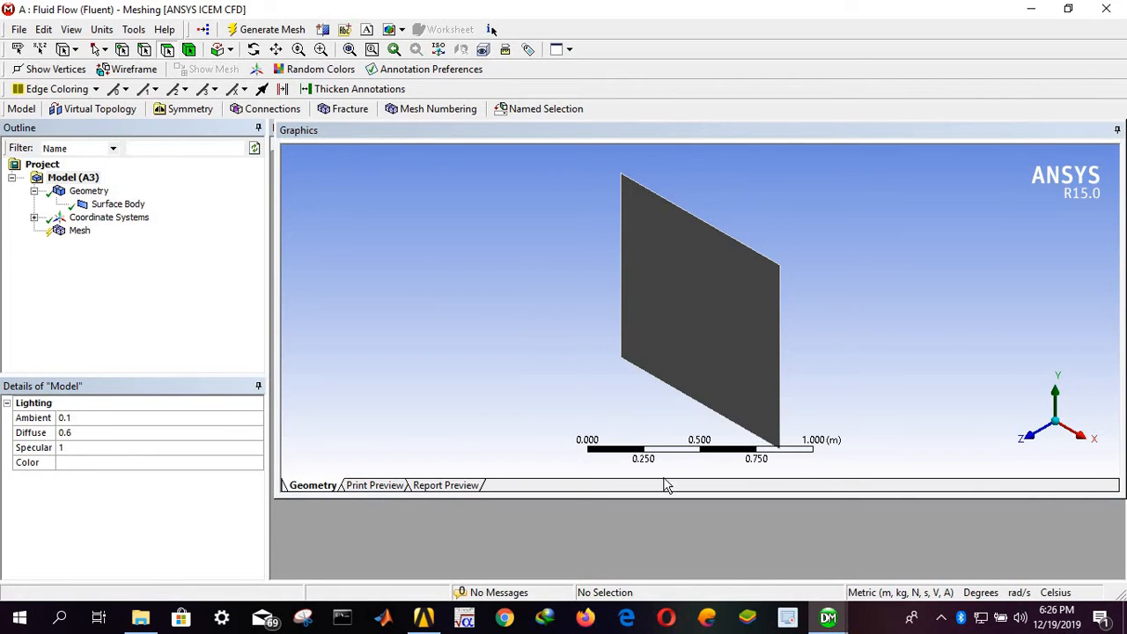
click(1036, 444)
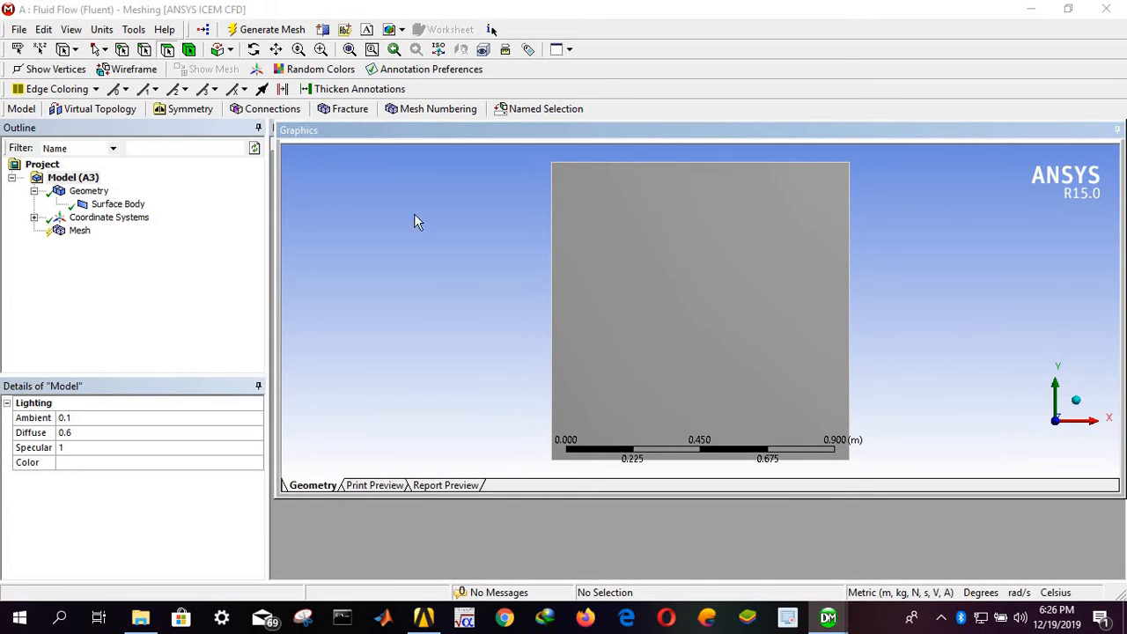
click(78, 232)
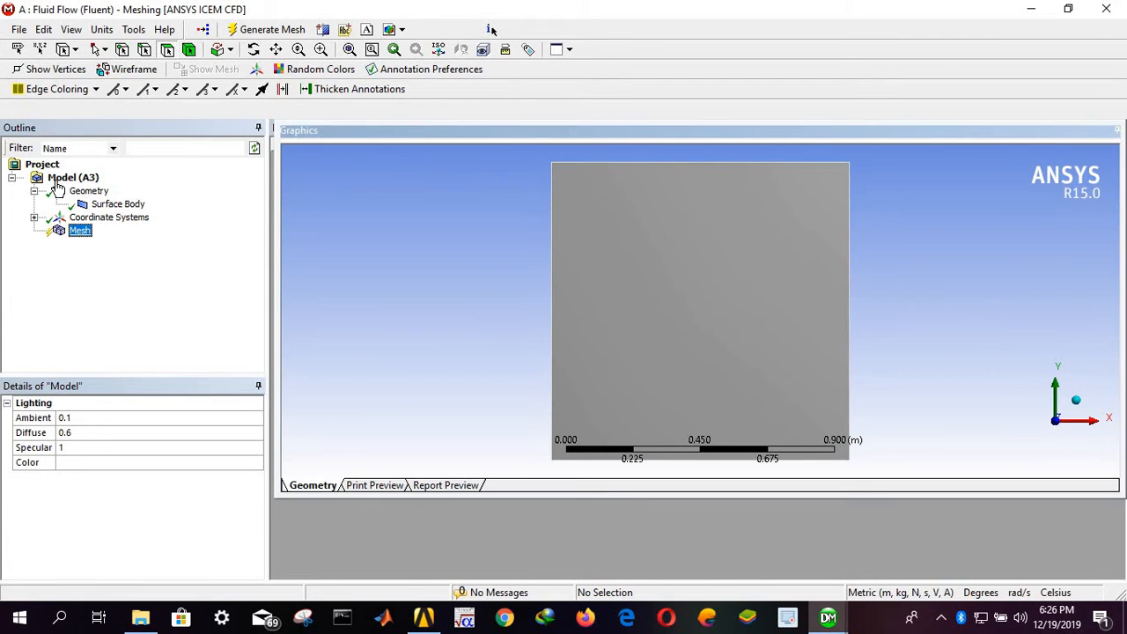
click(267, 31)
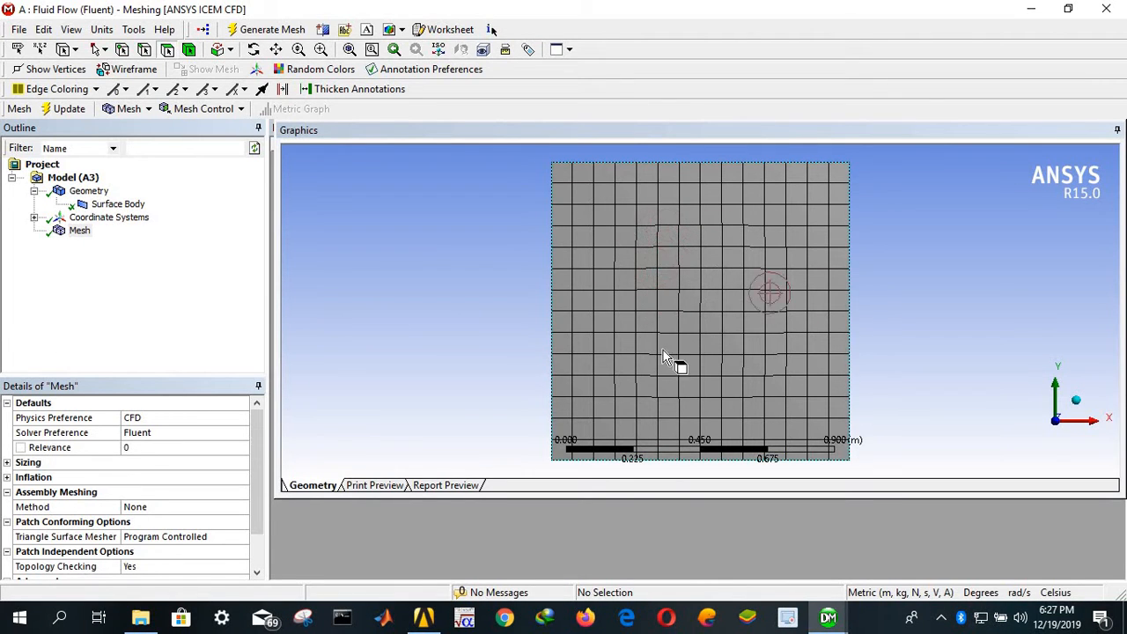
Insert a Sizing control on the mesh and scope it to all four edges of the square
right_click(77, 239)
mouse_move(168, 255)
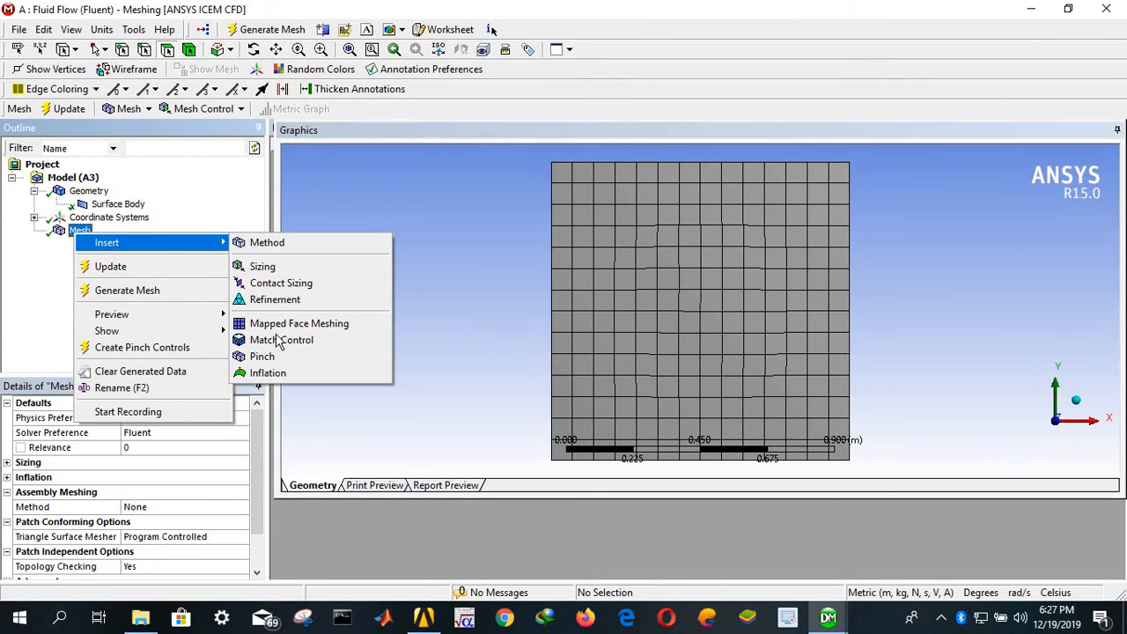
click(279, 266)
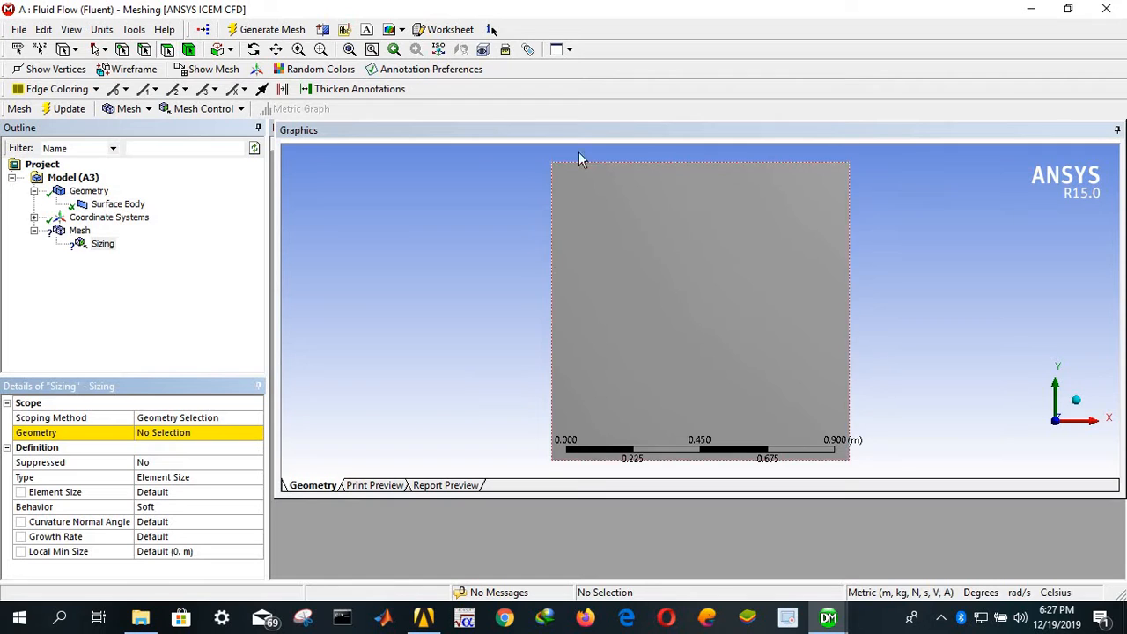
click(144, 50)
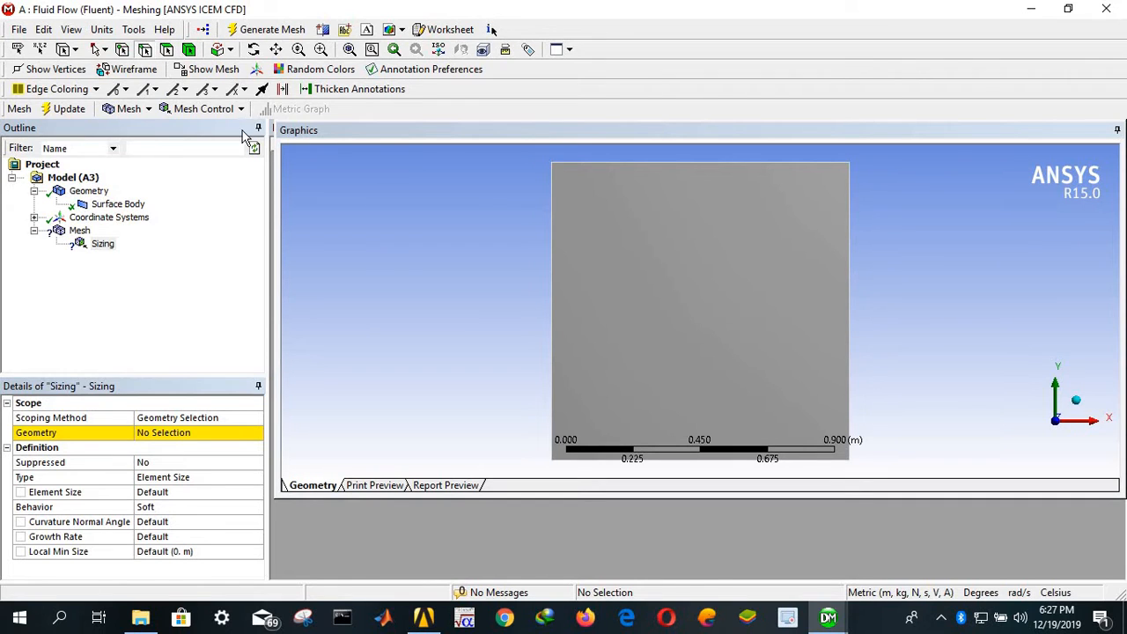
click(553, 314)
ctrl+click(656, 164)
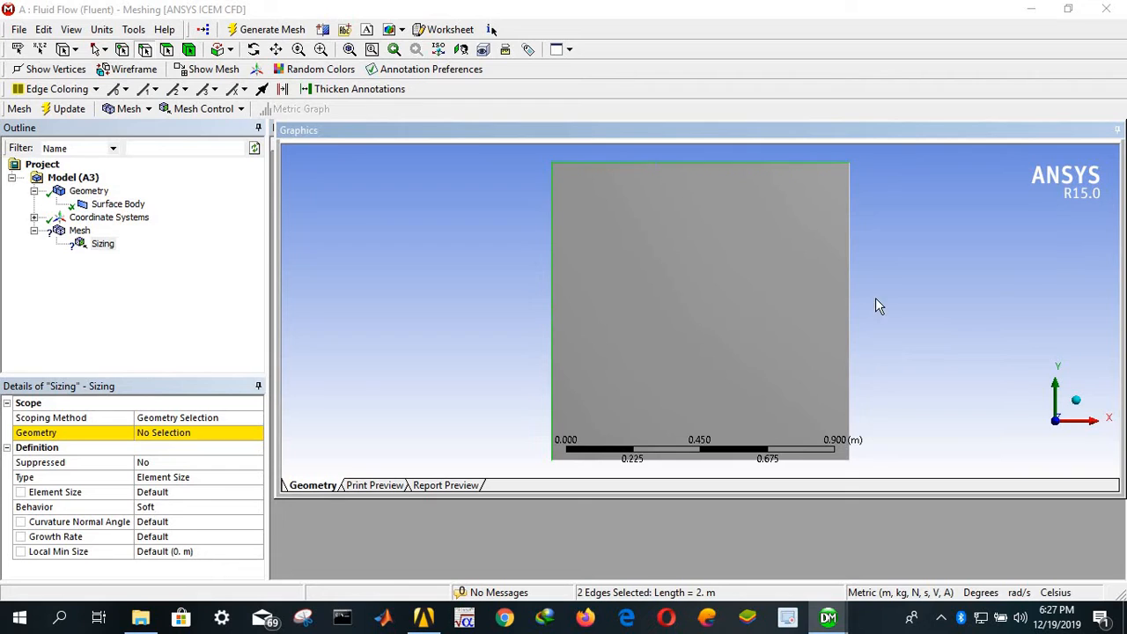
ctrl+click(848, 304)
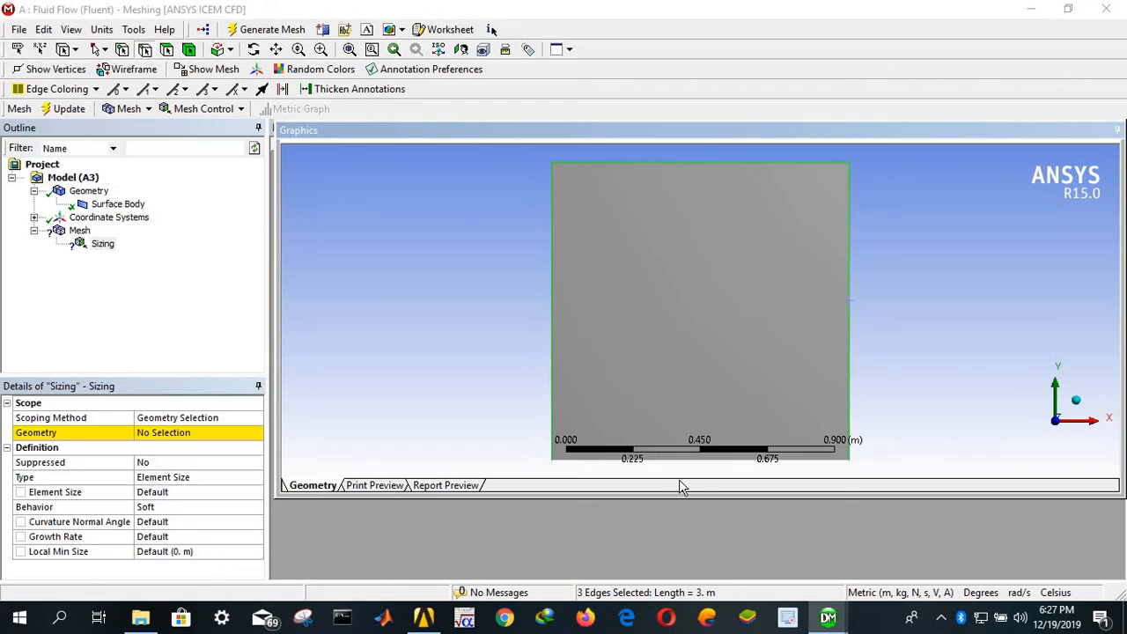
ctrl+click(652, 459)
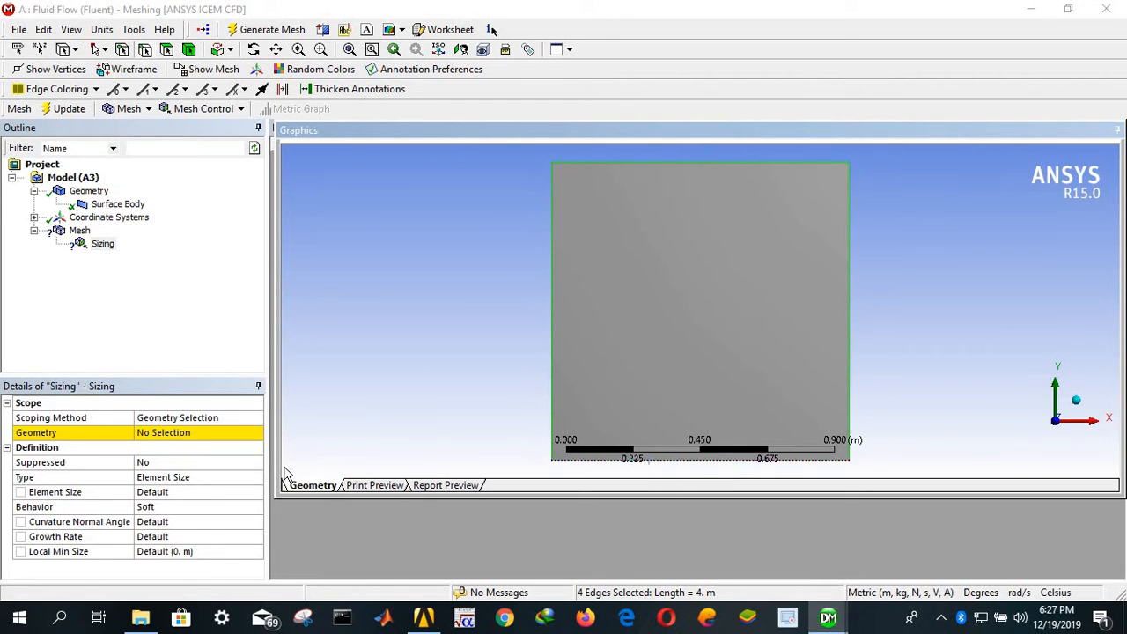
click(152, 434)
click(161, 436)
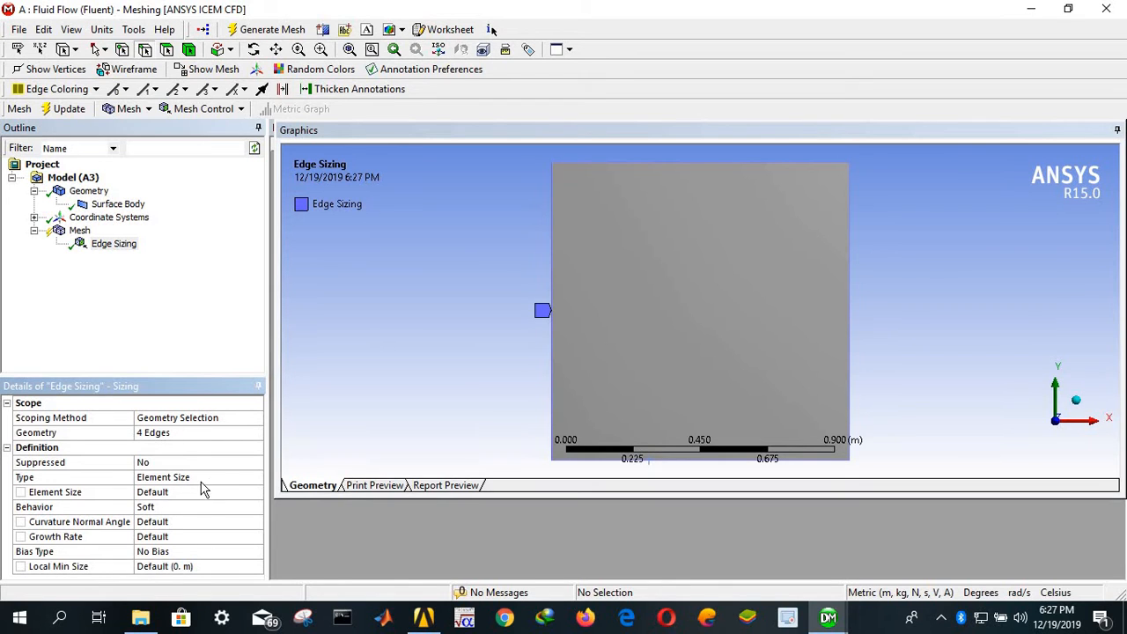
Set the edge sizing type to Number of Divisions with 40 divisions and update the mesh
click(227, 483)
click(233, 480)
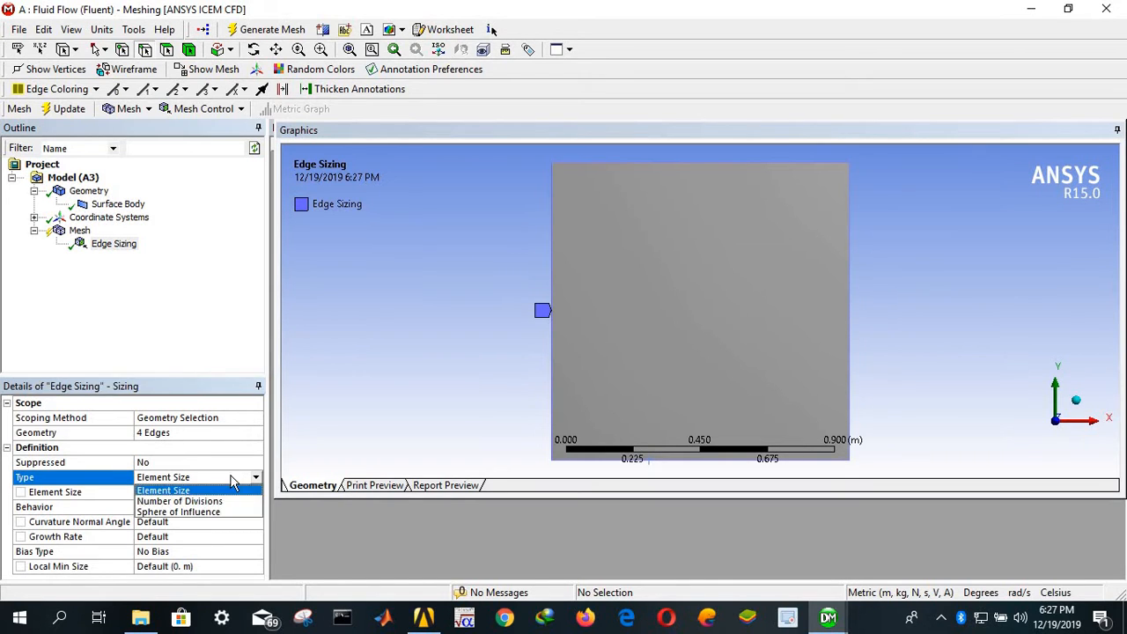
click(187, 501)
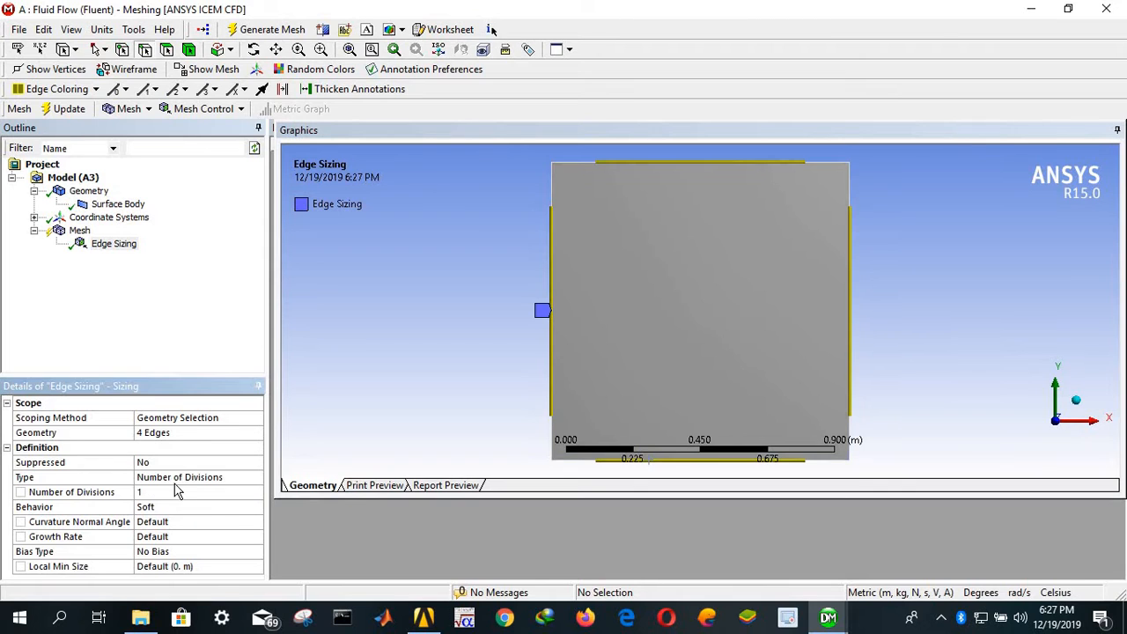
click(148, 492)
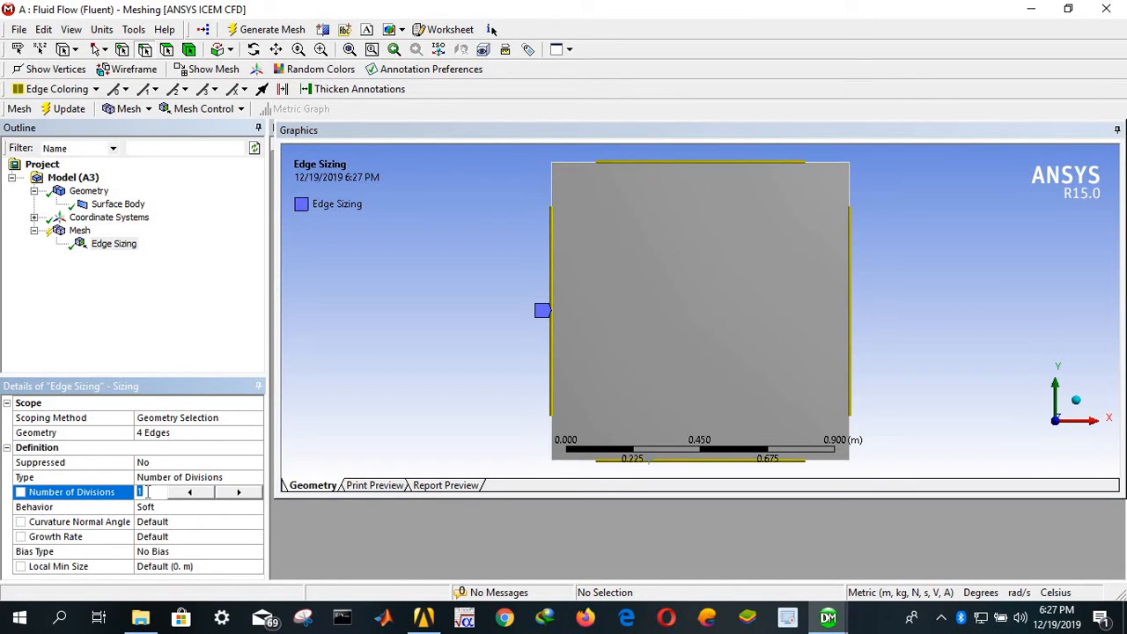
key(Return)
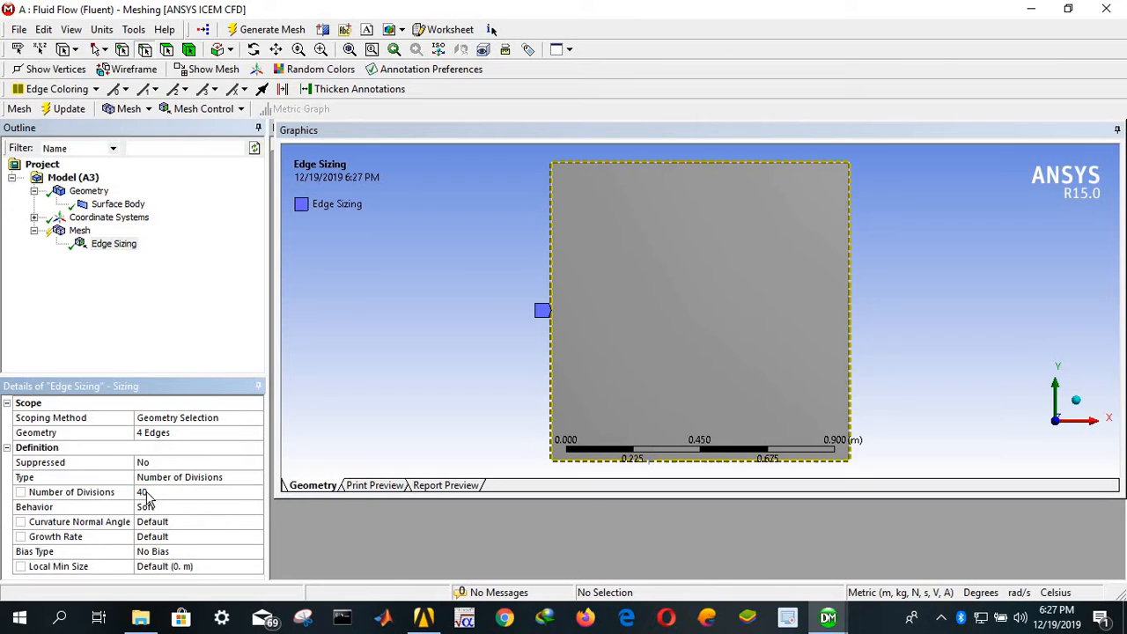
click(78, 231)
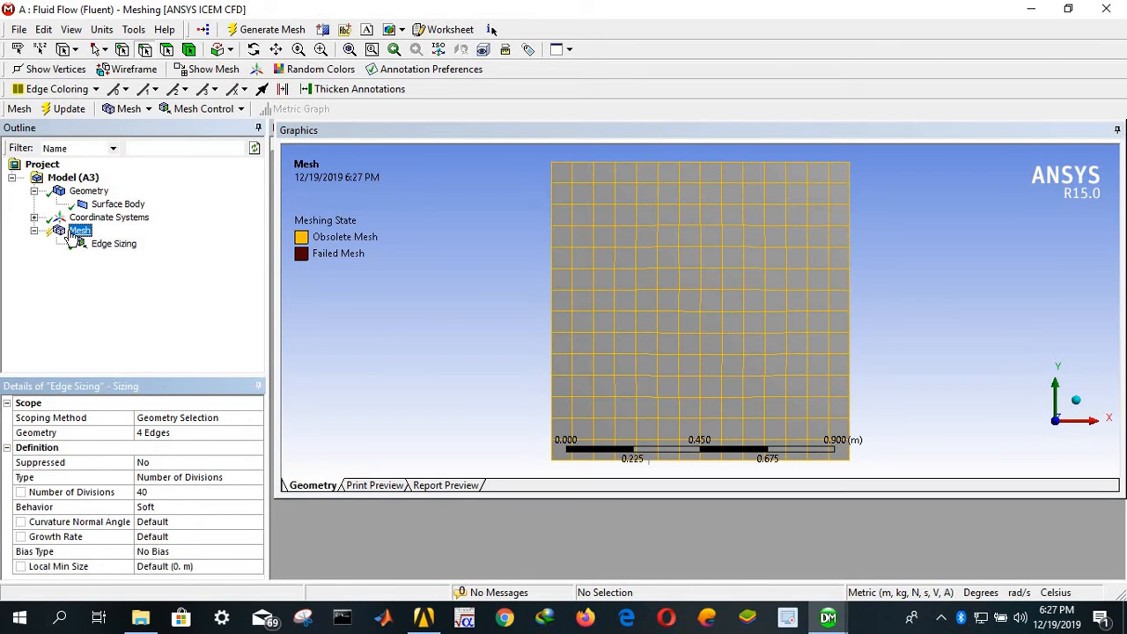
click(73, 113)
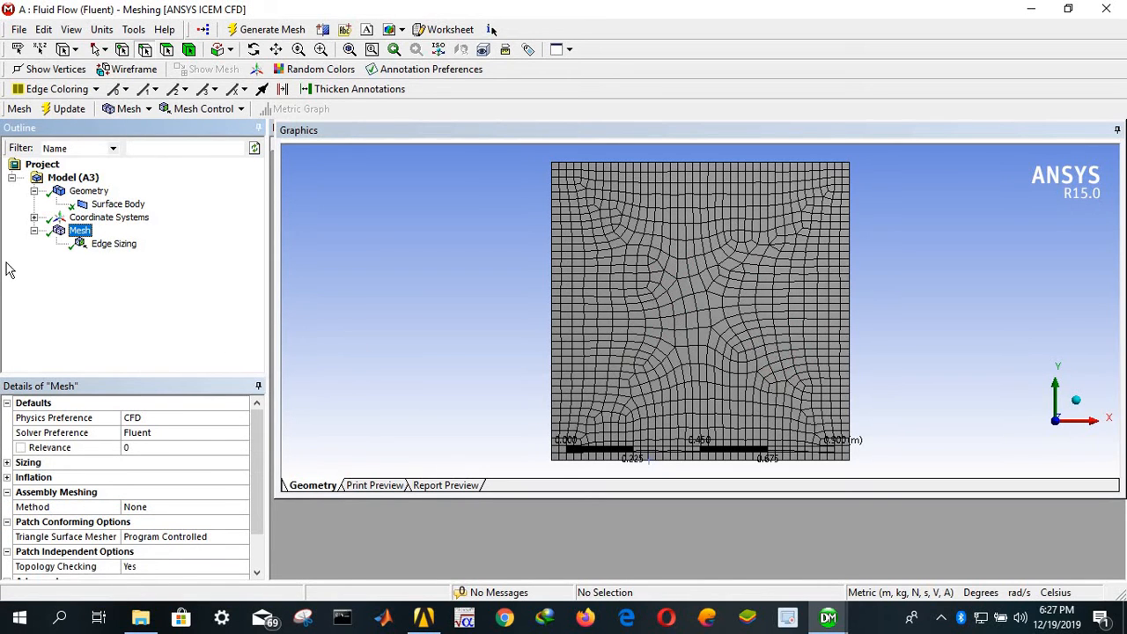
Insert a Mapped Face Meshing control scoped to the square face and update the mesh
right_click(86, 234)
mouse_move(86, 234)
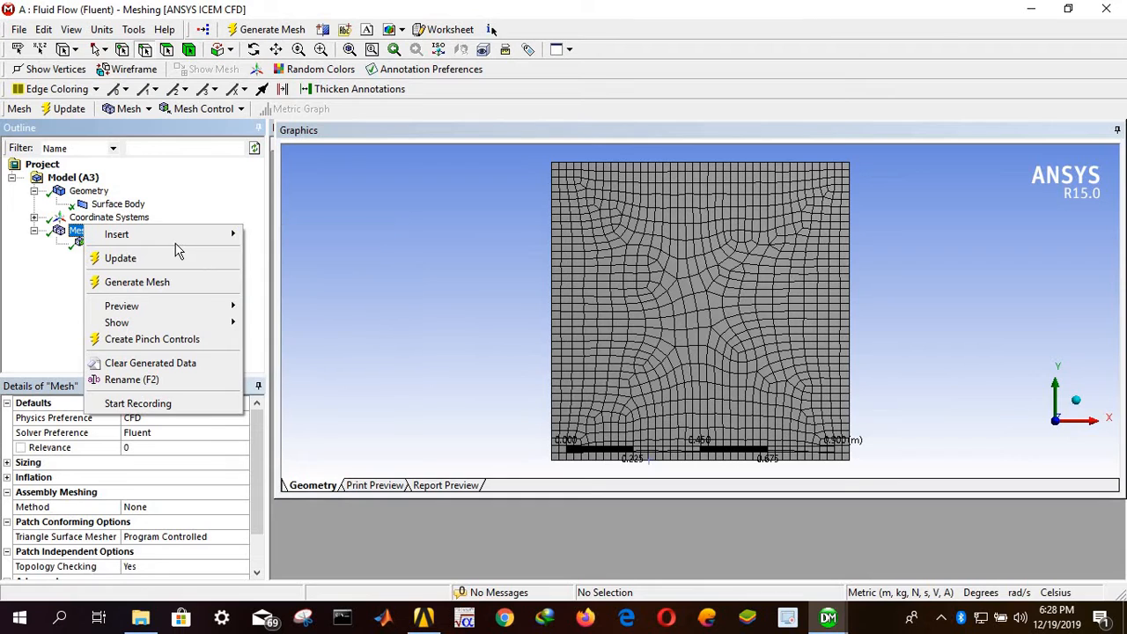
mouse_move(232, 235)
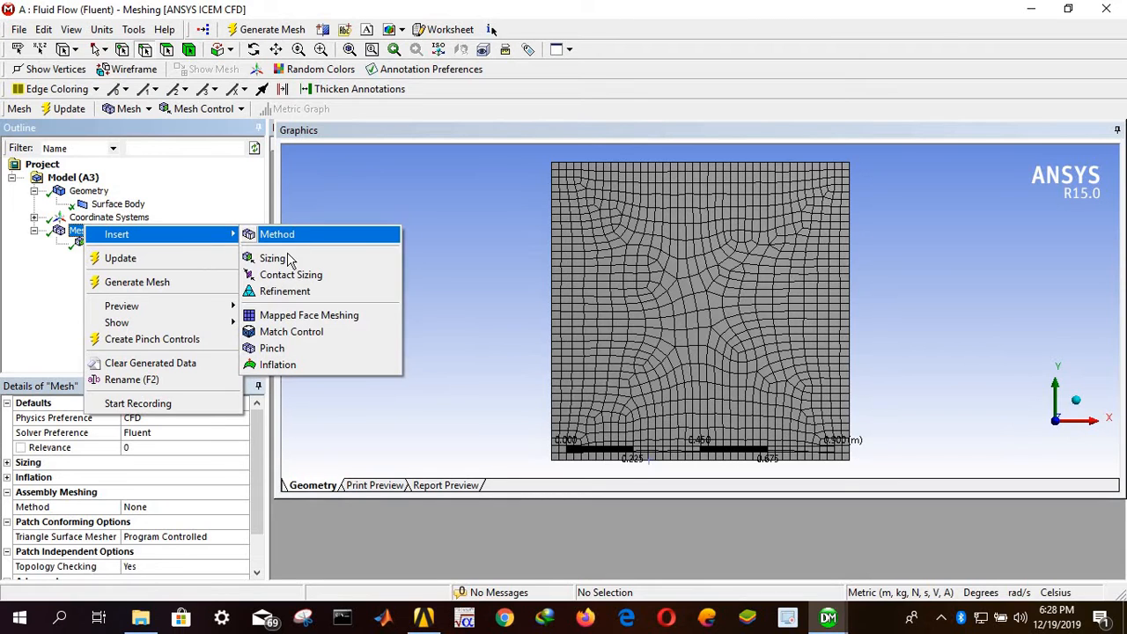
click(290, 316)
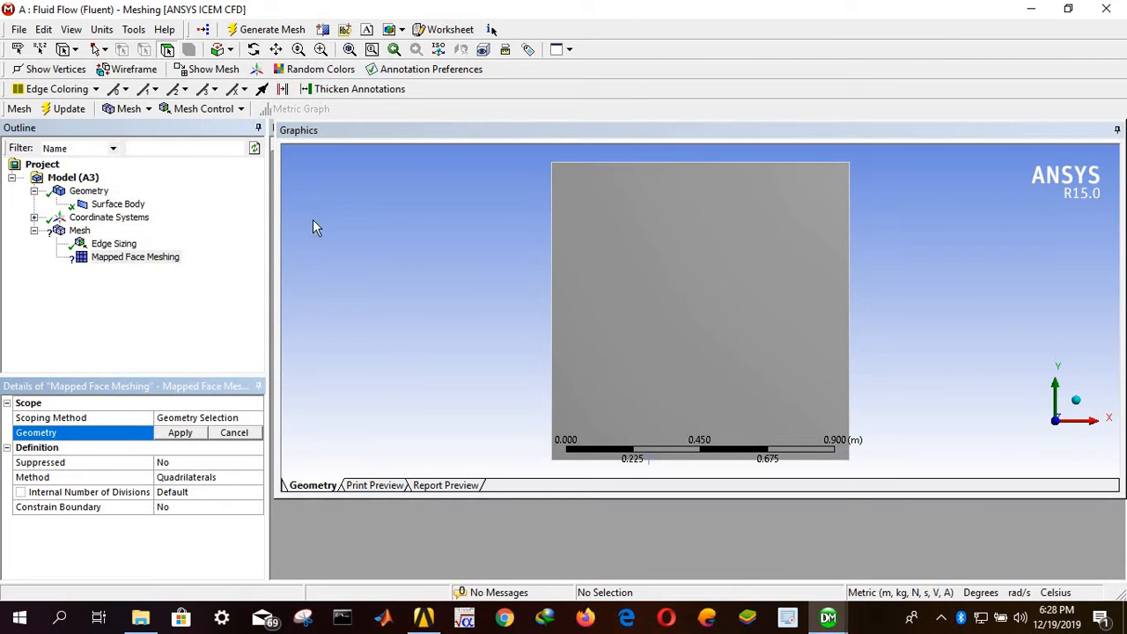
click(600, 296)
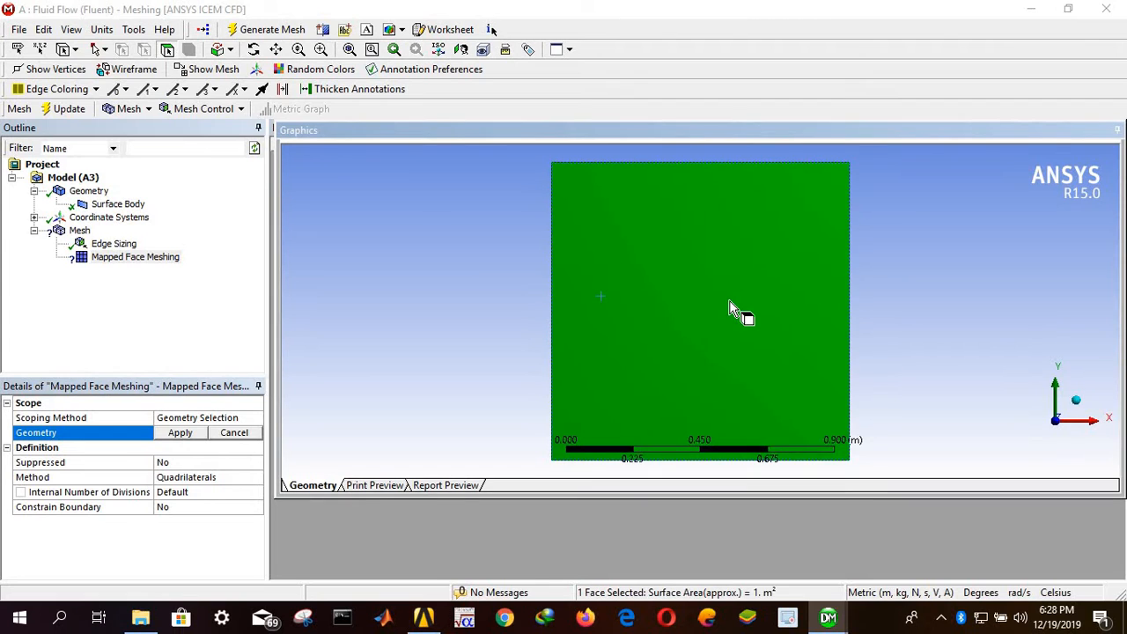
click(179, 434)
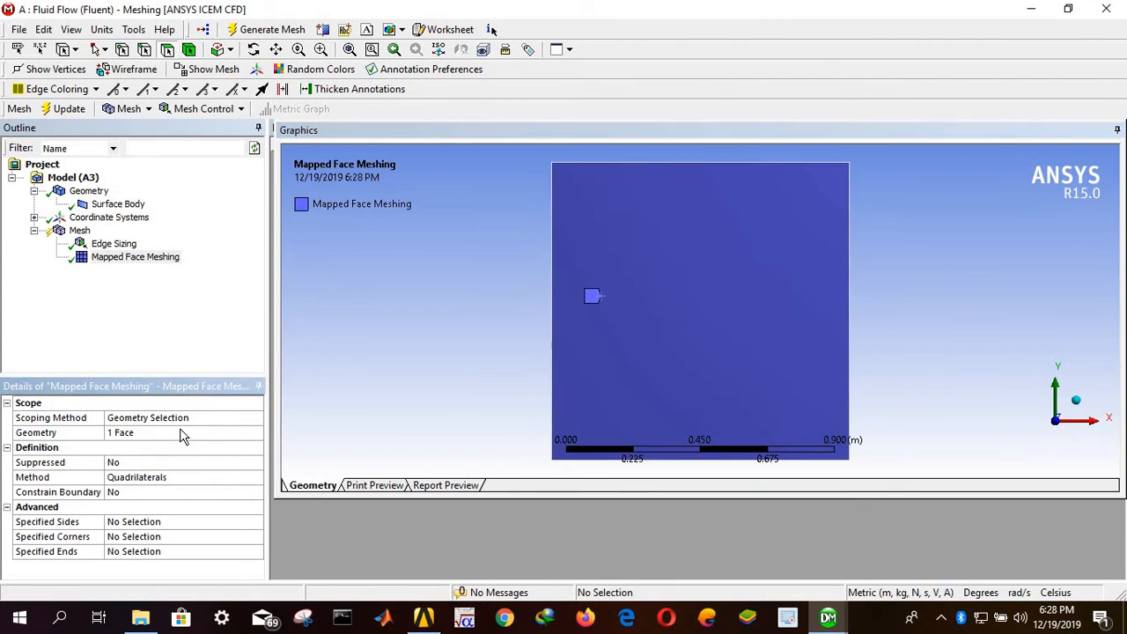
click(79, 230)
click(69, 113)
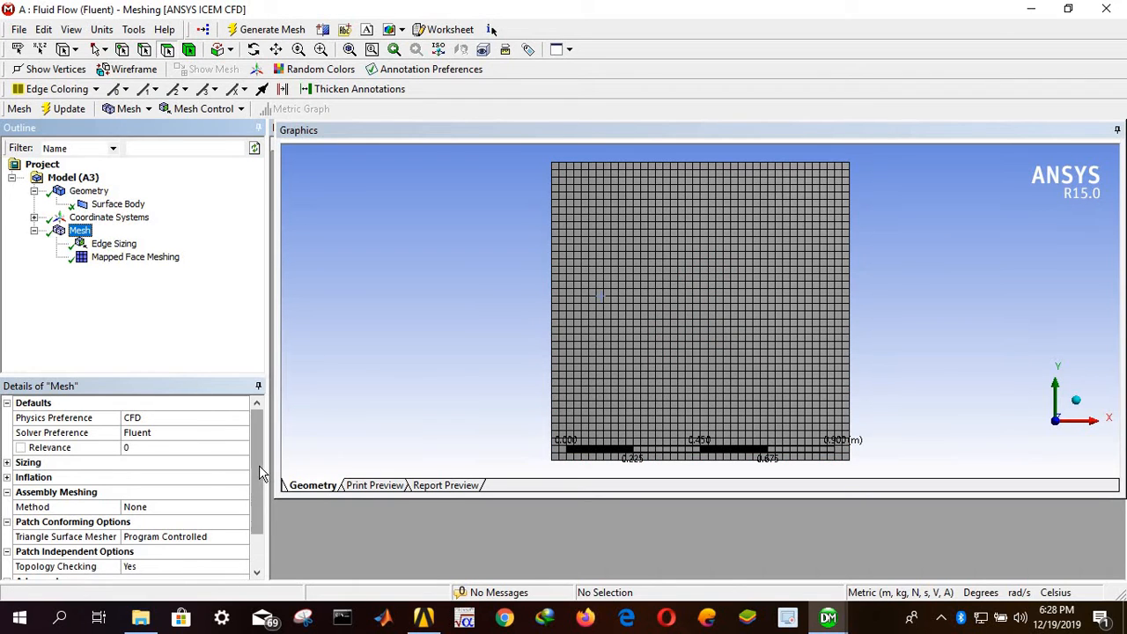
Expand the mesh statistics to check the node and element counts, and show the Aspect Ratio mesh metric
drag(259, 465, 254, 528)
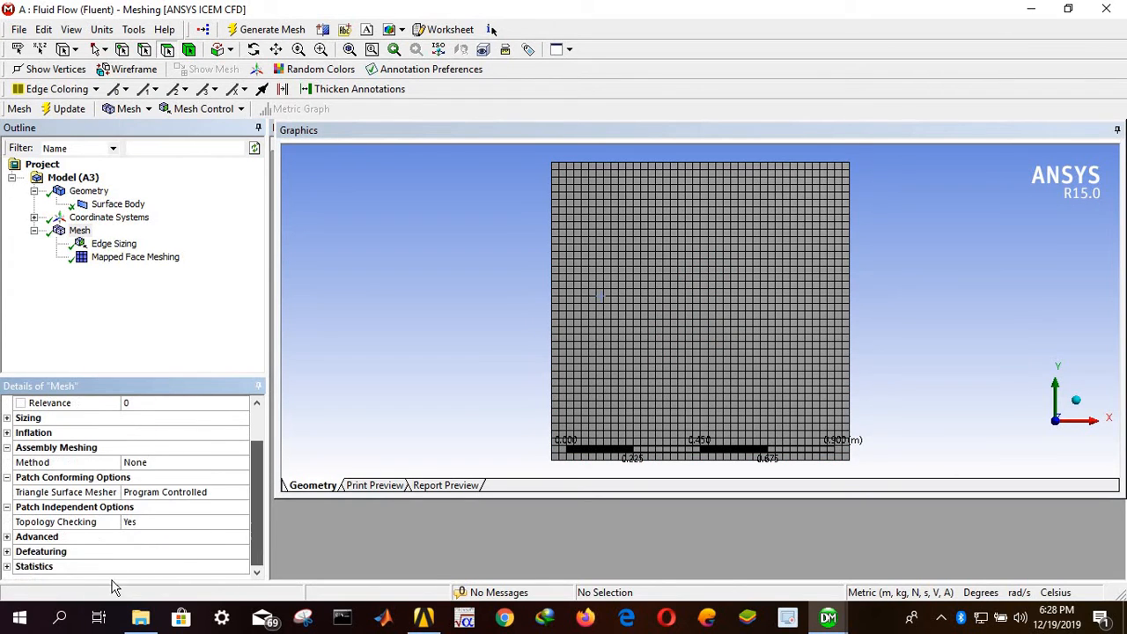
click(8, 567)
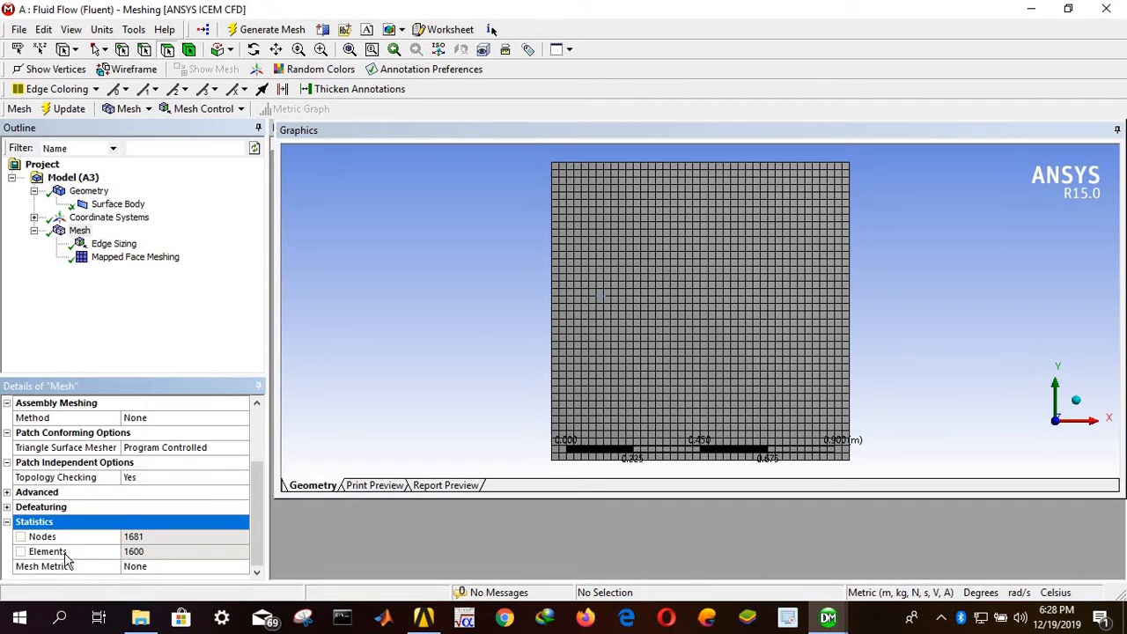
click(148, 570)
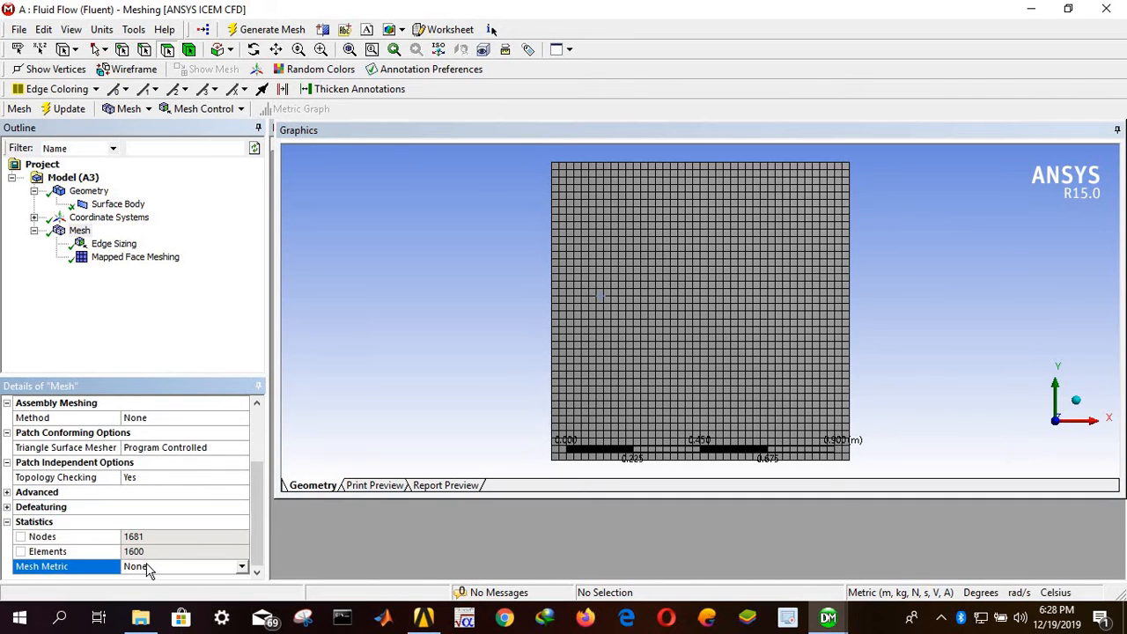
click(241, 568)
scroll(163, 529, down, 2)
scroll(159, 526, up, 2)
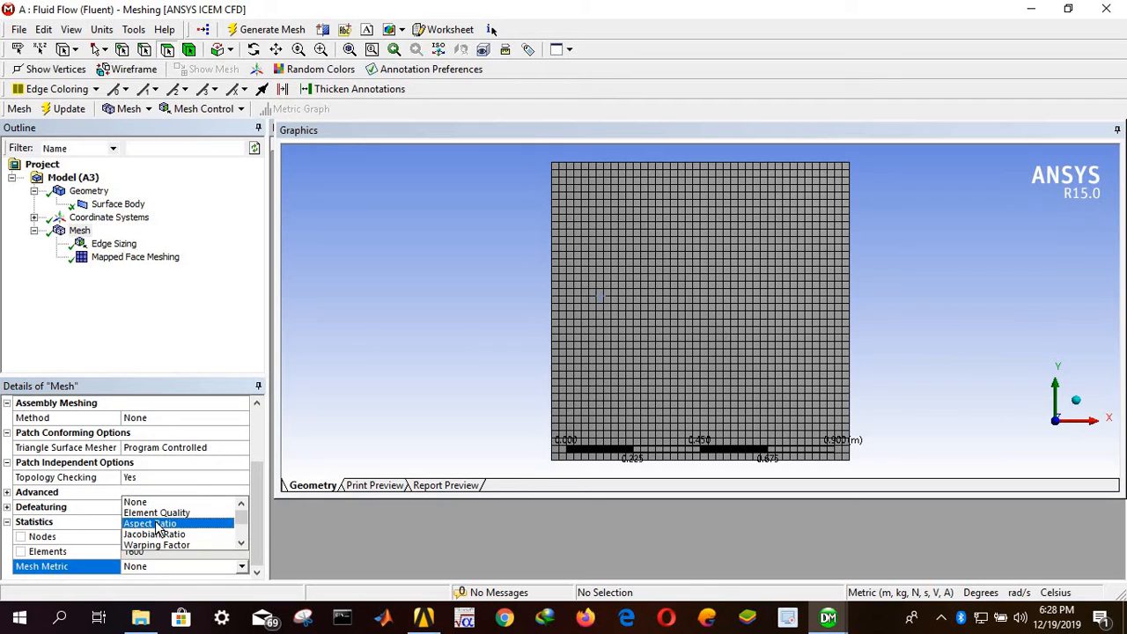
click(174, 525)
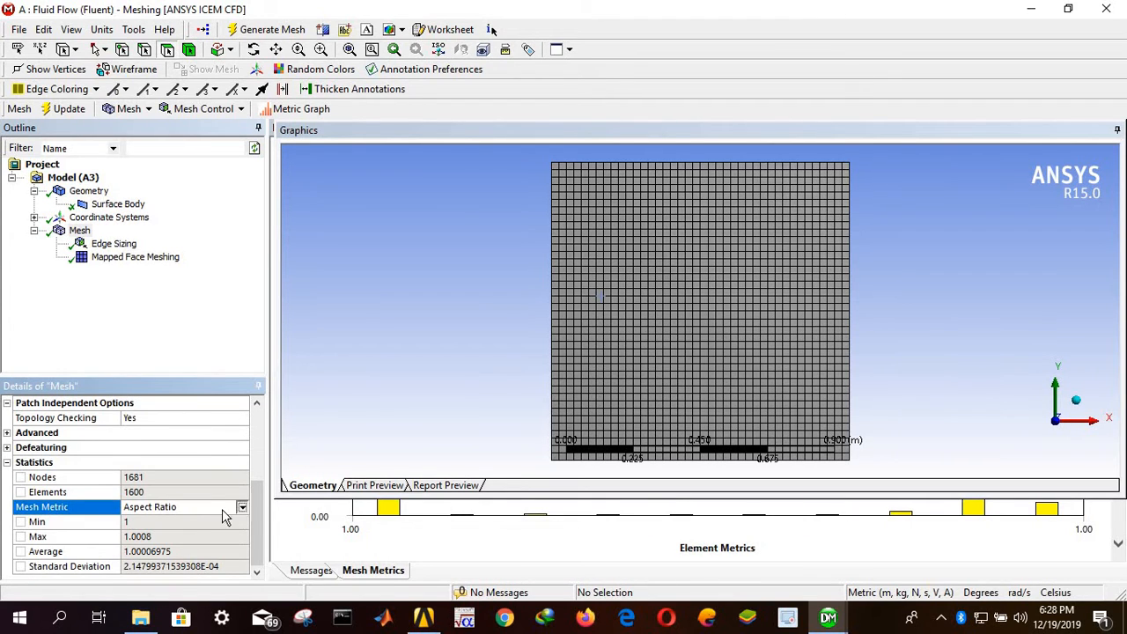
Switch the mesh metric to Skewness to check the mesh quality
click(241, 508)
scroll(183, 568, down, 1)
scroll(183, 568, down, 2)
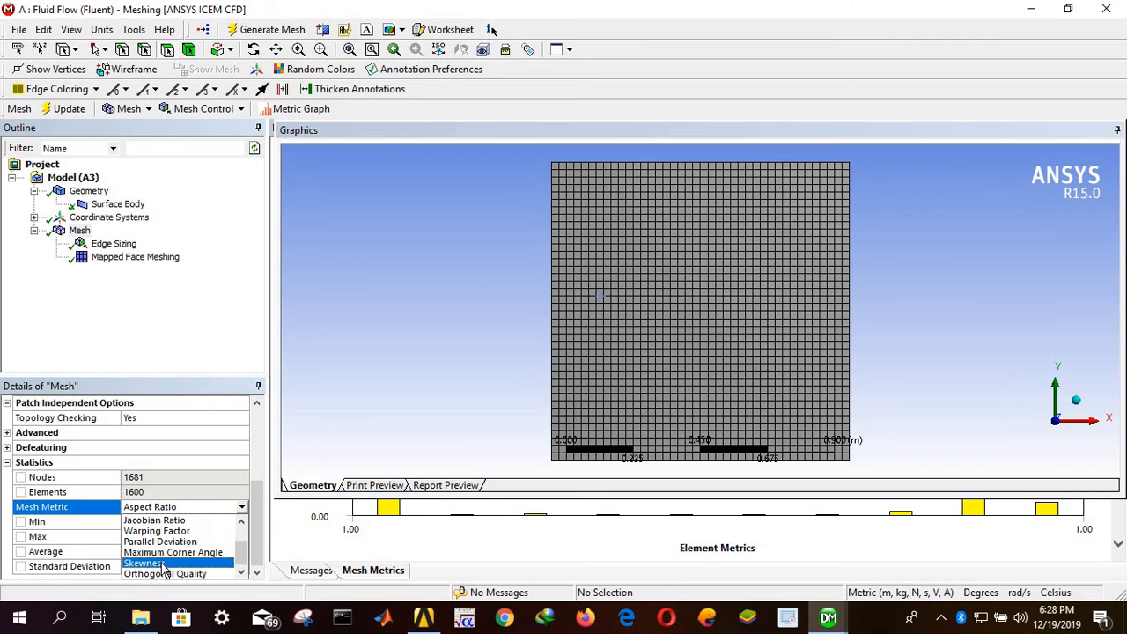
click(163, 565)
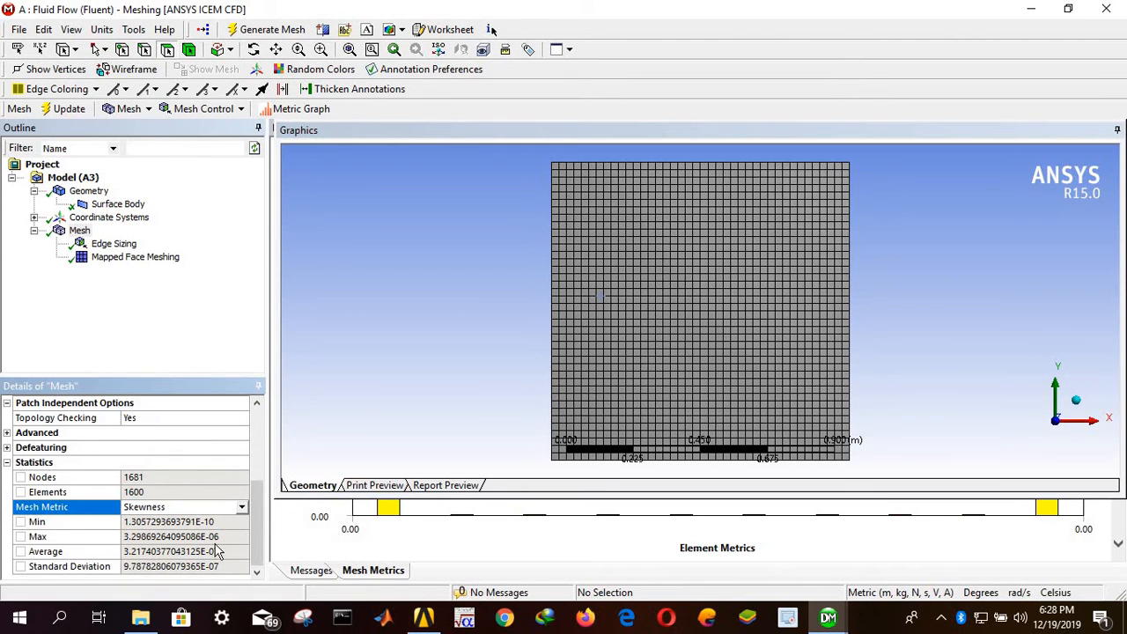
Switch the mesh metric to Orthogonal Quality to check the mesh quality
click(242, 508)
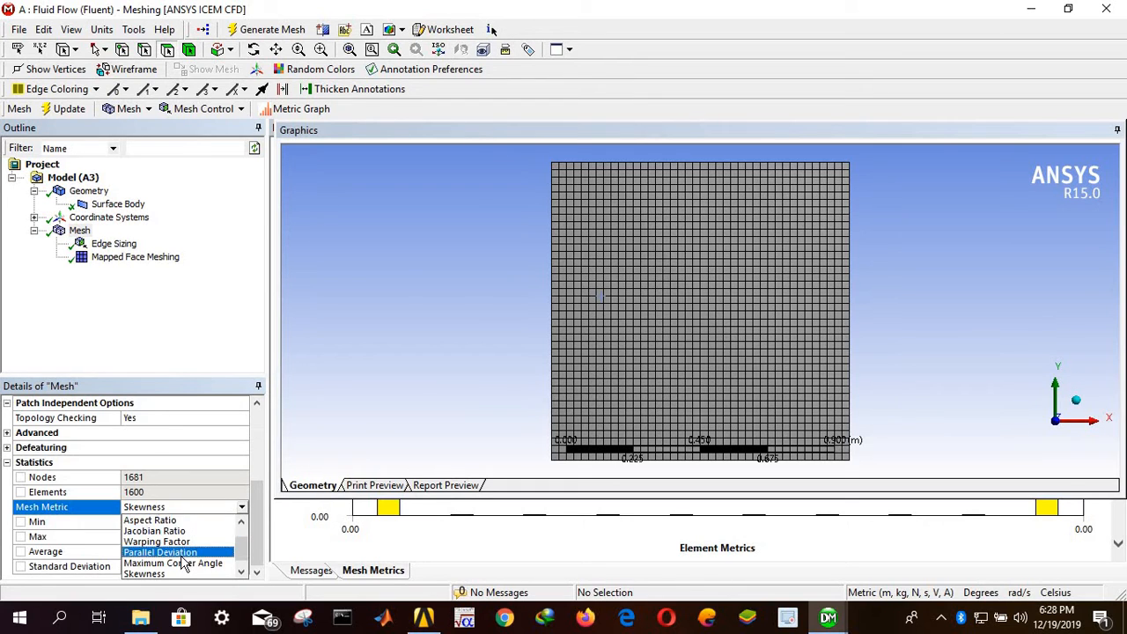
click(177, 574)
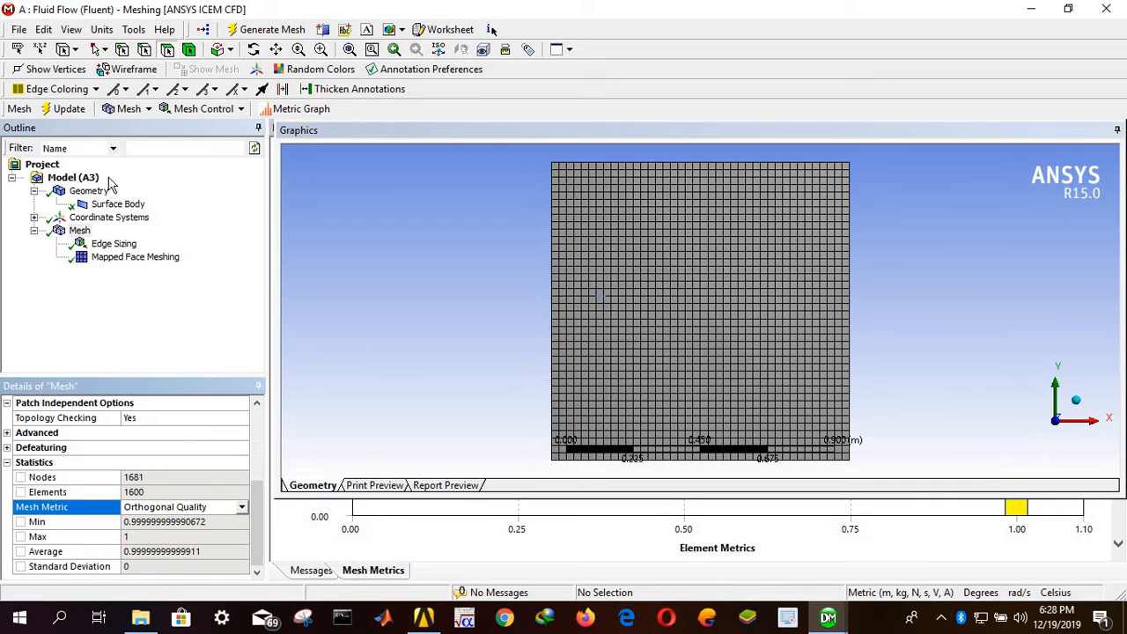
Close the meshing editor and update the Mesh cell of the Fluid Flow (Fluent) system
click(1108, 8)
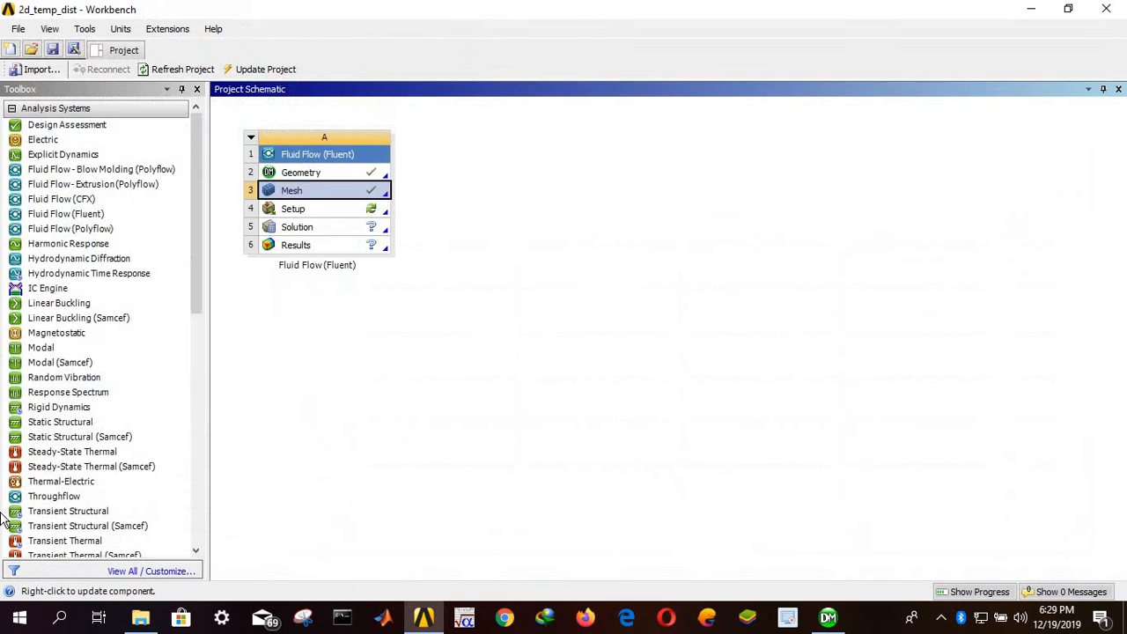
right_click(330, 193)
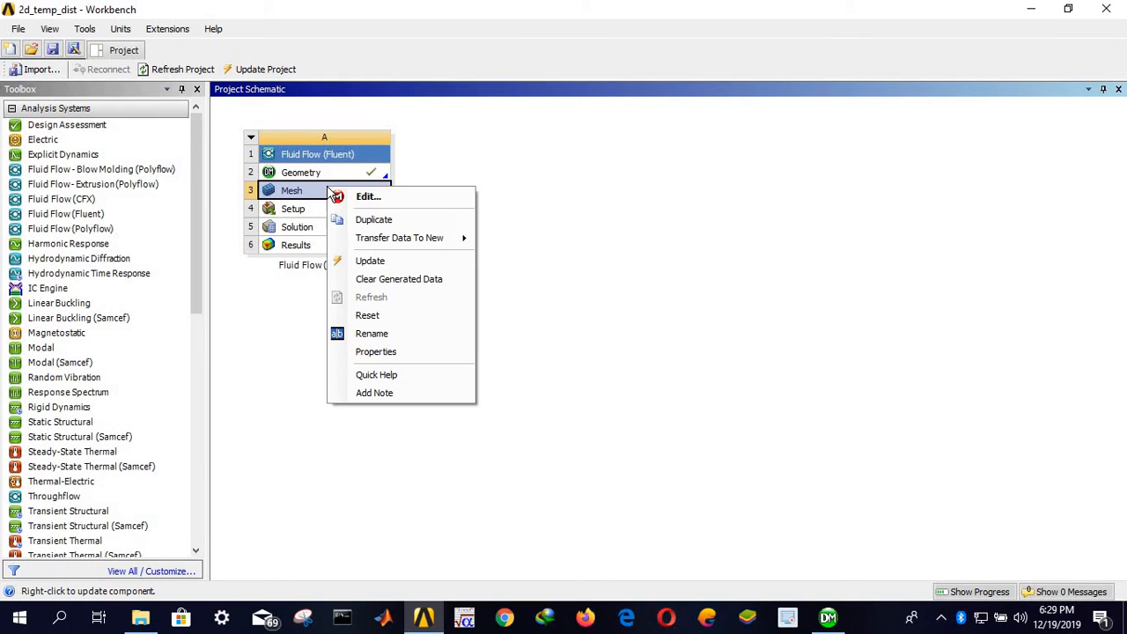
click(361, 261)
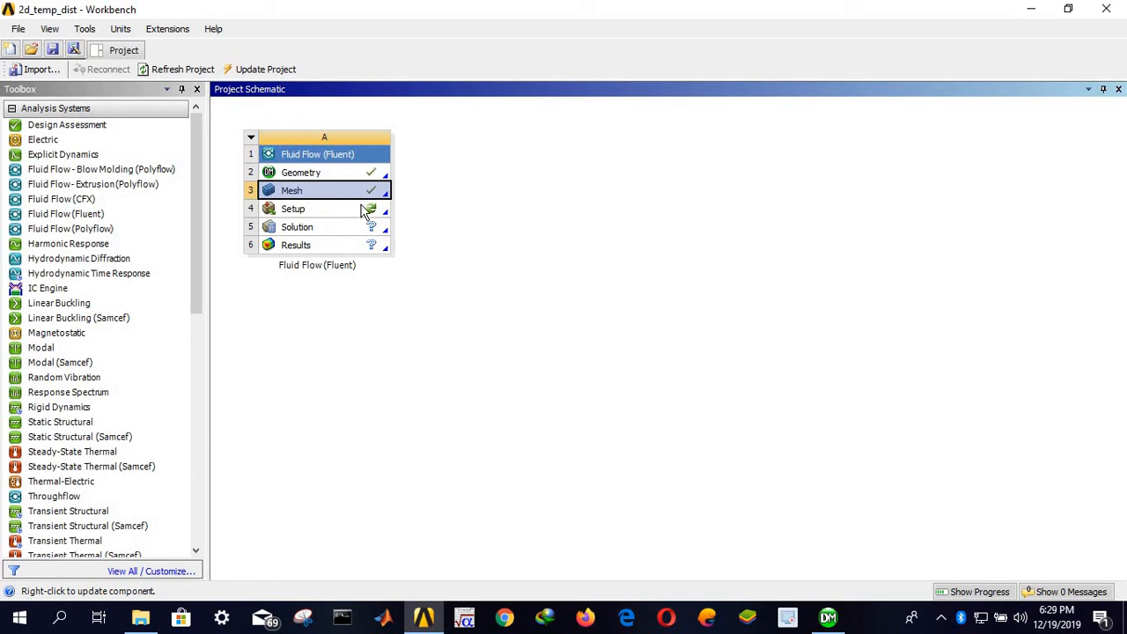
Open the Fluent setup launcher and dismiss it, reopen the Mesh cell for editing and expand the mesh controls
double_click(335, 211)
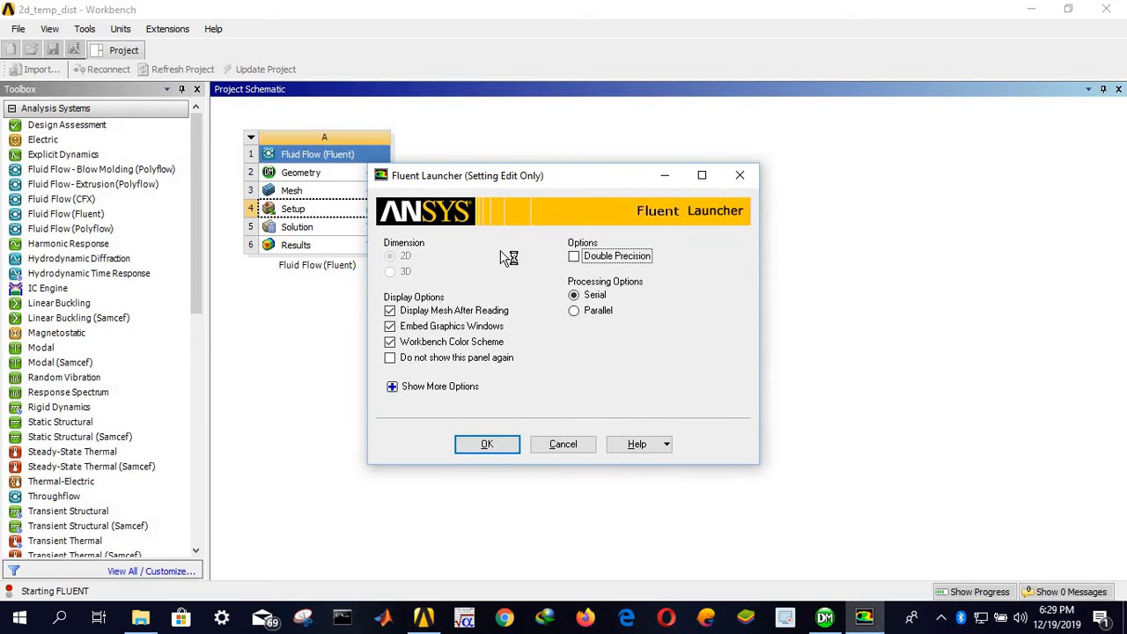
click(740, 176)
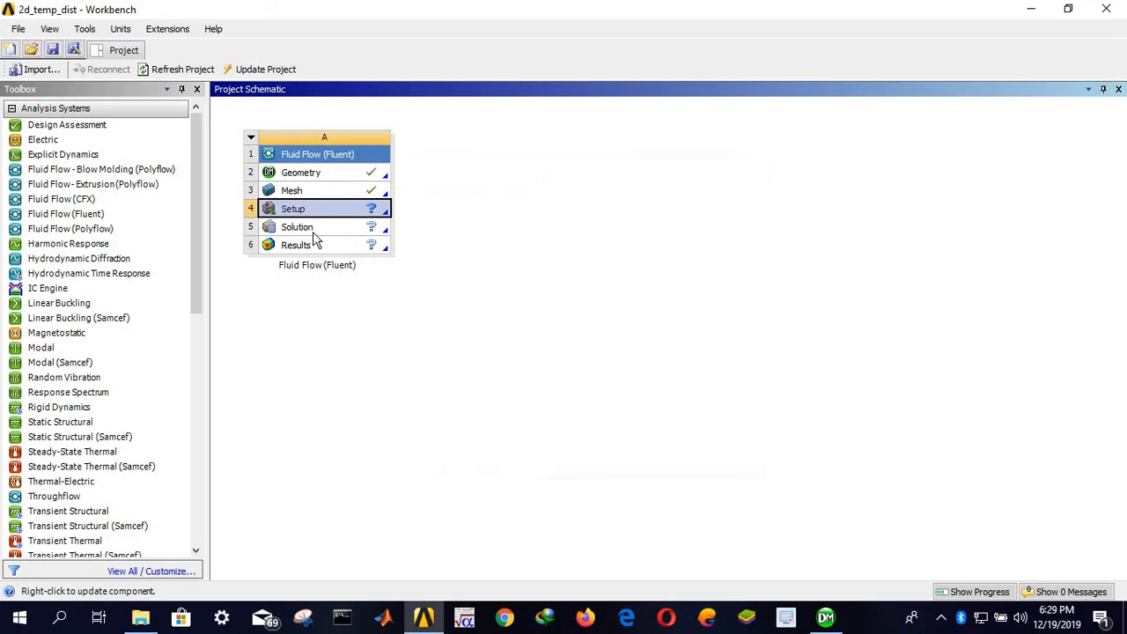
double_click(294, 192)
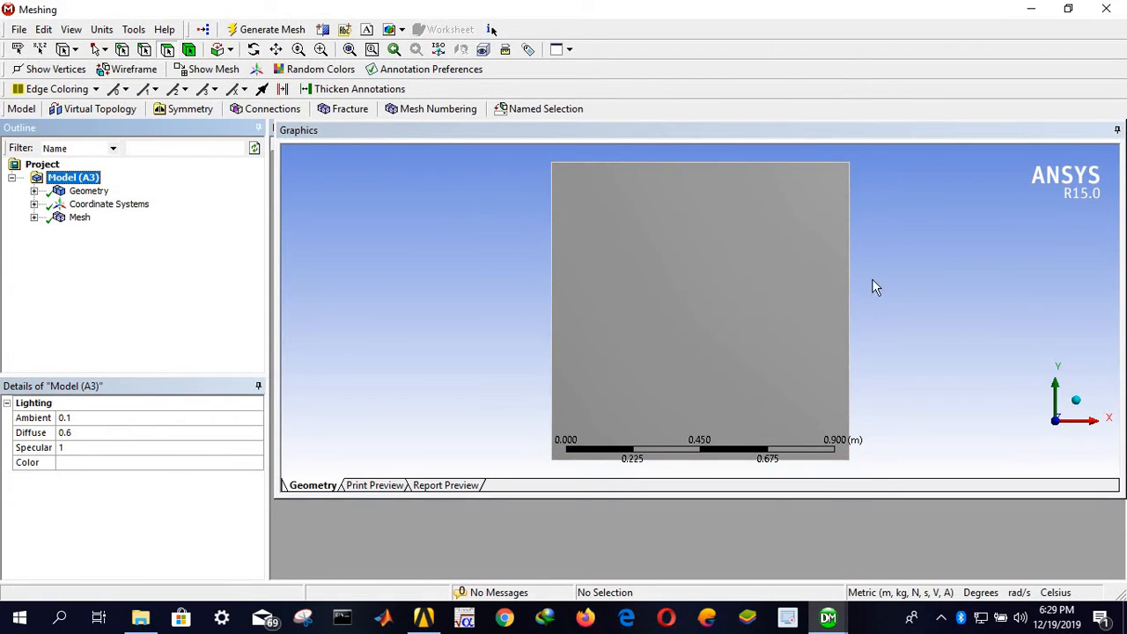
click(34, 217)
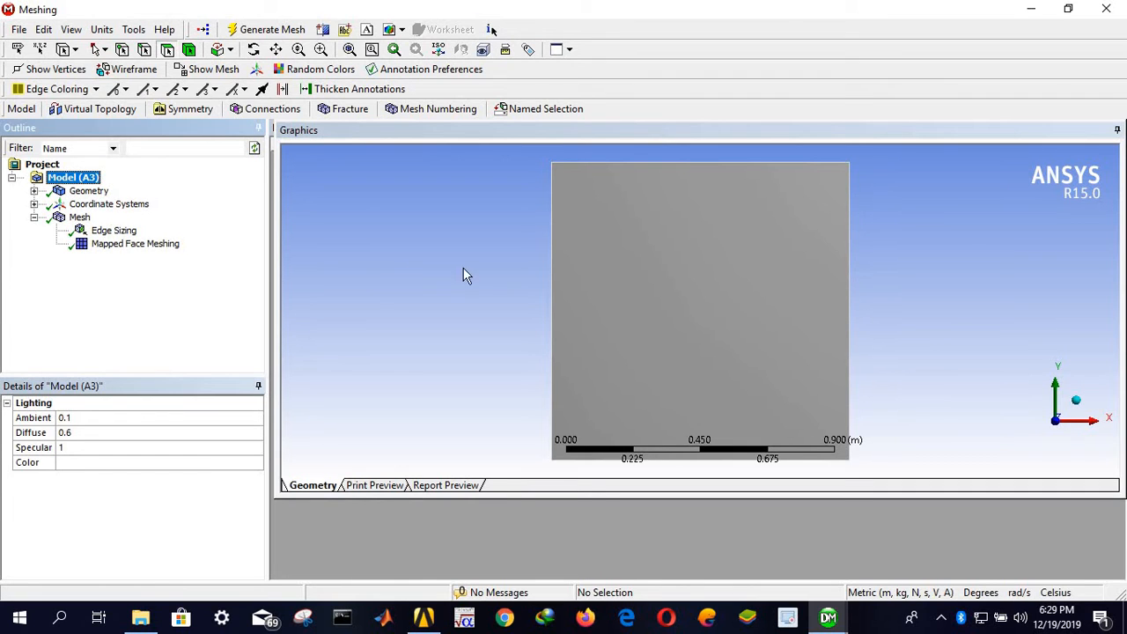
click(550, 282)
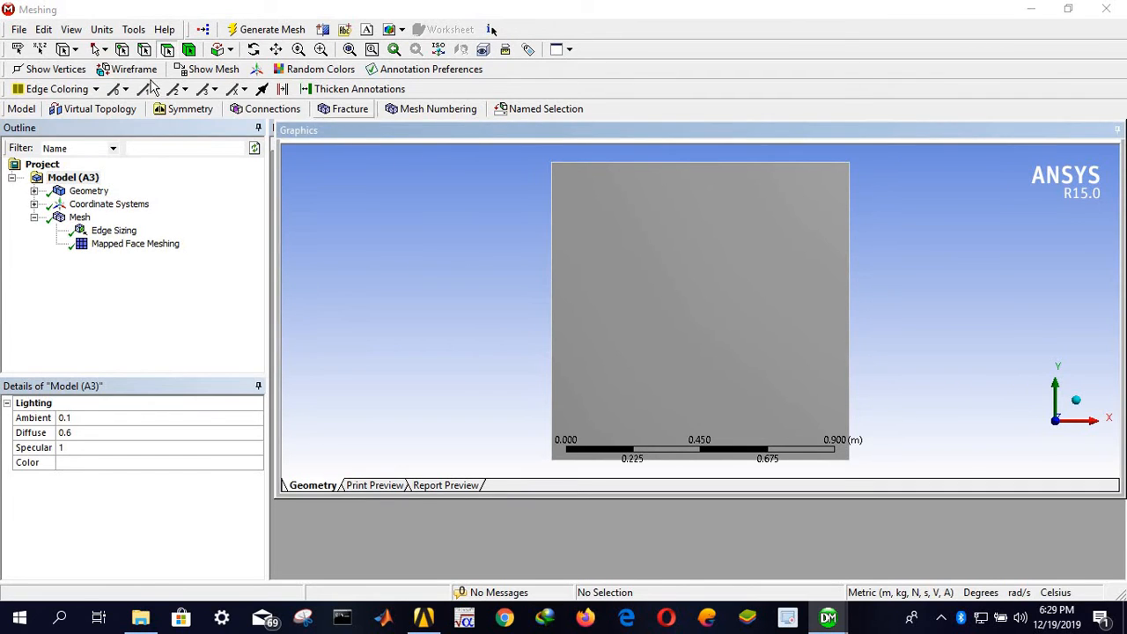
Create a named selection LW from the left edge of the square and expand the named selections list
click(145, 50)
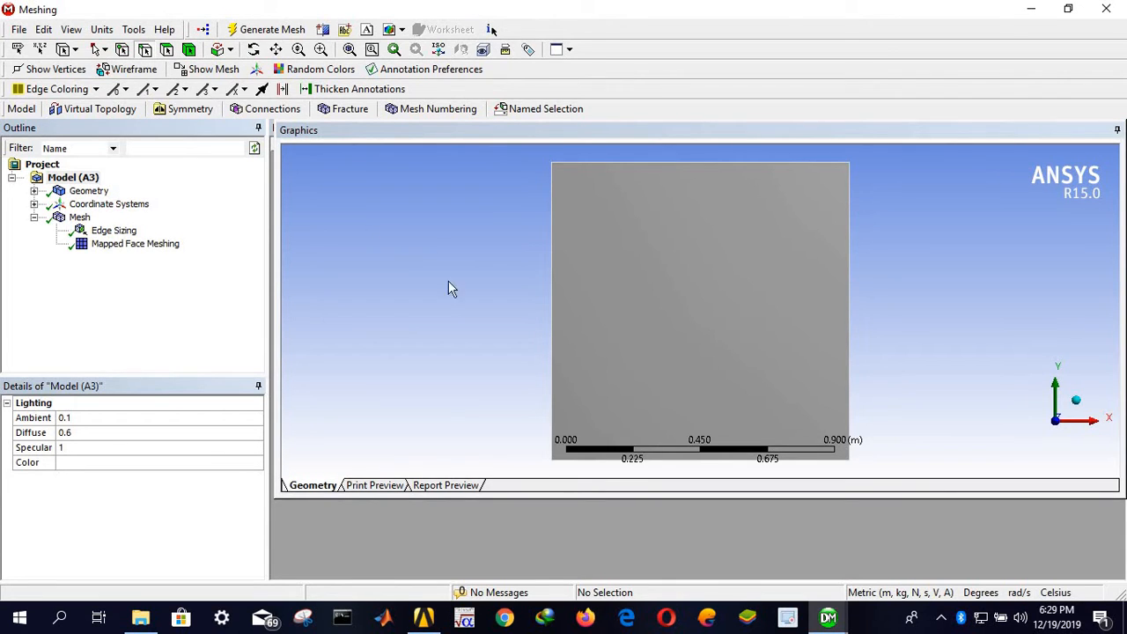
click(551, 346)
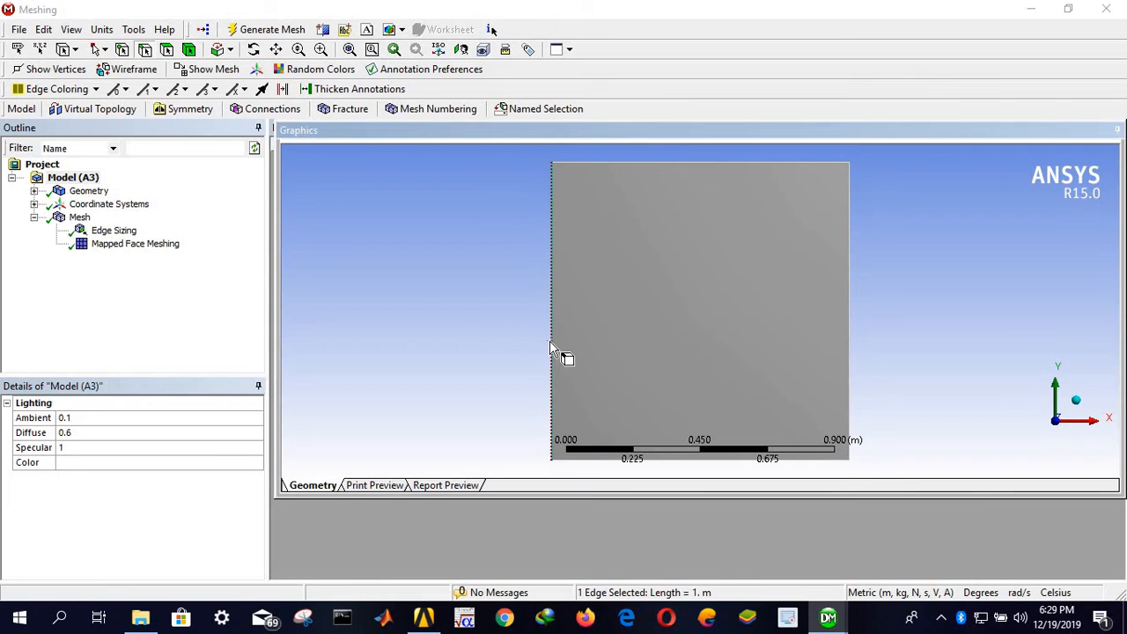
right_click(550, 343)
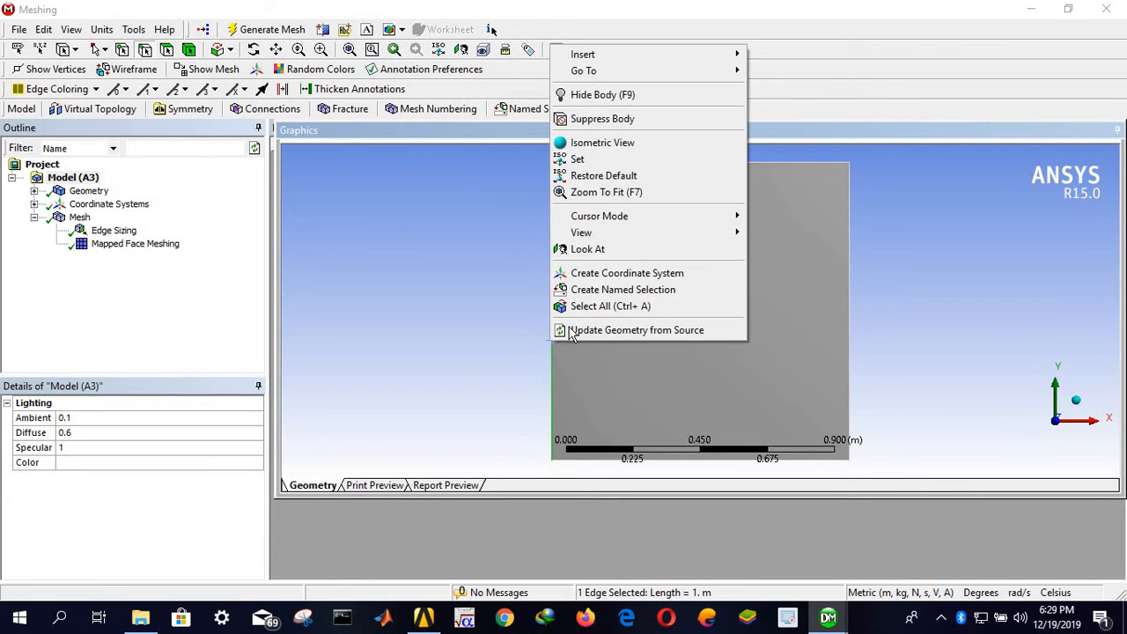
click(624, 291)
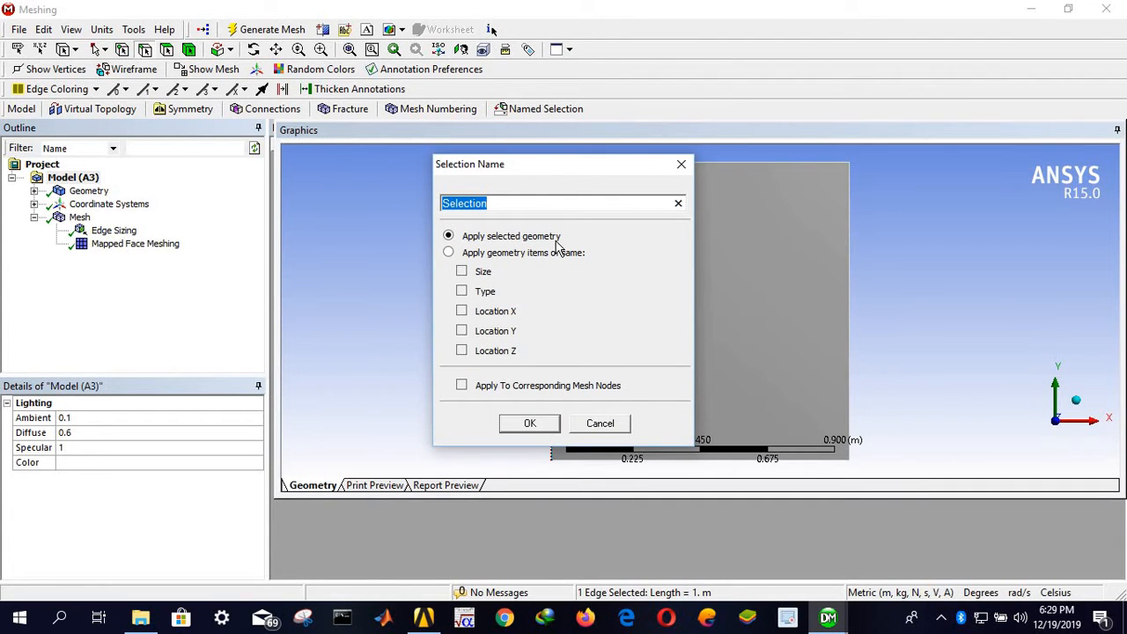
text(LW)
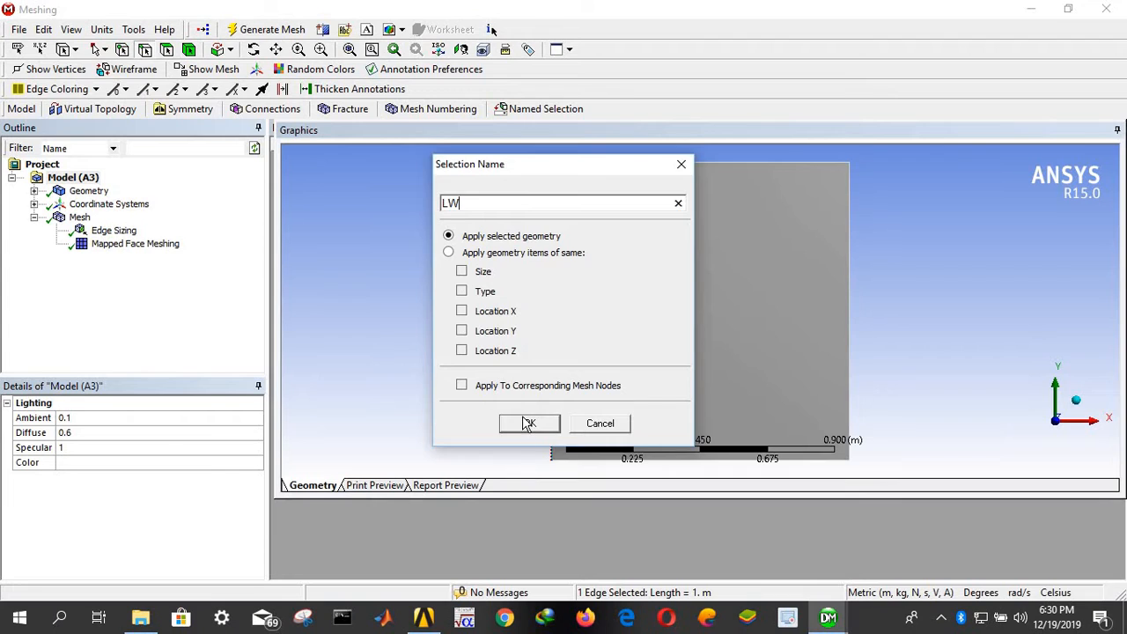
click(528, 424)
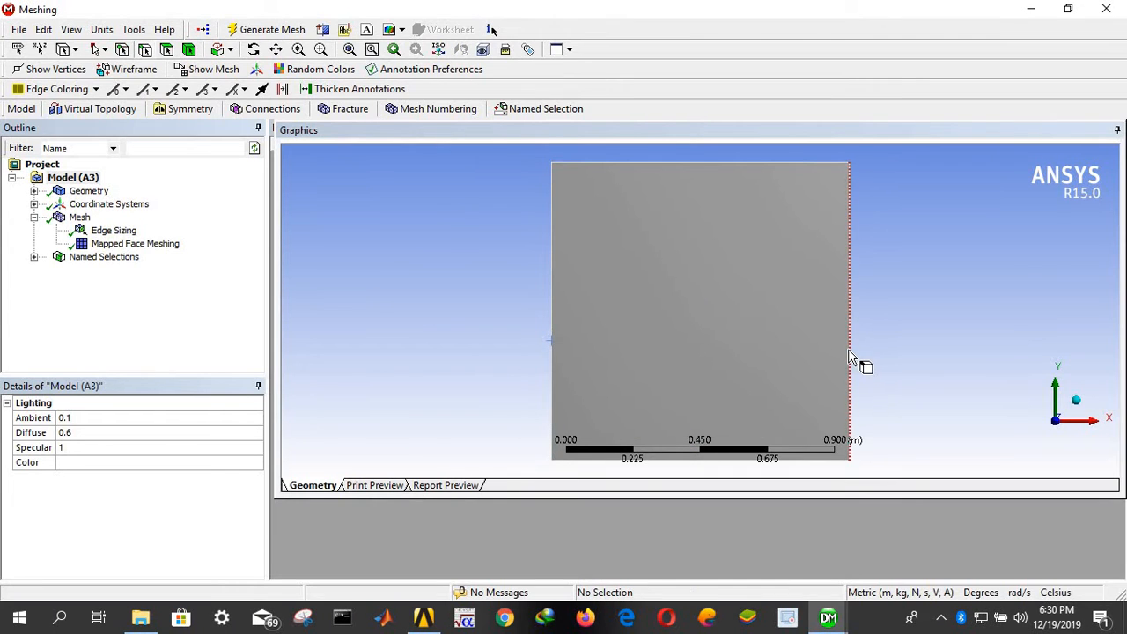
click(34, 257)
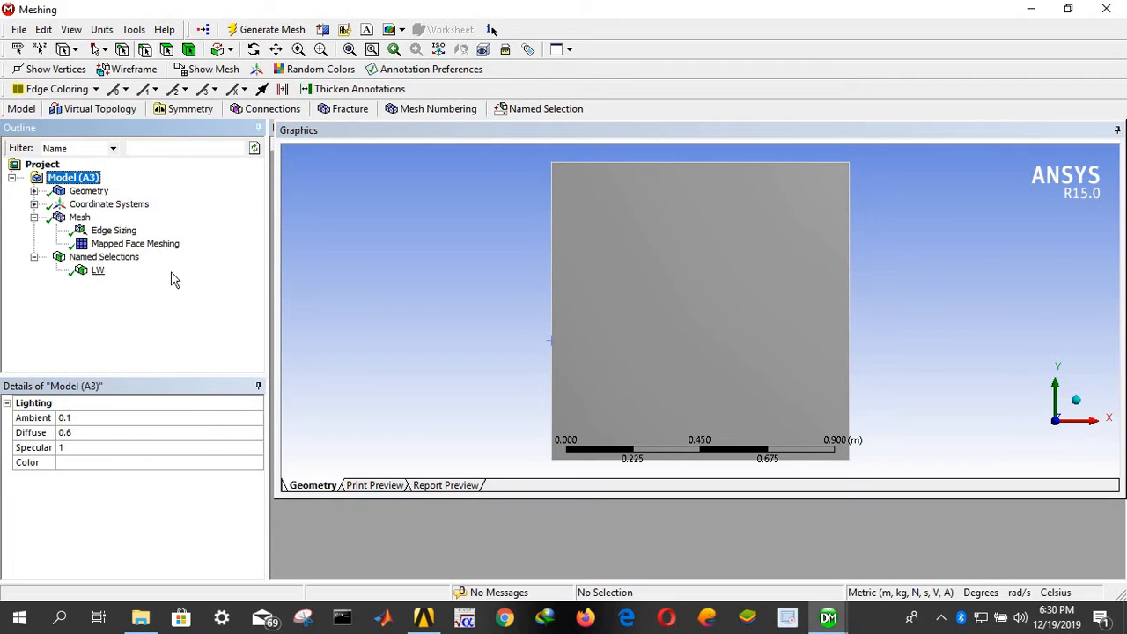
Create a named selection RW from the right edge of the square
click(848, 333)
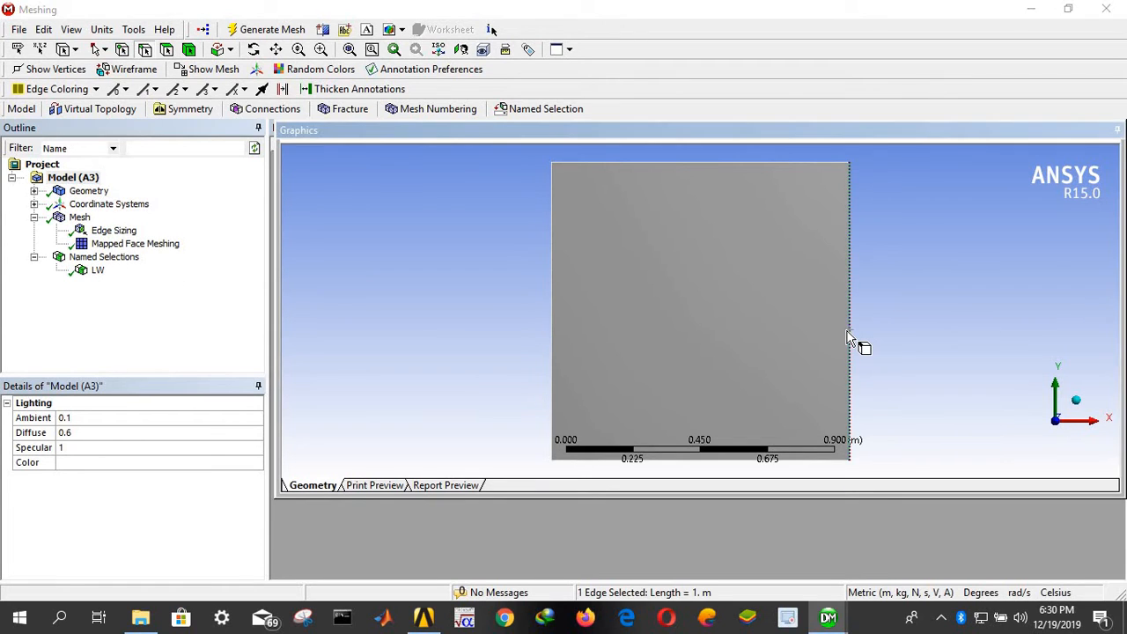
right_click(848, 332)
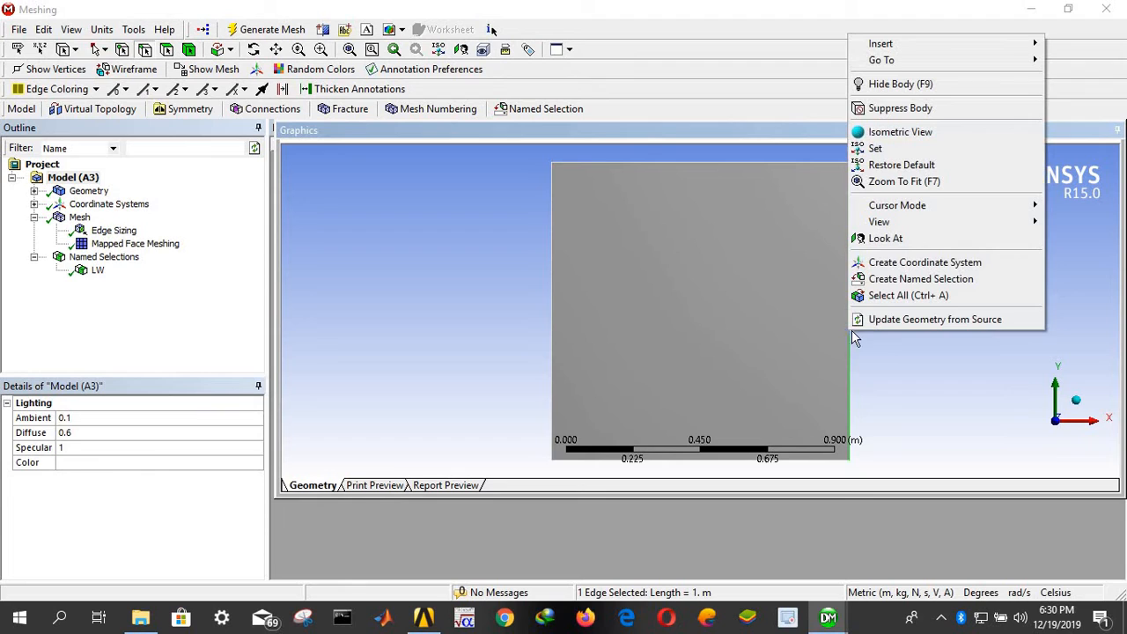
click(916, 279)
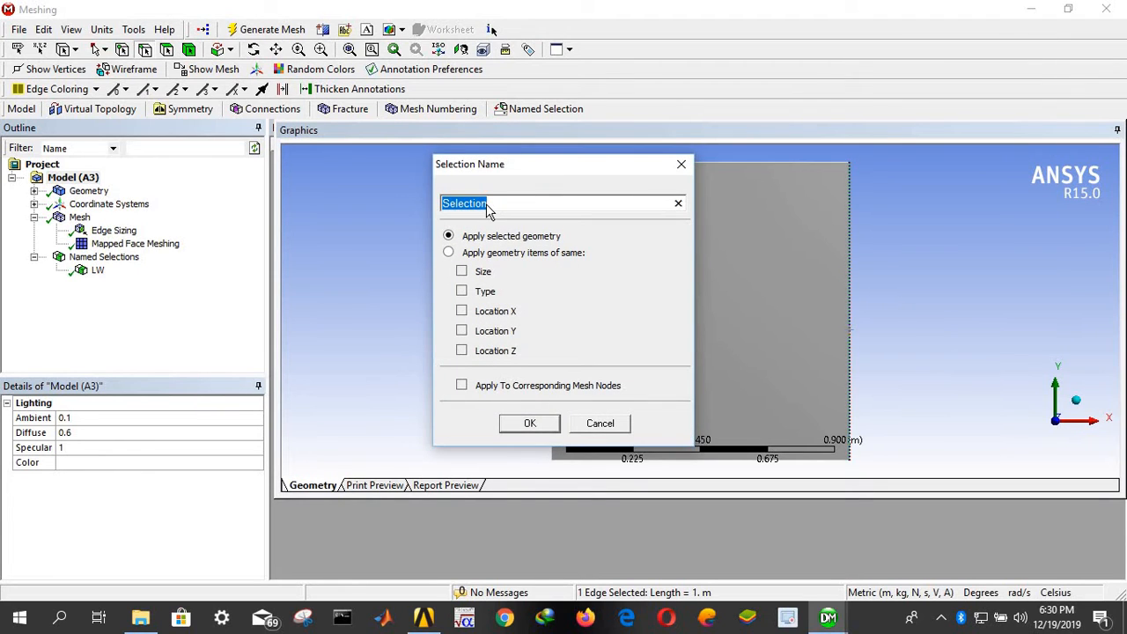
text(RW)
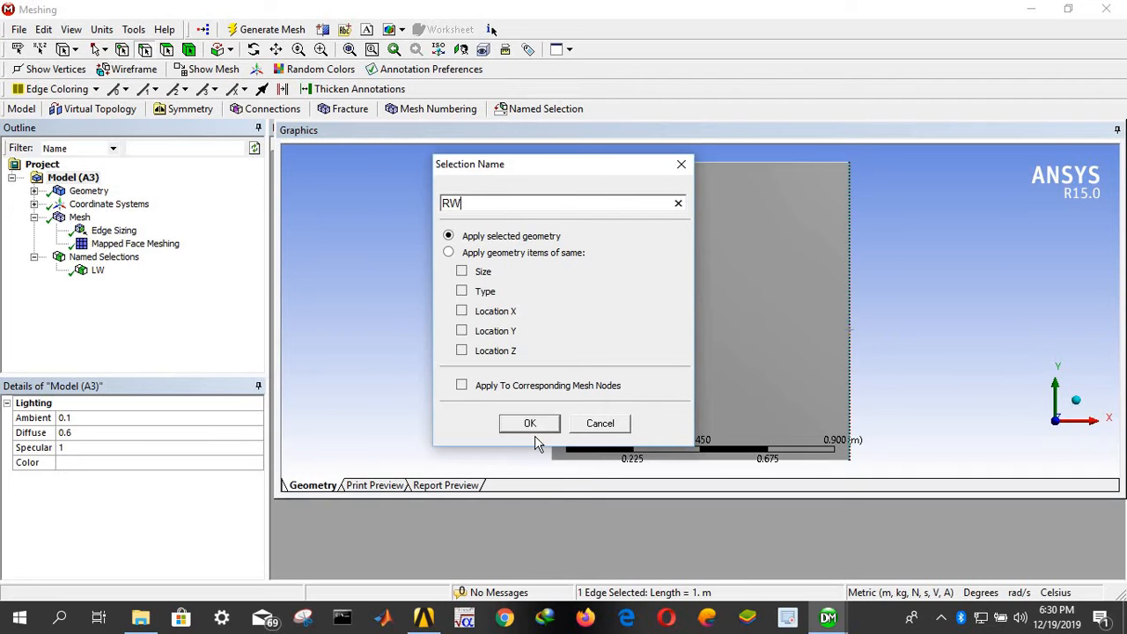
click(529, 424)
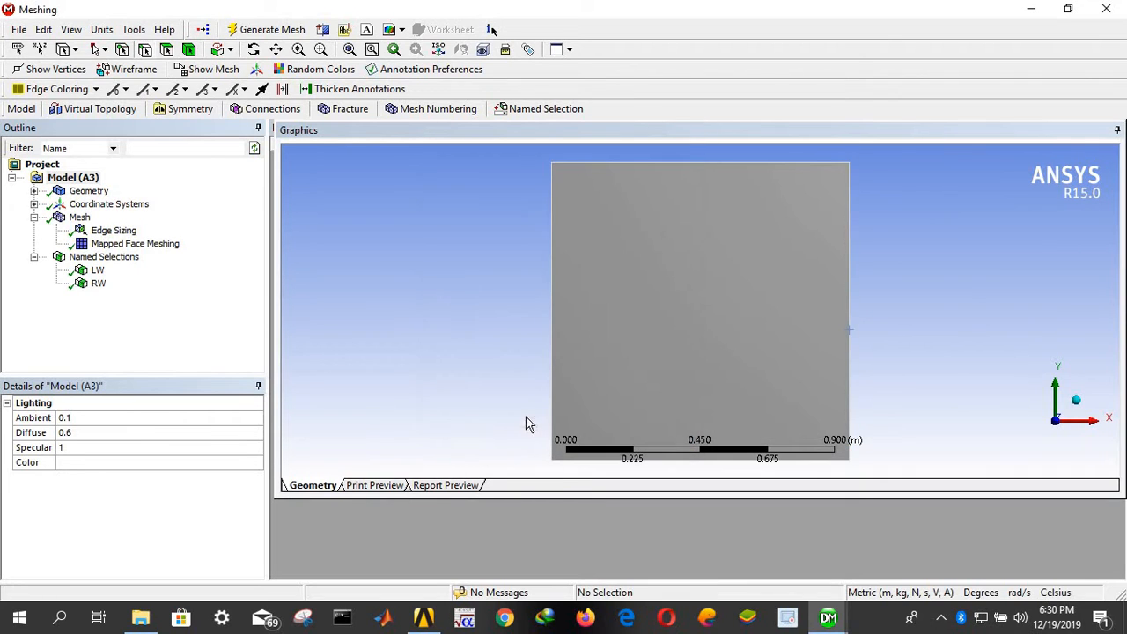
Create a named selection TW from the top edge of the square
click(647, 165)
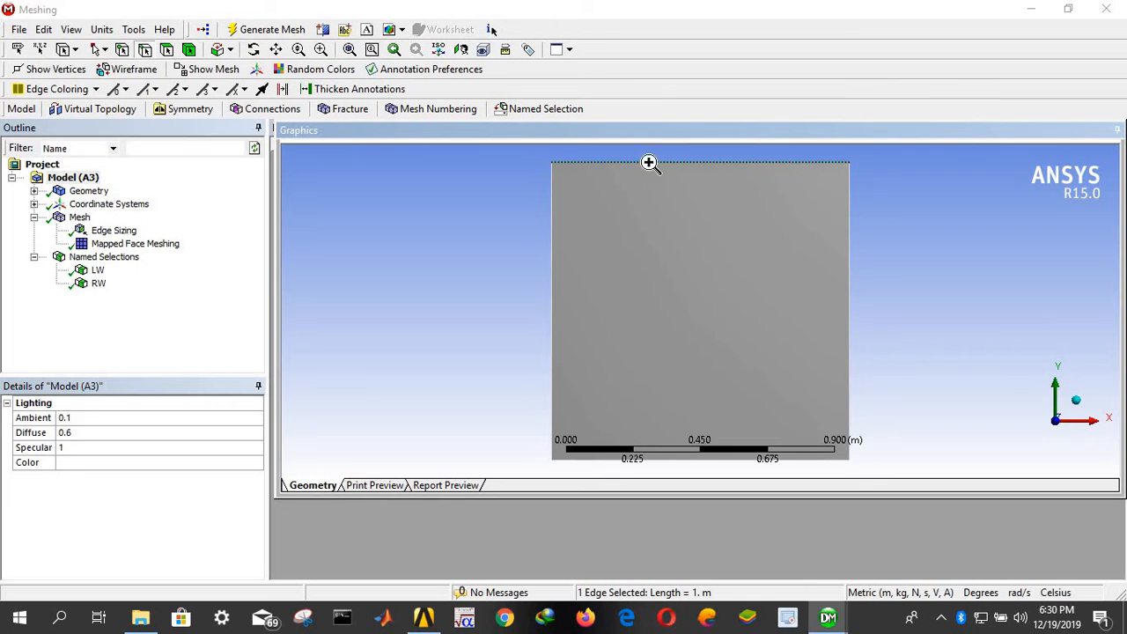
right_click(650, 164)
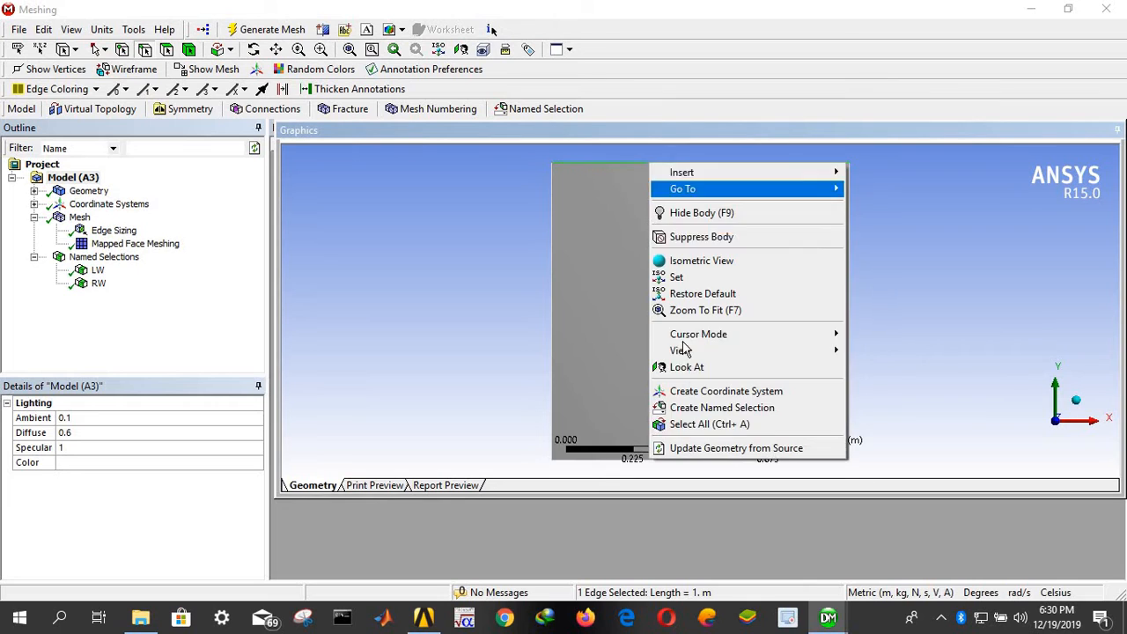
click(724, 409)
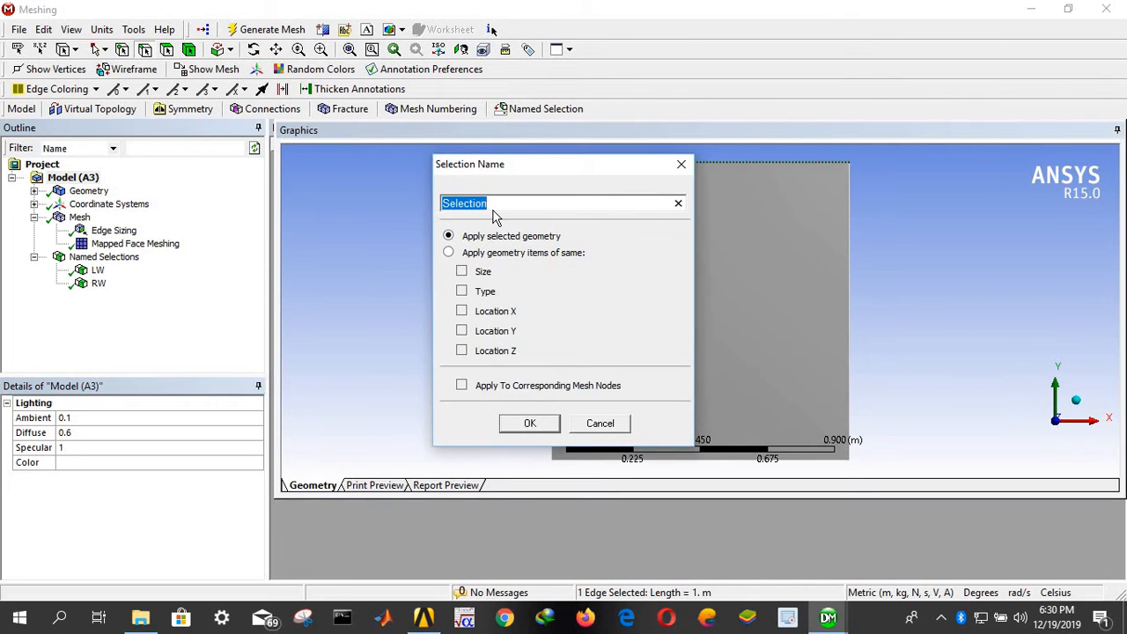
text(TW)
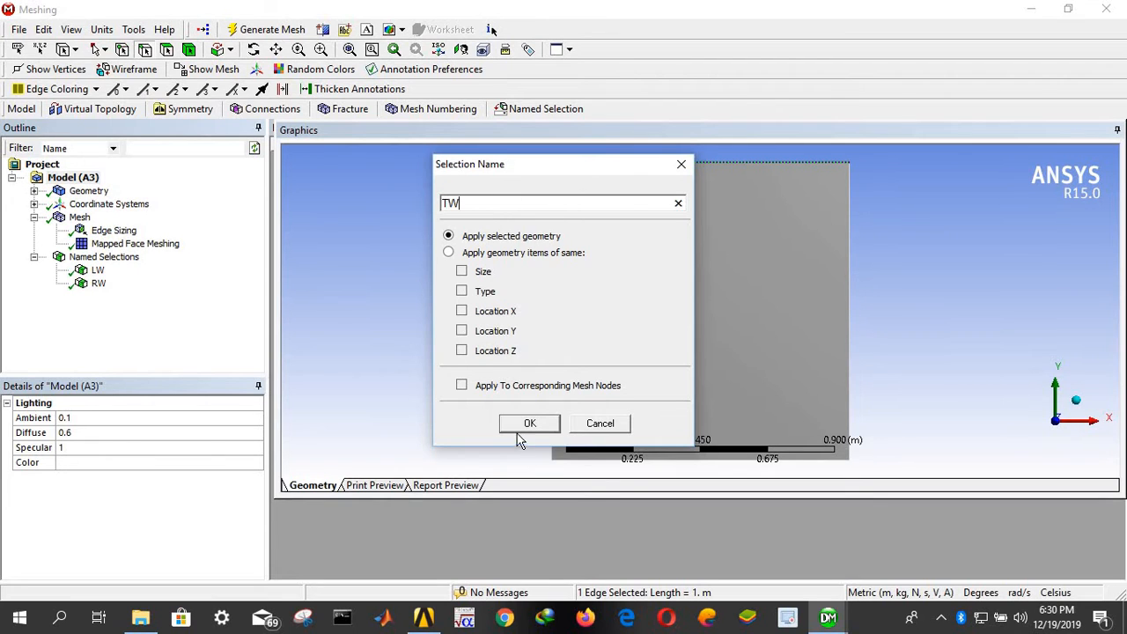
click(522, 424)
Create a named selection BW from the bottom edge of the square
click(664, 464)
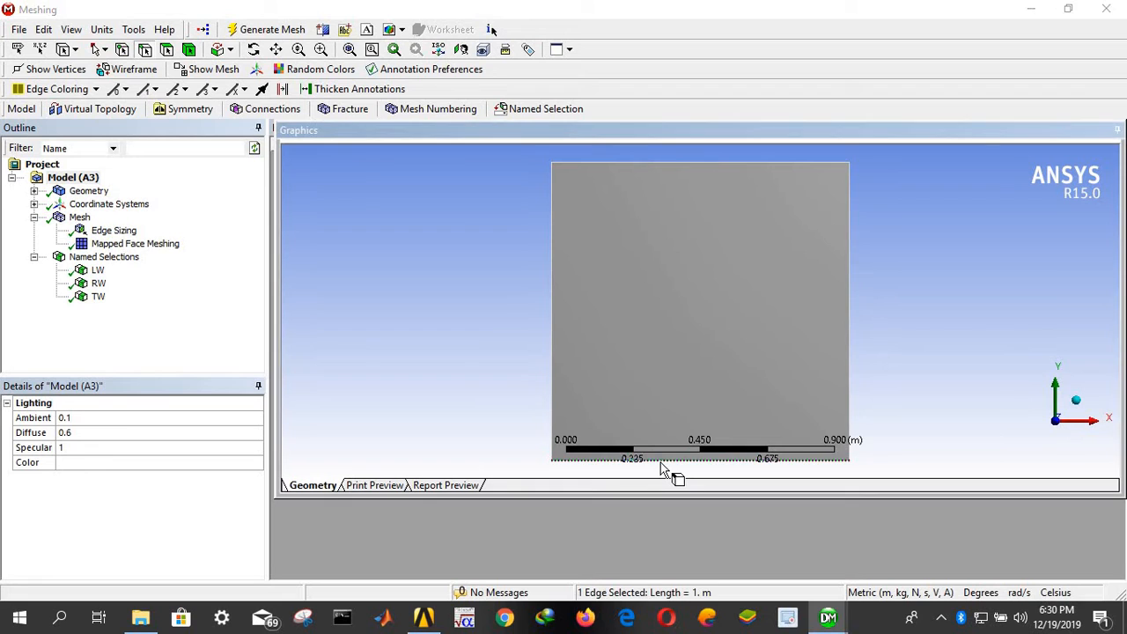
right_click(662, 463)
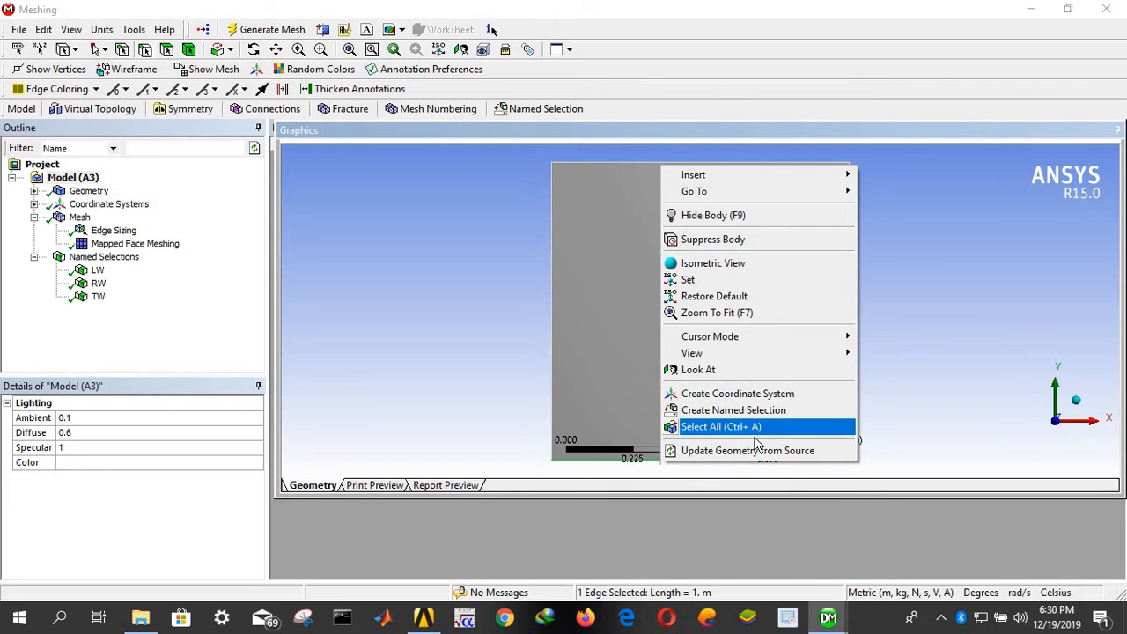
click(732, 411)
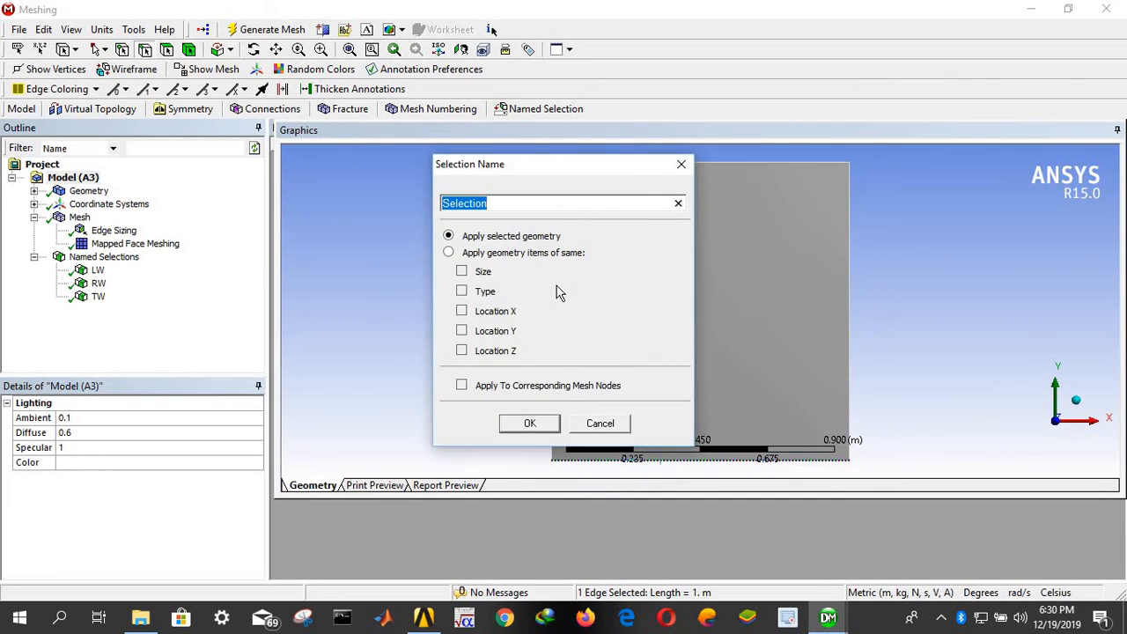
text(BW)
click(527, 423)
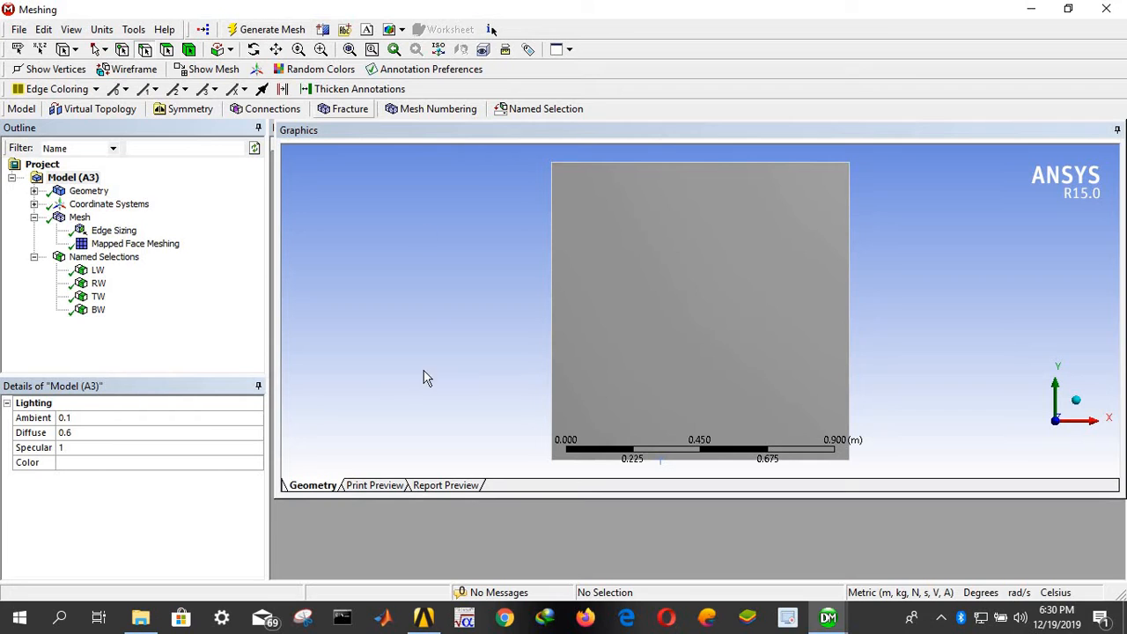
Display the mesh, close the meshing editor and update the Mesh cell in the project schematic
click(79, 217)
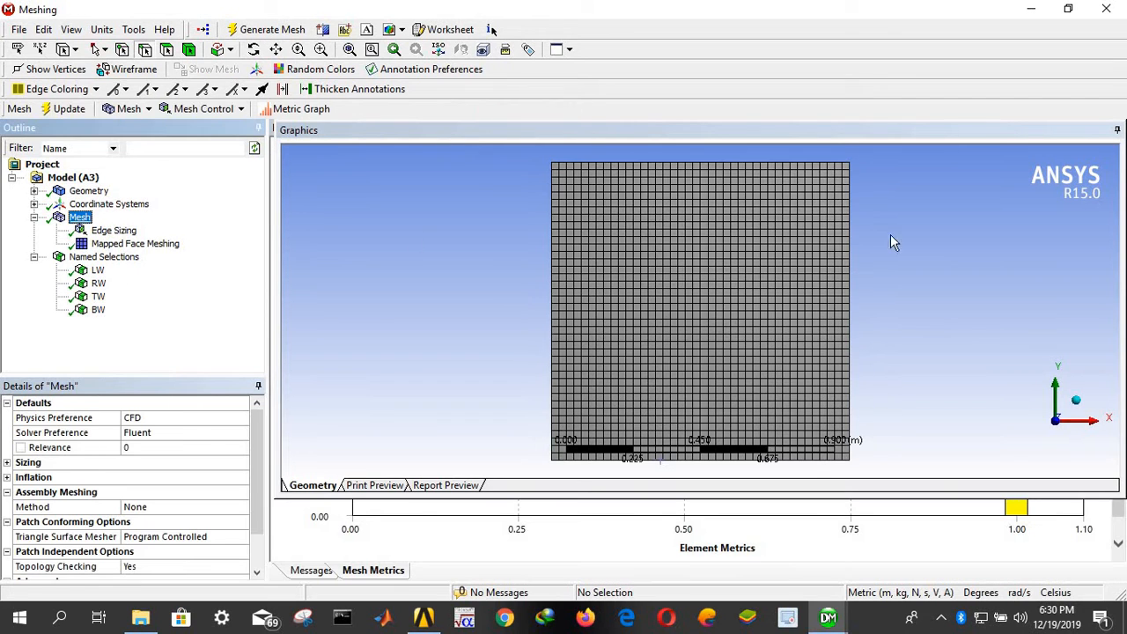
click(1117, 5)
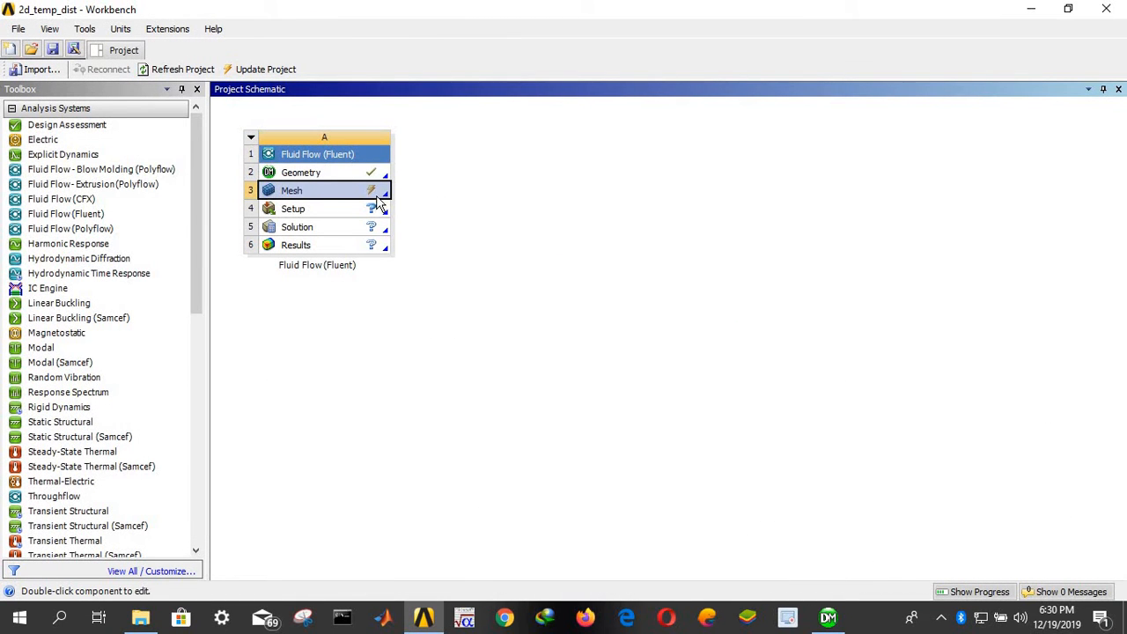
right_click(324, 199)
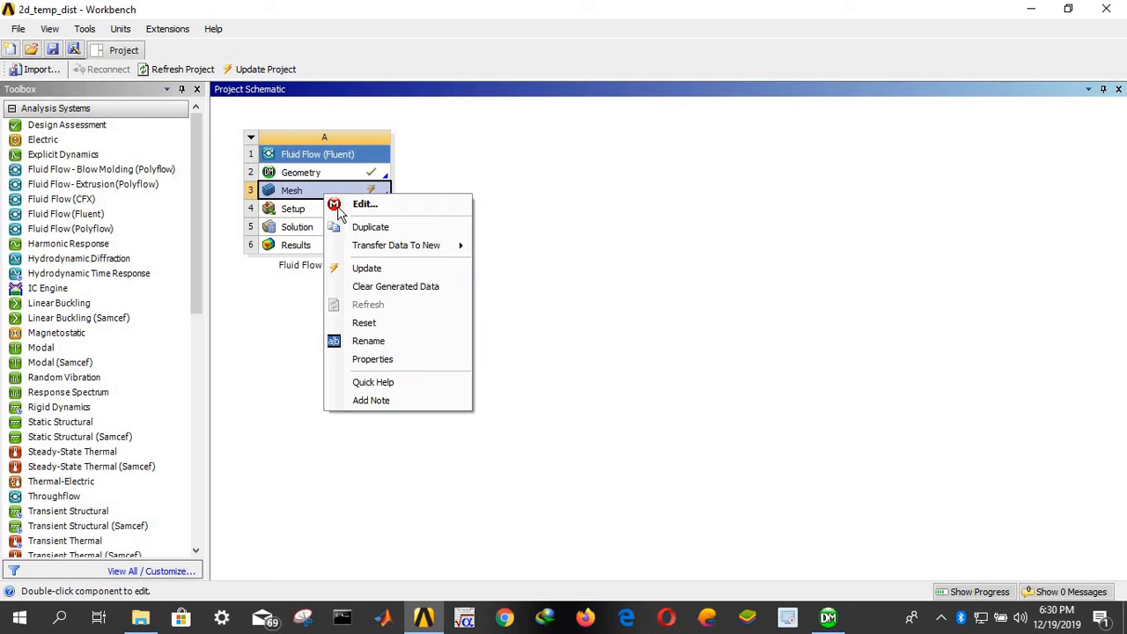
click(357, 268)
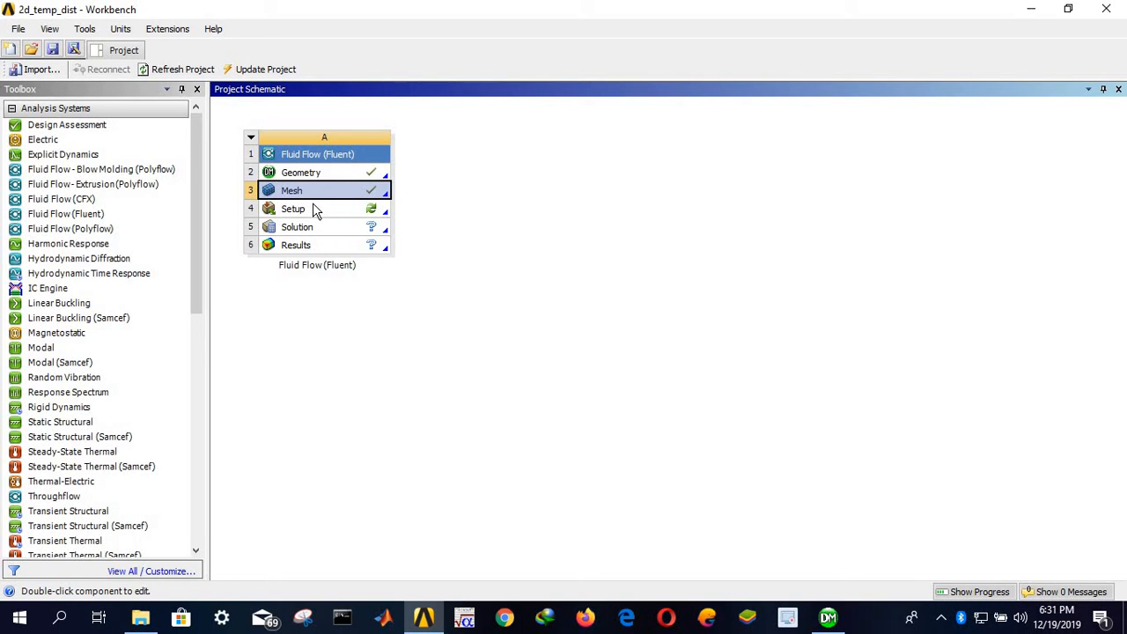
Launch Fluent from the Setup cell with serial processing and double precision off, and maximize its window
double_click(315, 209)
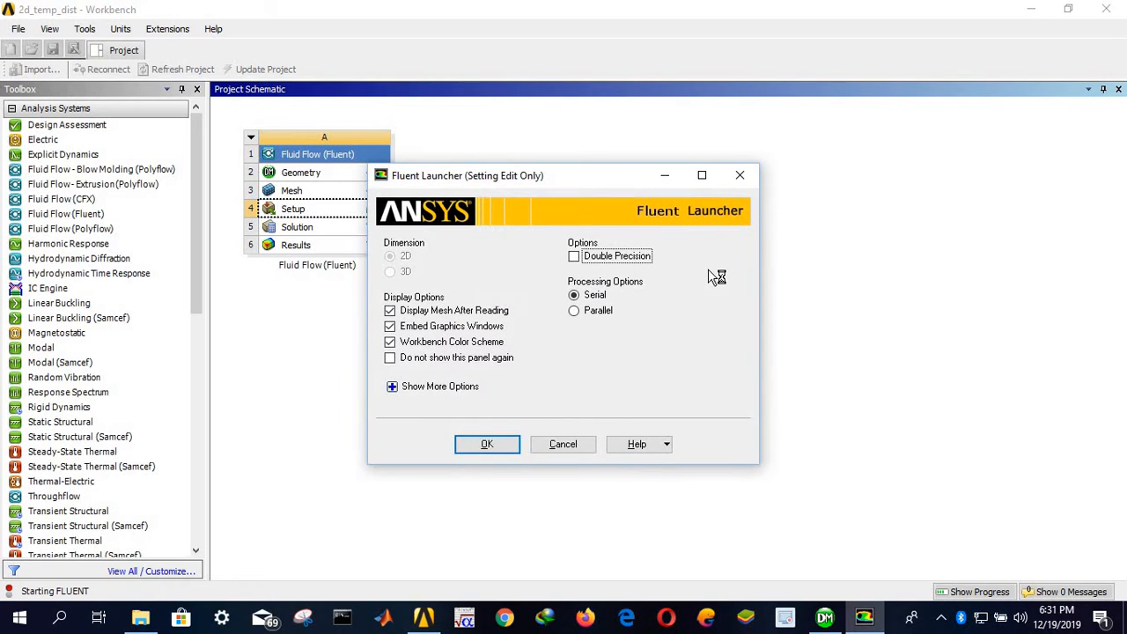
click(595, 313)
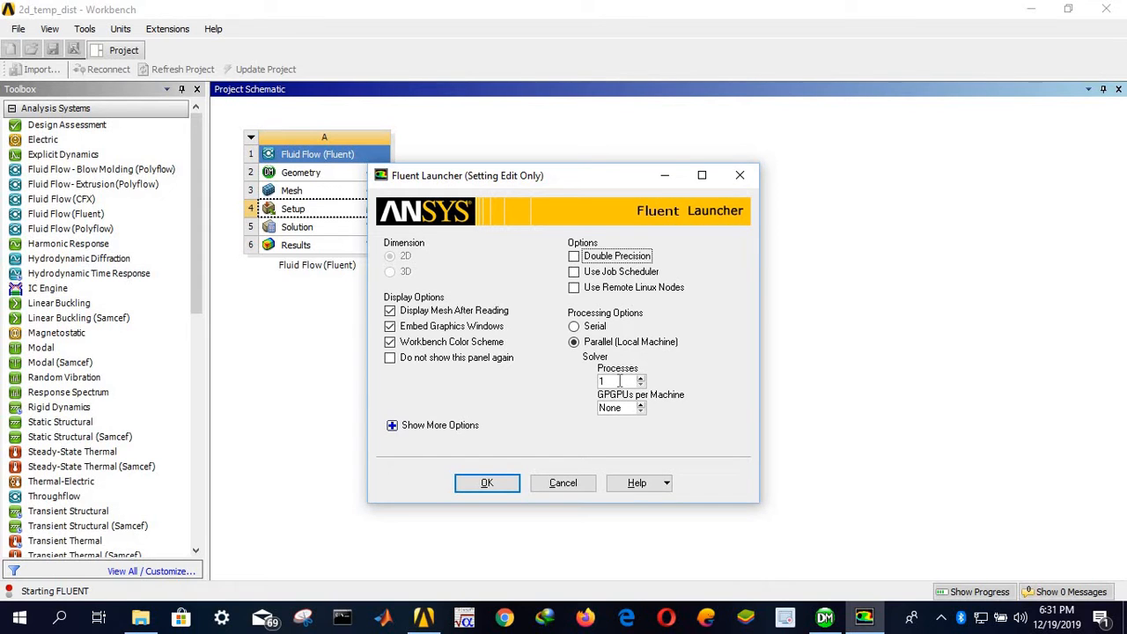
click(642, 404)
click(643, 412)
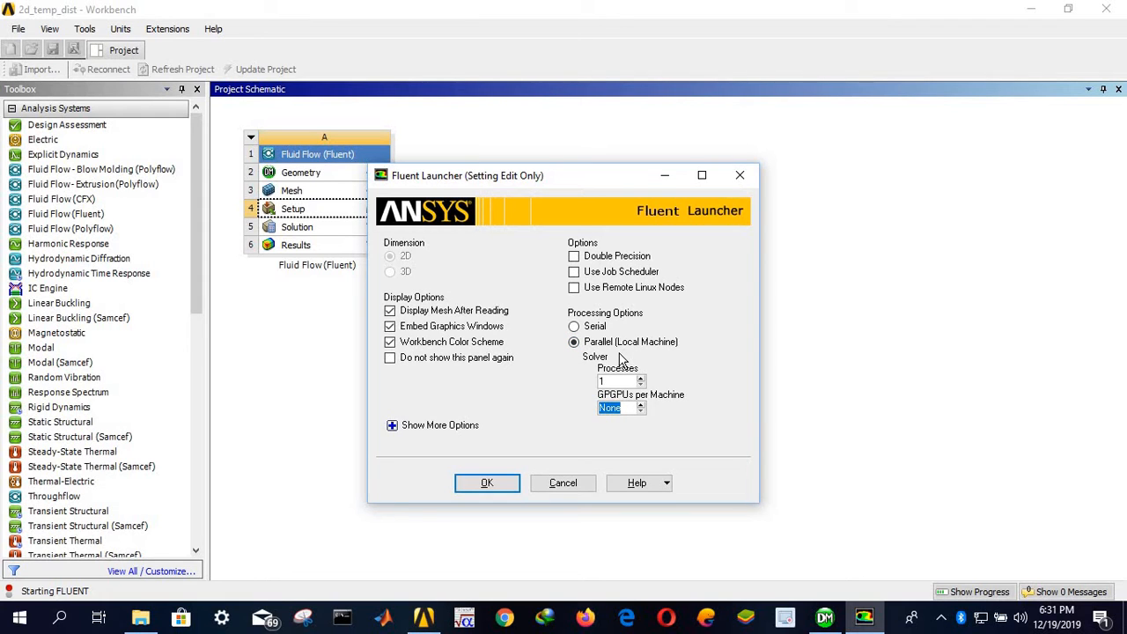
click(574, 327)
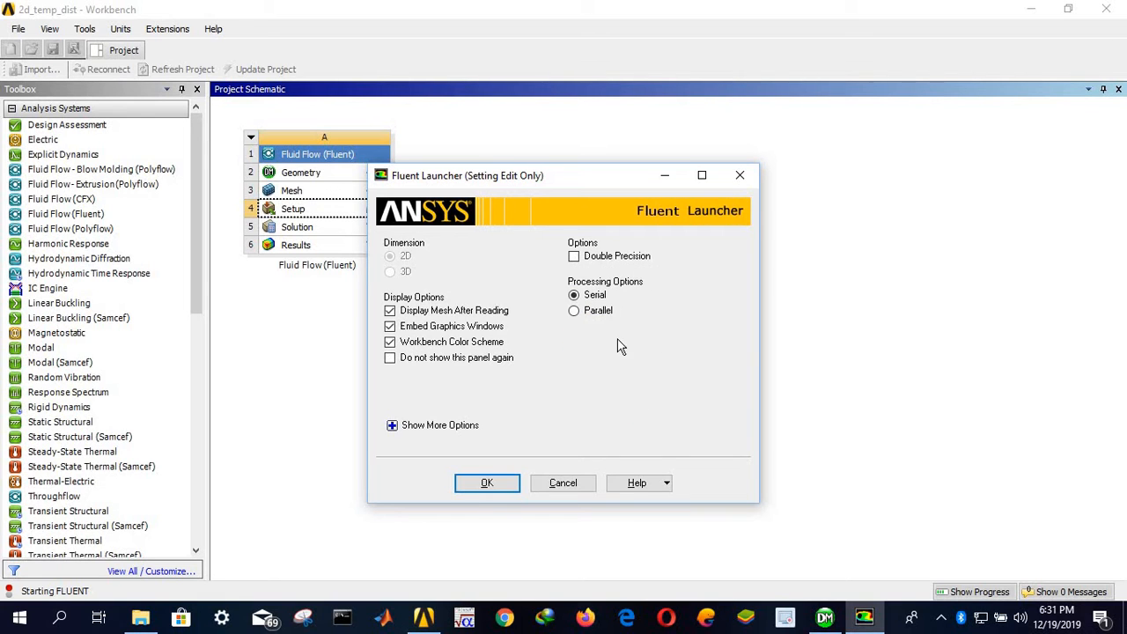
click(604, 258)
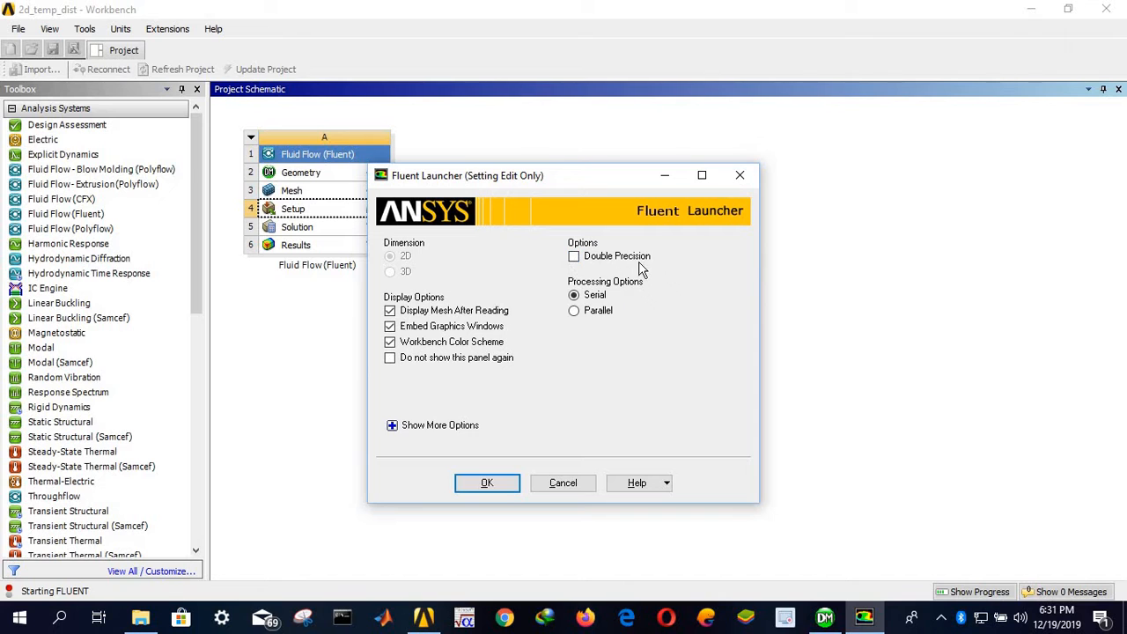
click(500, 490)
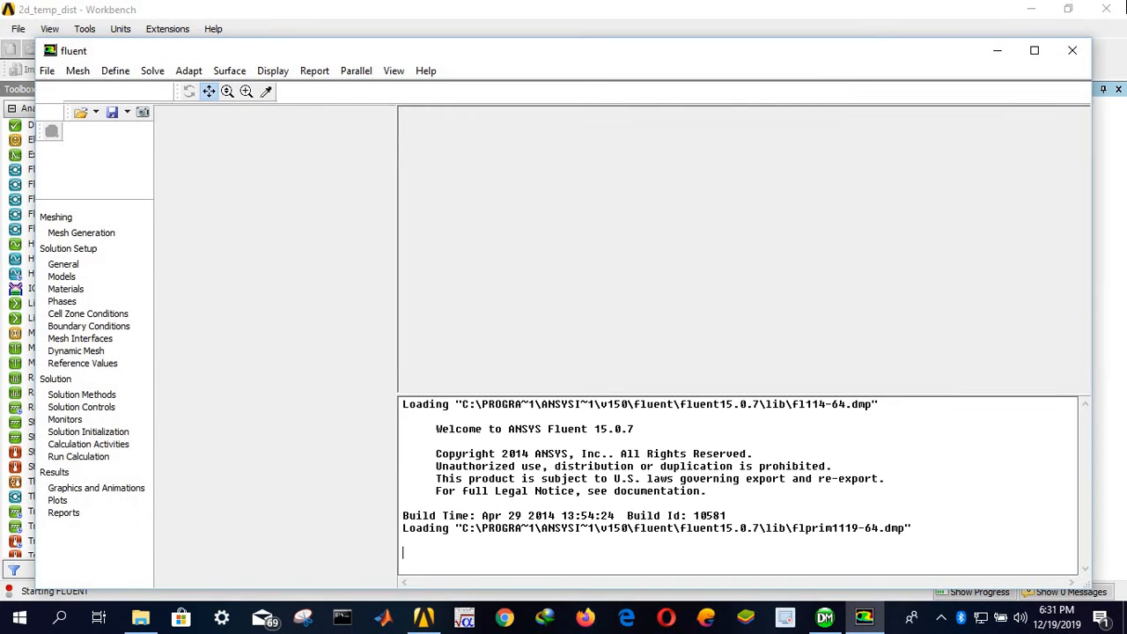
click(1034, 53)
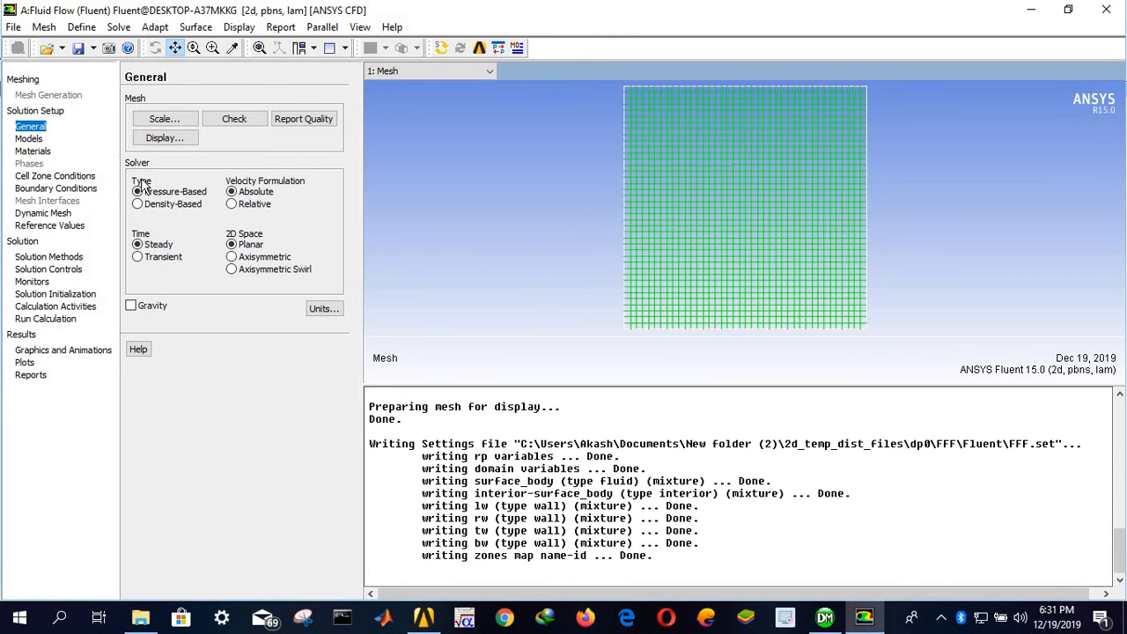
Inspect the mesh domain extents in the Scale Mesh dialog in cm and m, leaving the view length unit at m
click(162, 121)
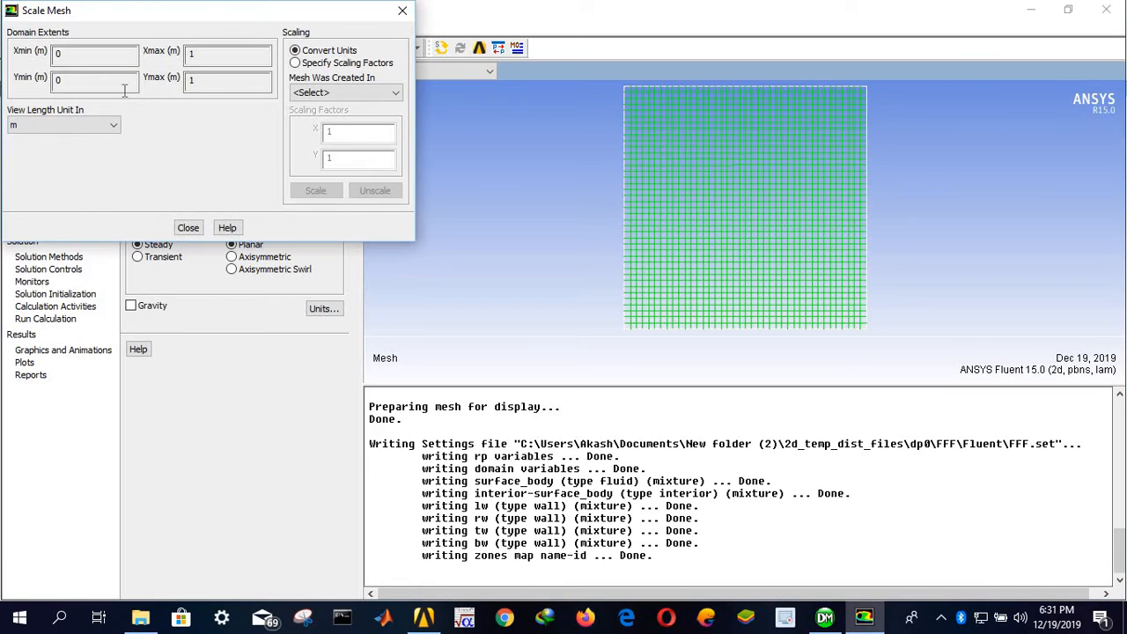
click(74, 127)
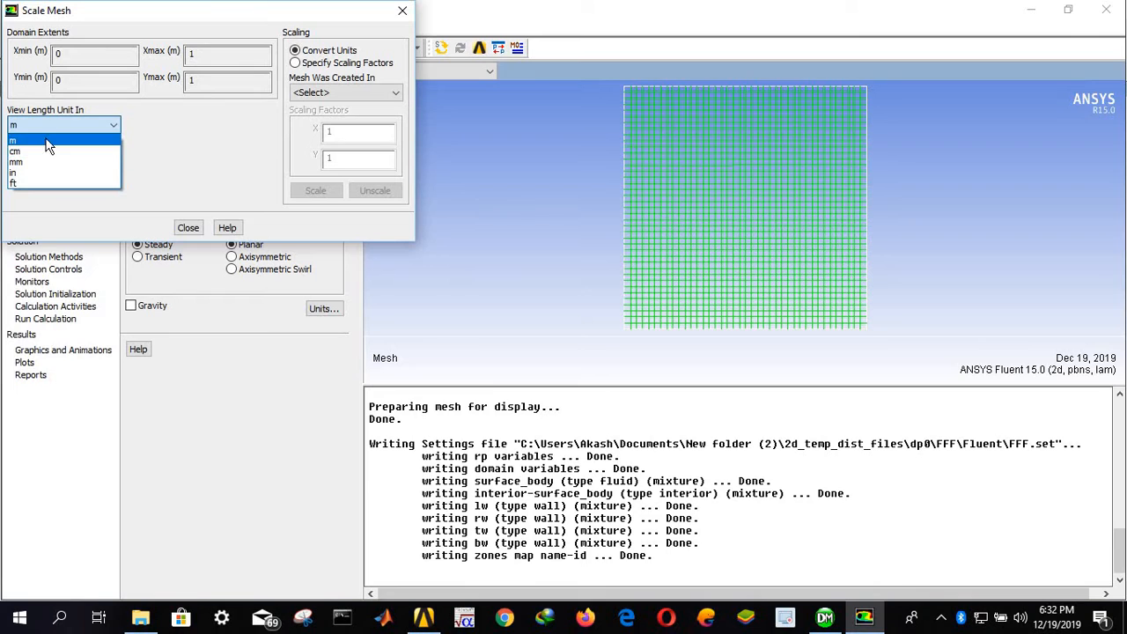
click(61, 154)
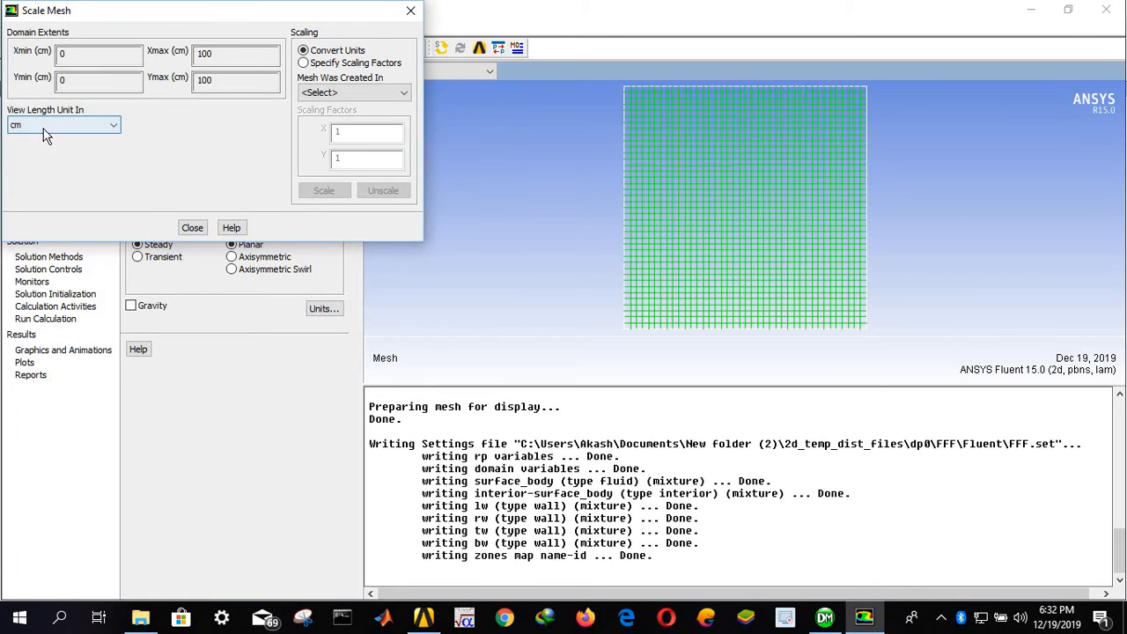
click(199, 55)
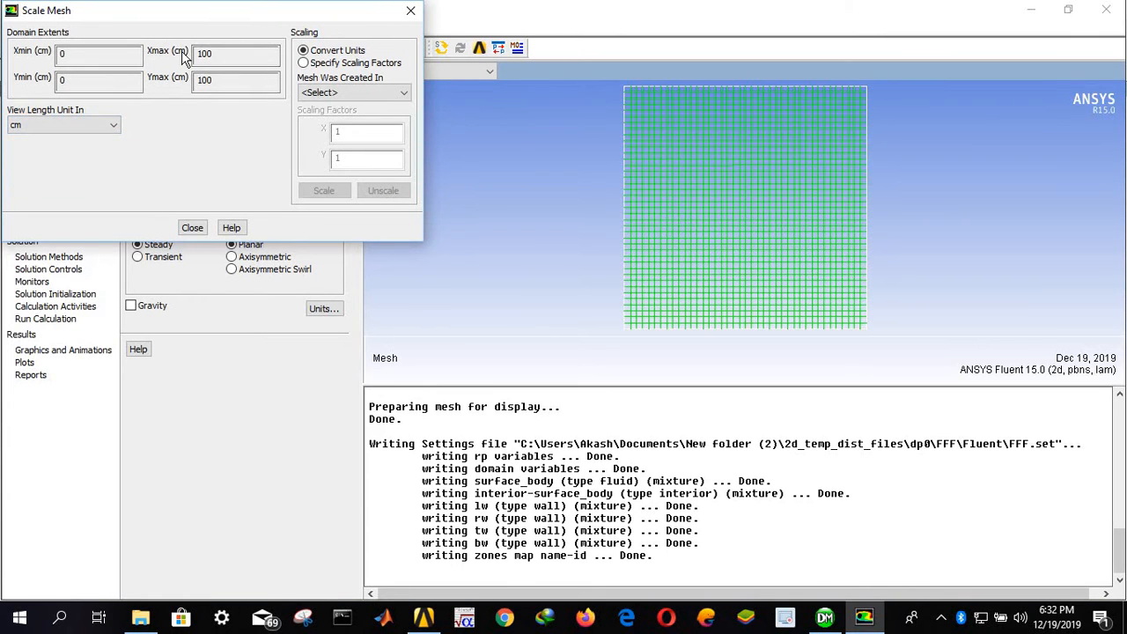
click(217, 59)
click(88, 126)
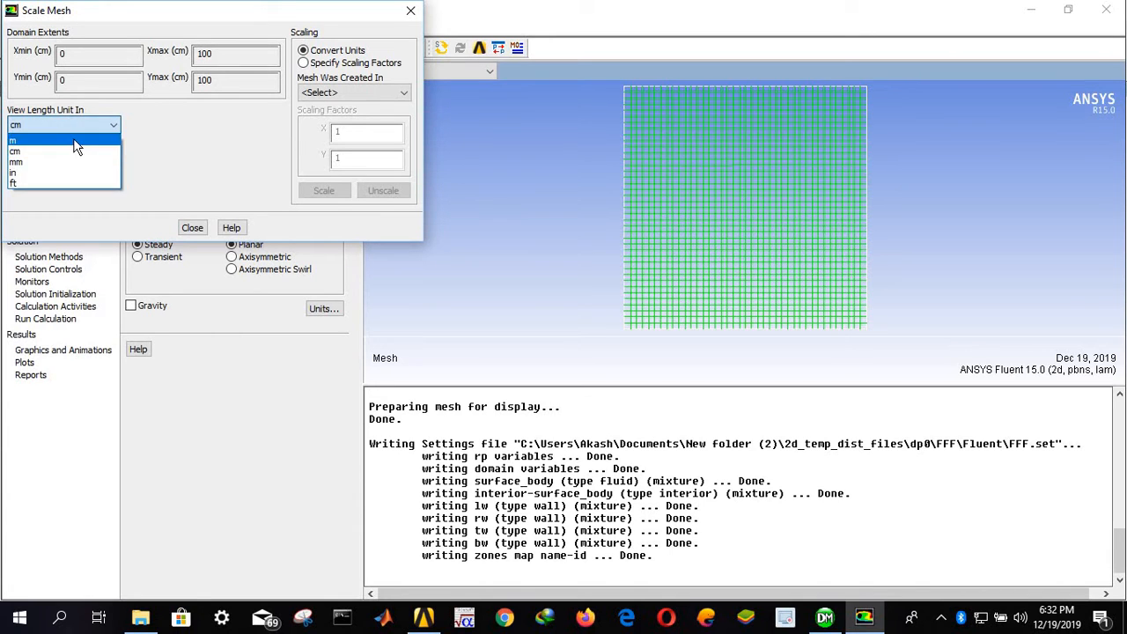
click(75, 141)
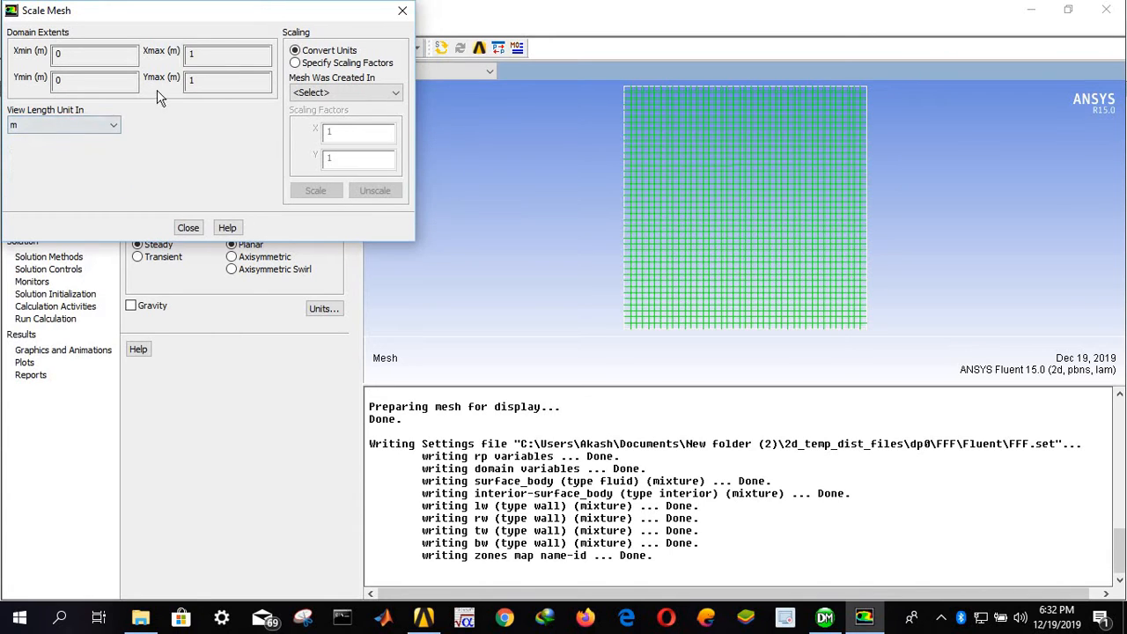
click(188, 229)
Run the mesh check, report the mesh quality and review the mesh display options
click(234, 118)
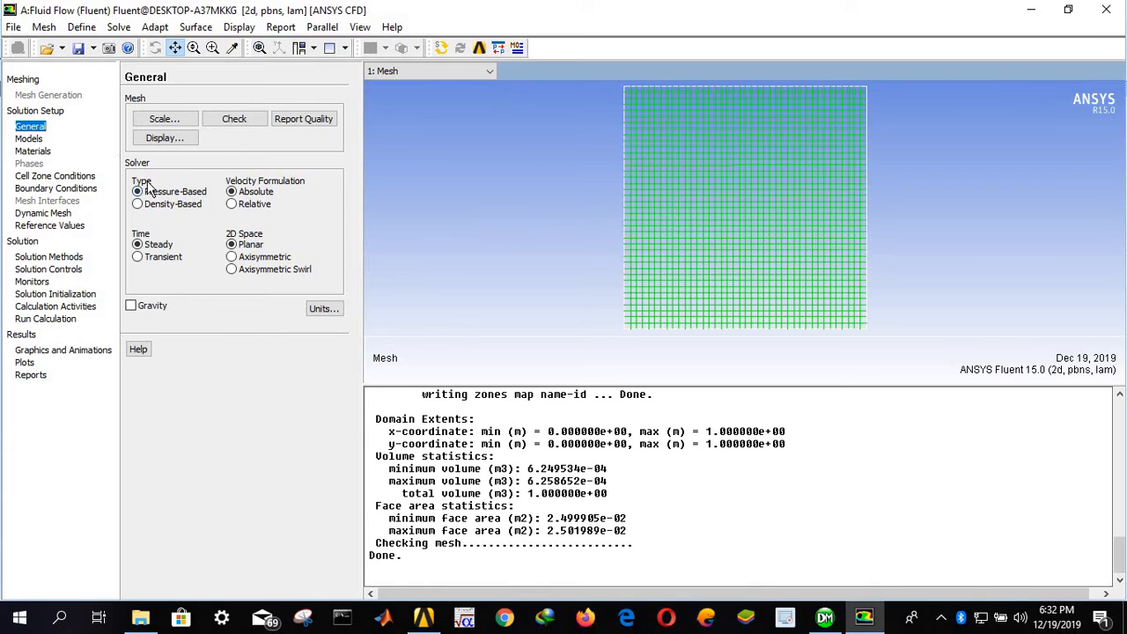
click(296, 125)
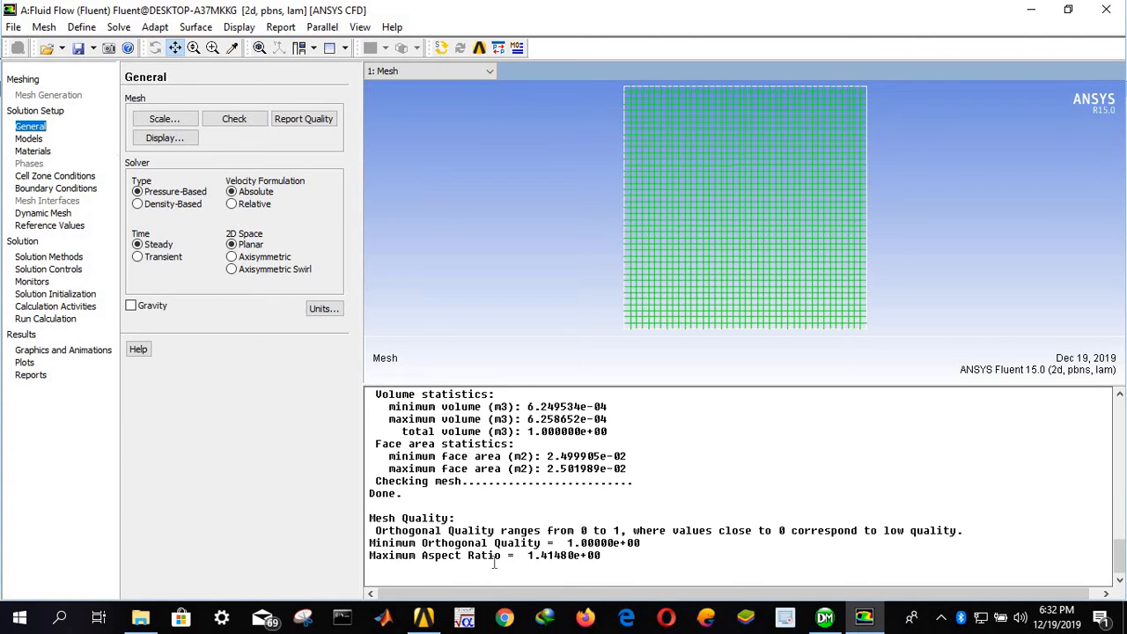
click(157, 141)
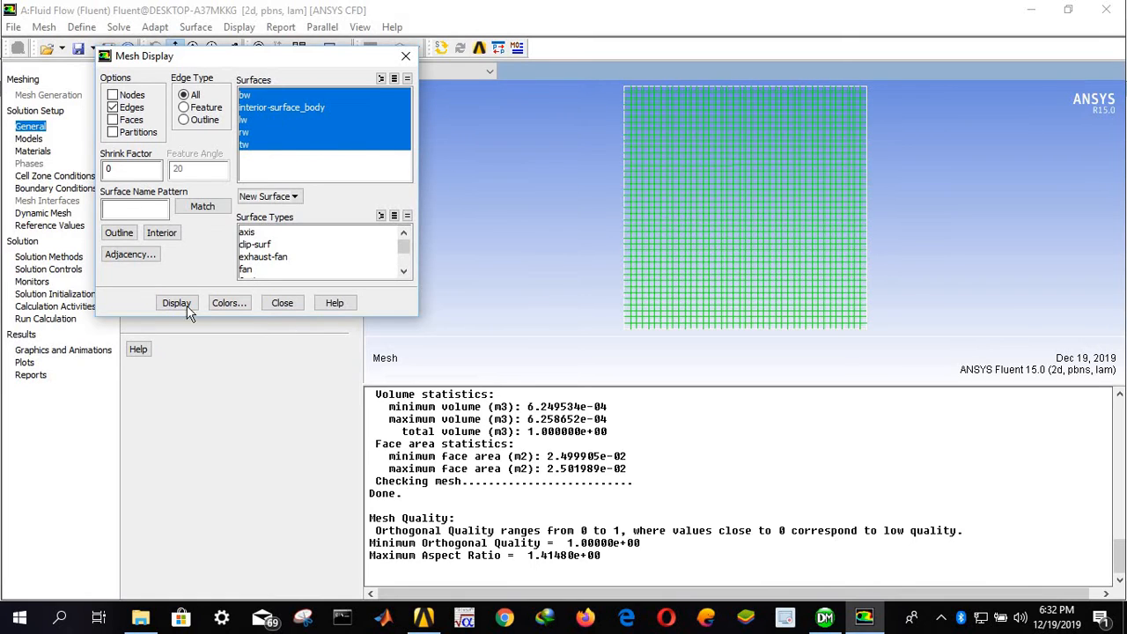
click(282, 303)
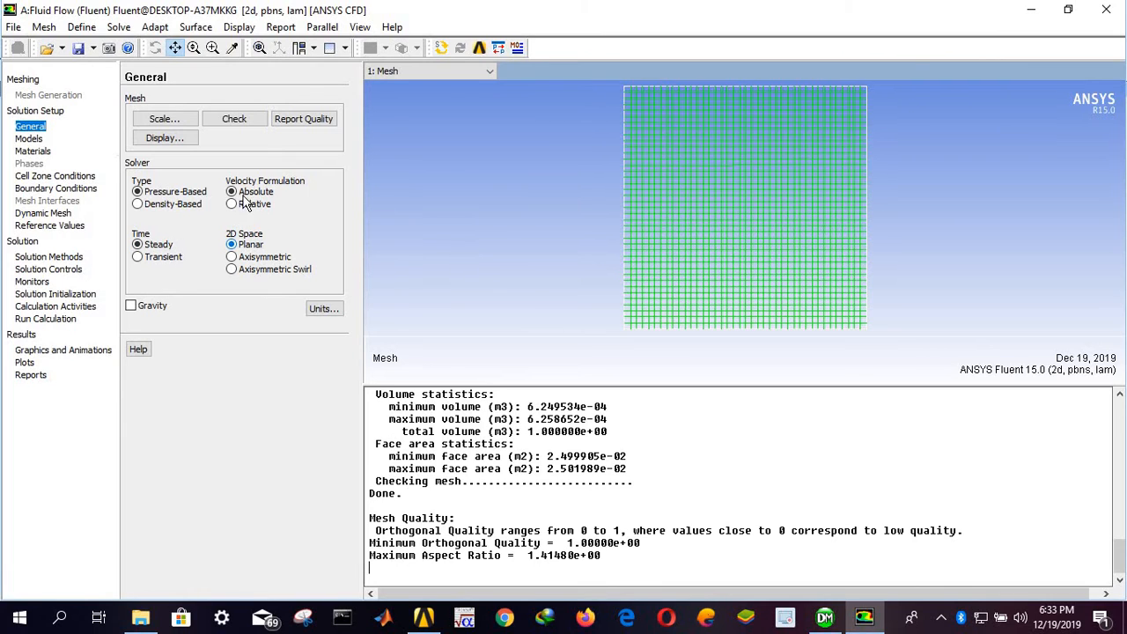
click(132, 305)
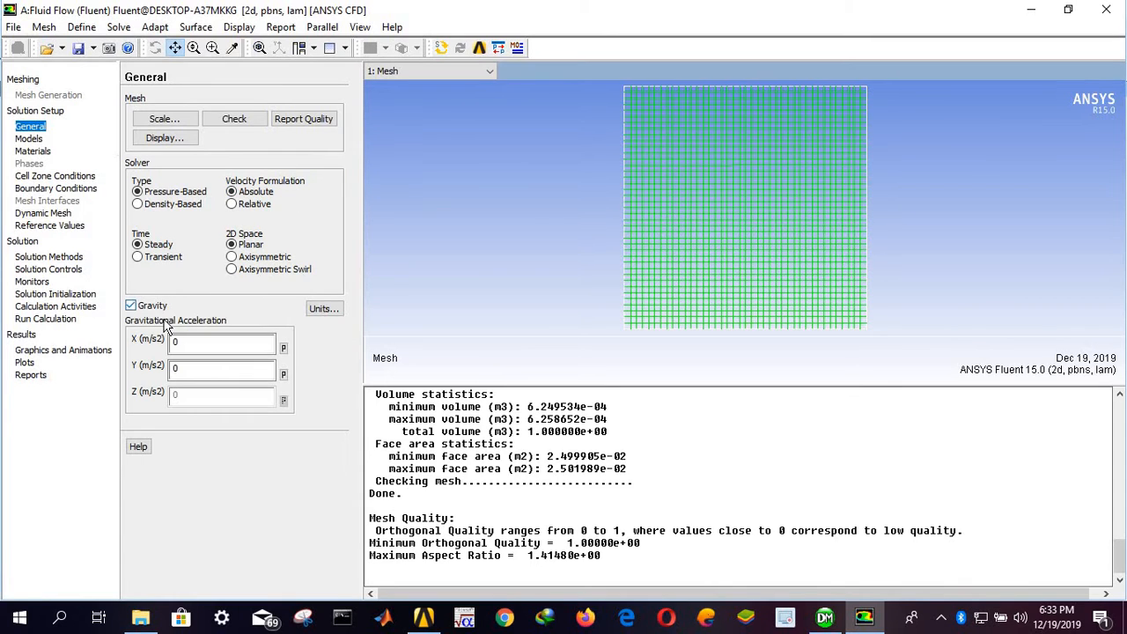
click(187, 370)
click(187, 371)
click(179, 343)
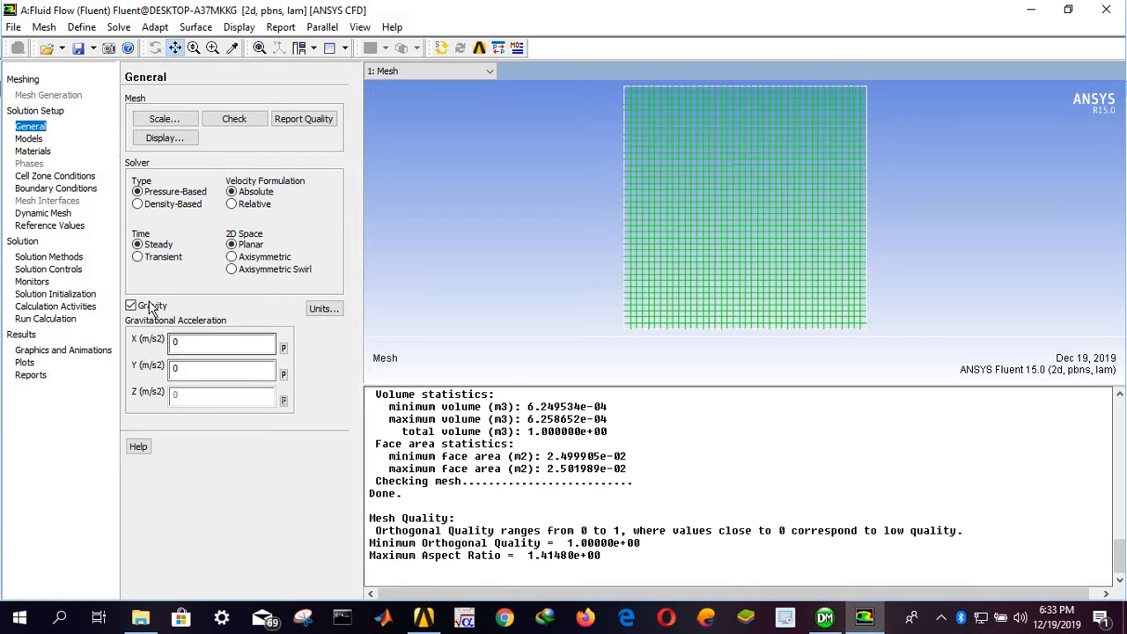
click(147, 312)
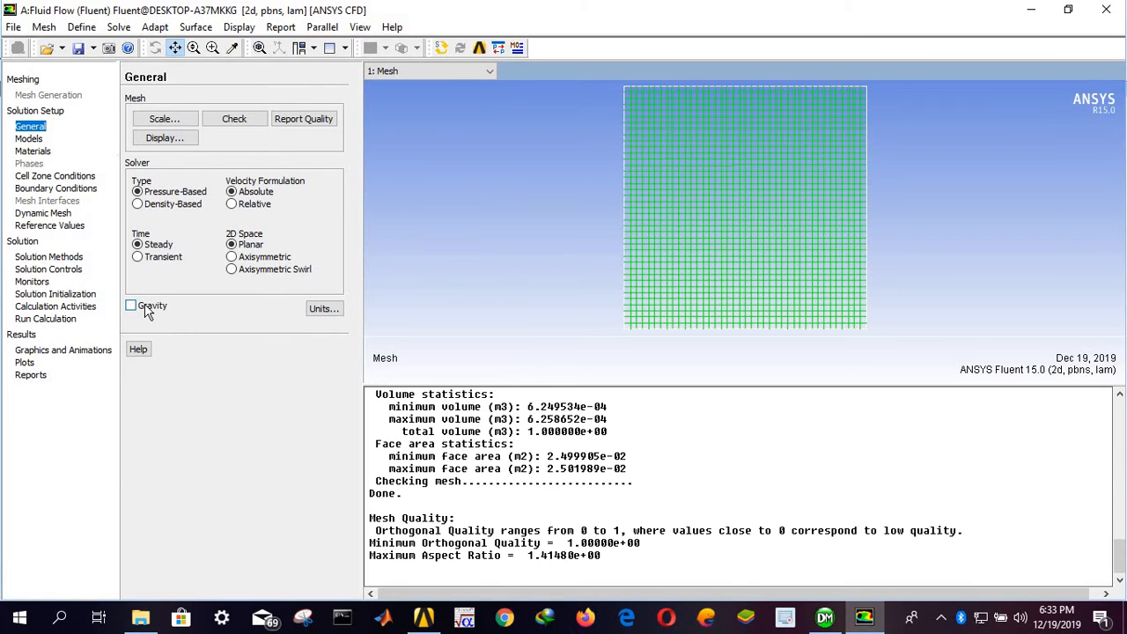
Enable the Energy Equation in the Energy model
click(38, 142)
double_click(156, 125)
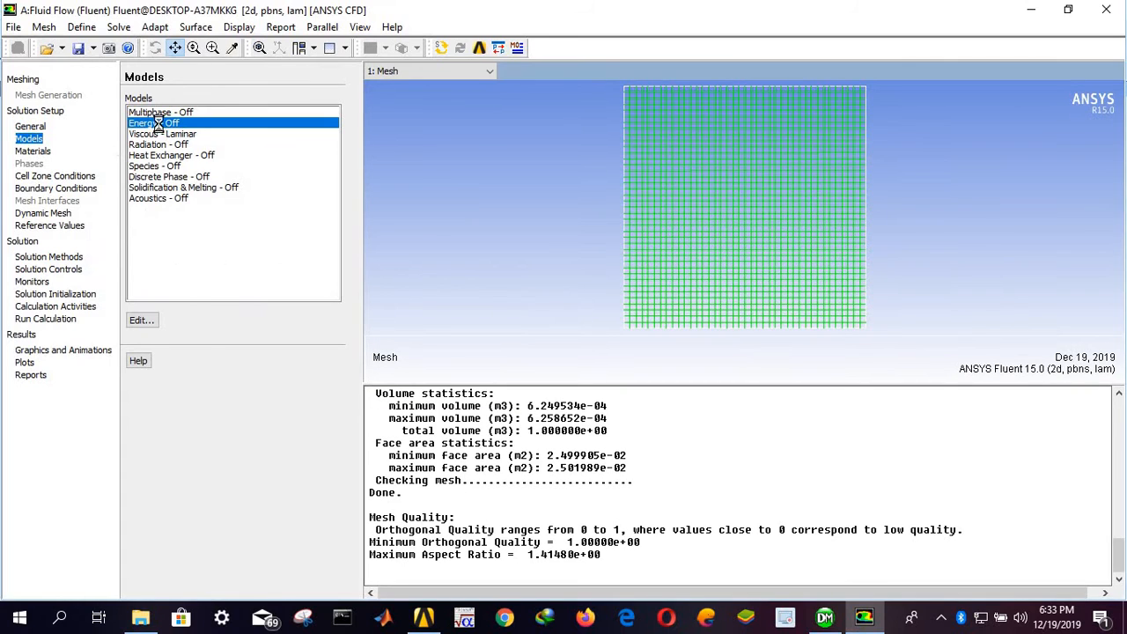
click(92, 321)
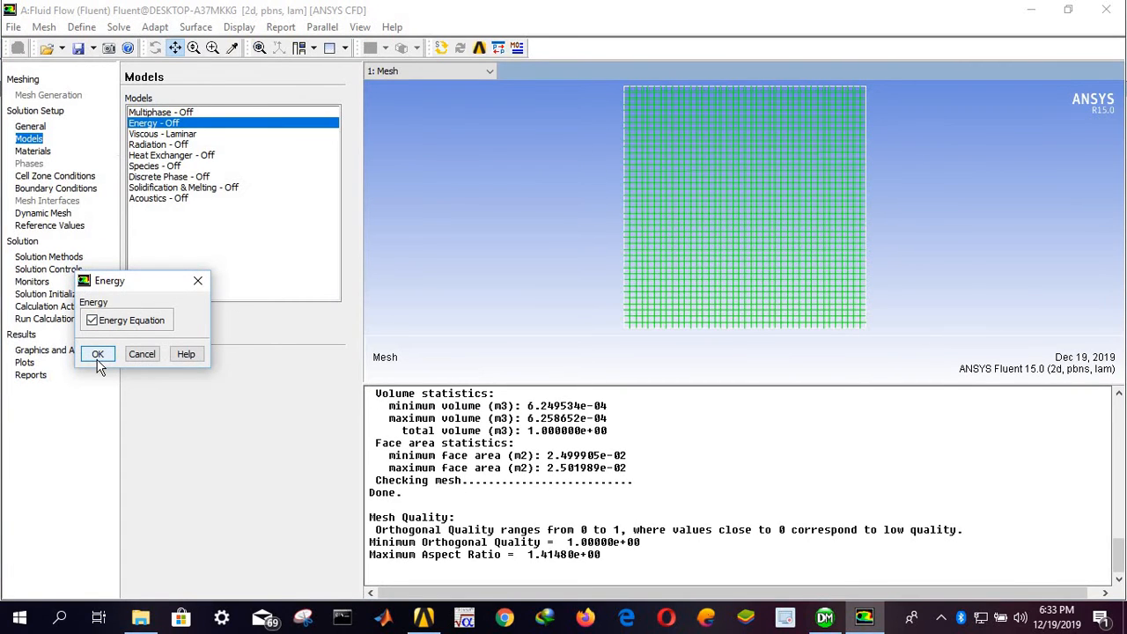
click(97, 355)
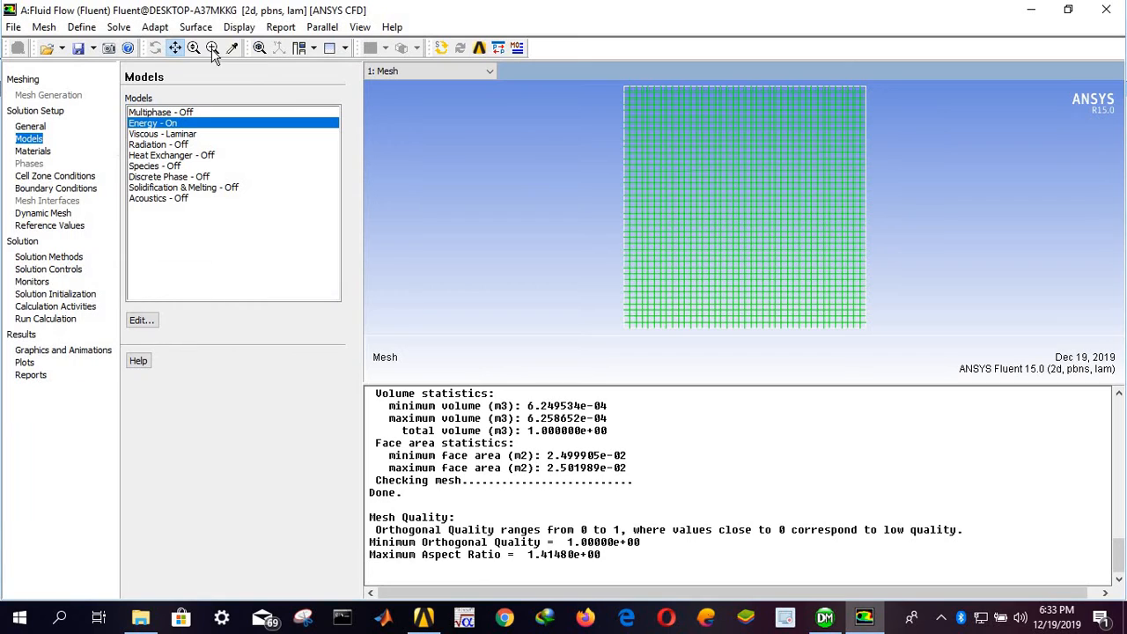
Add copper (cu) to the solid materials by copying it from the Fluent database
click(31, 151)
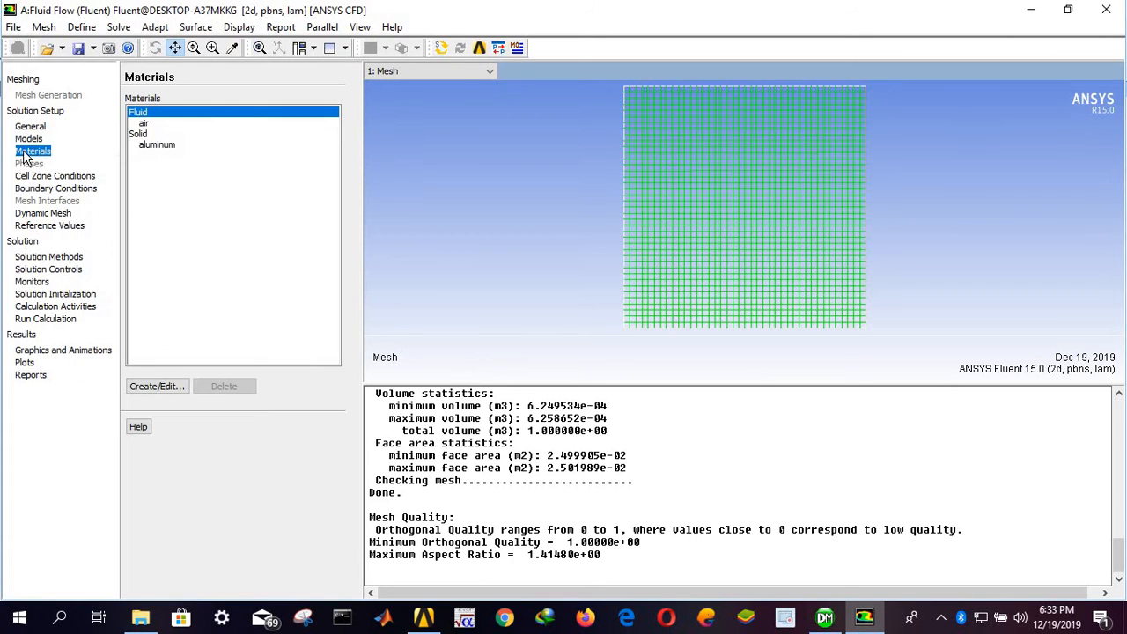
click(157, 148)
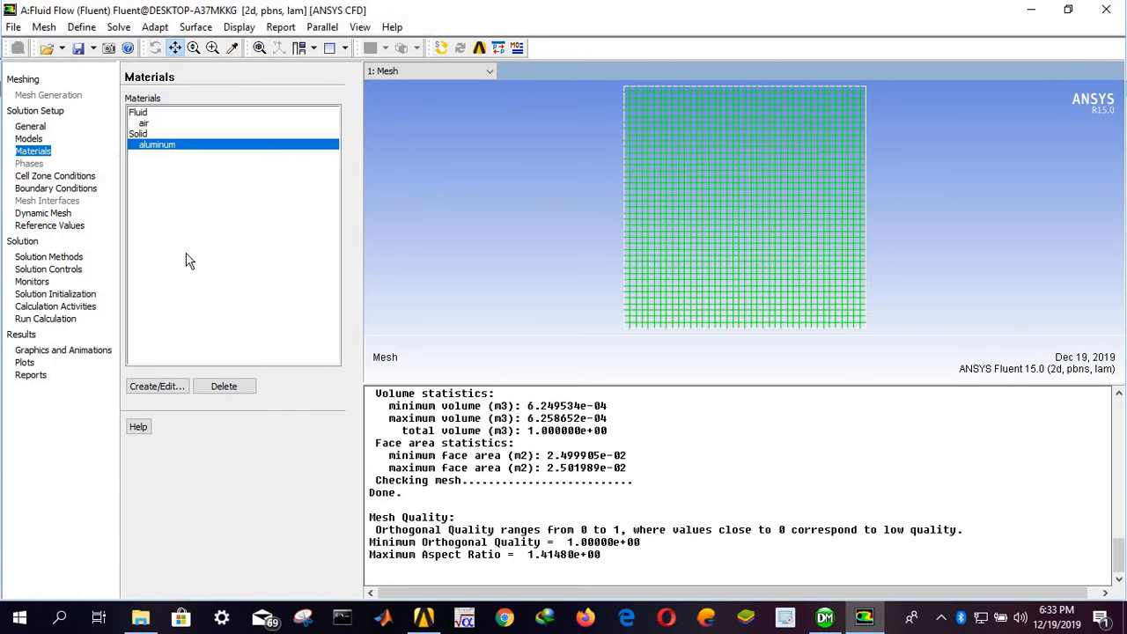
click(143, 385)
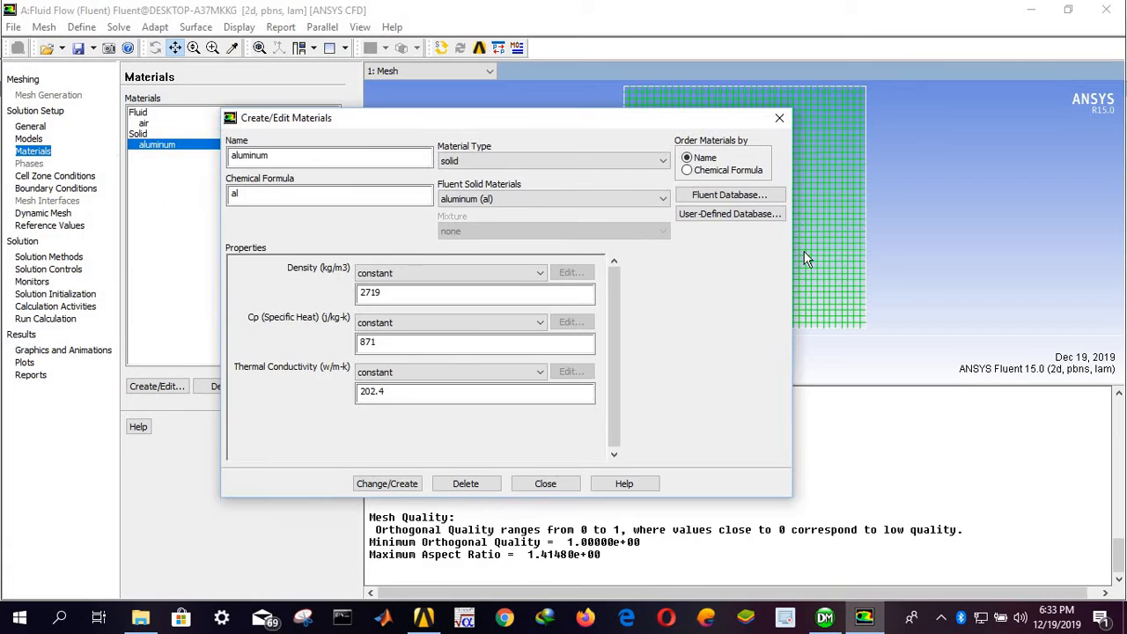
click(719, 194)
click(568, 212)
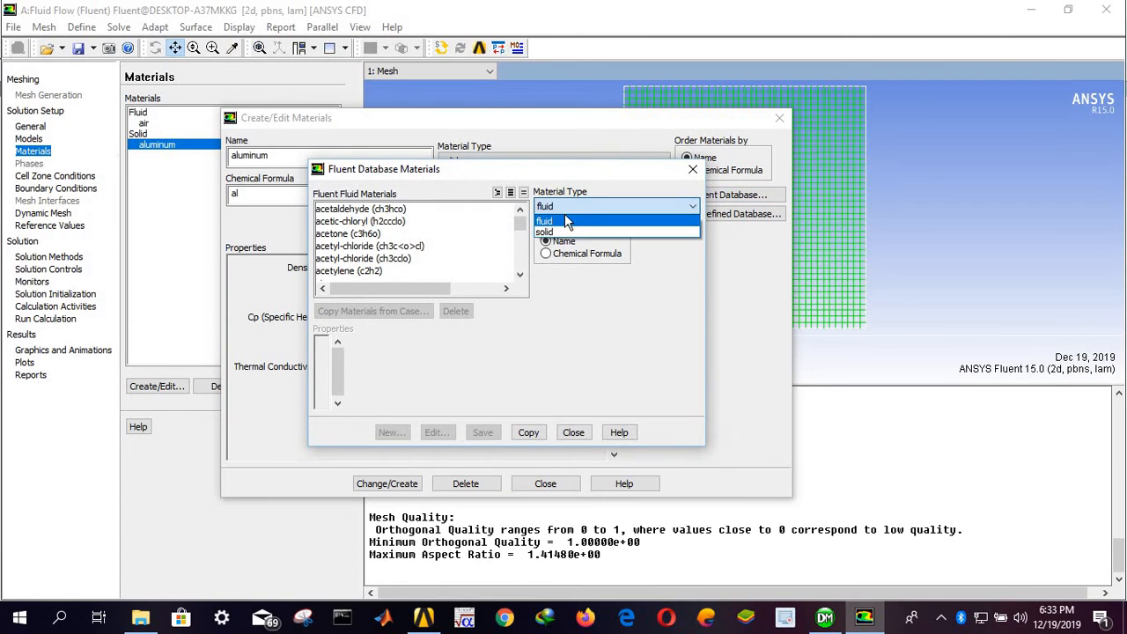
click(577, 232)
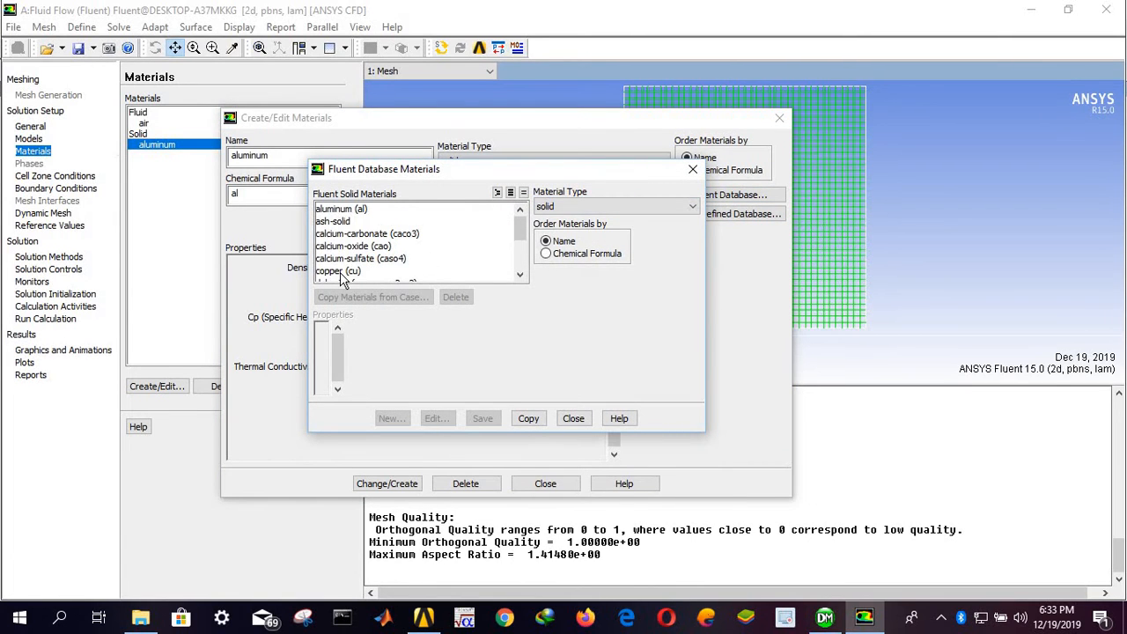
click(342, 272)
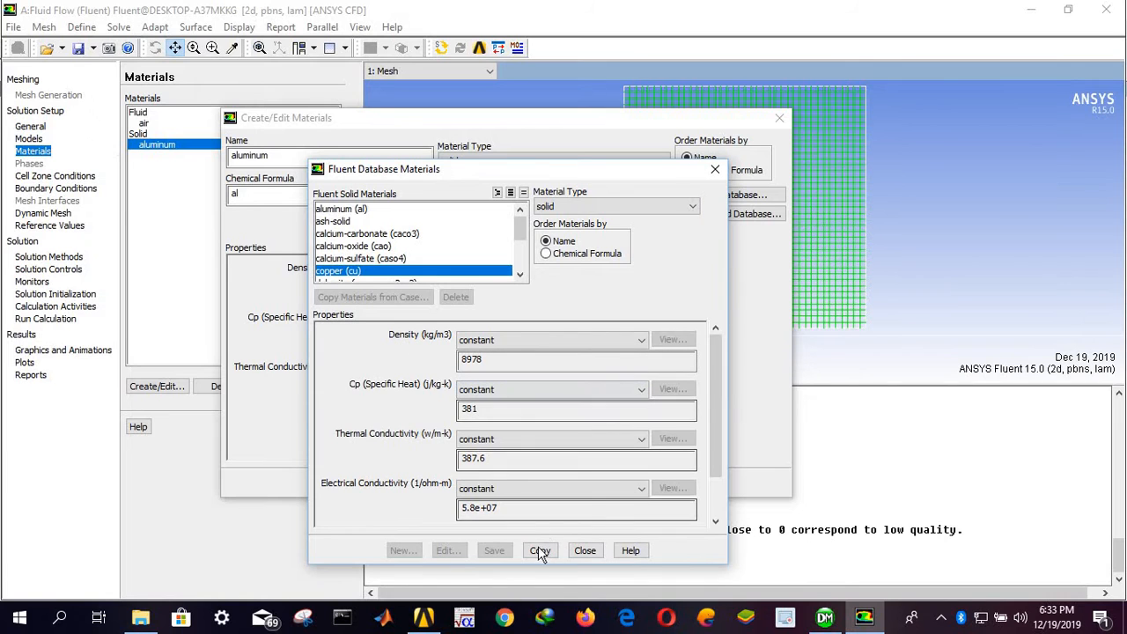
click(540, 551)
click(584, 550)
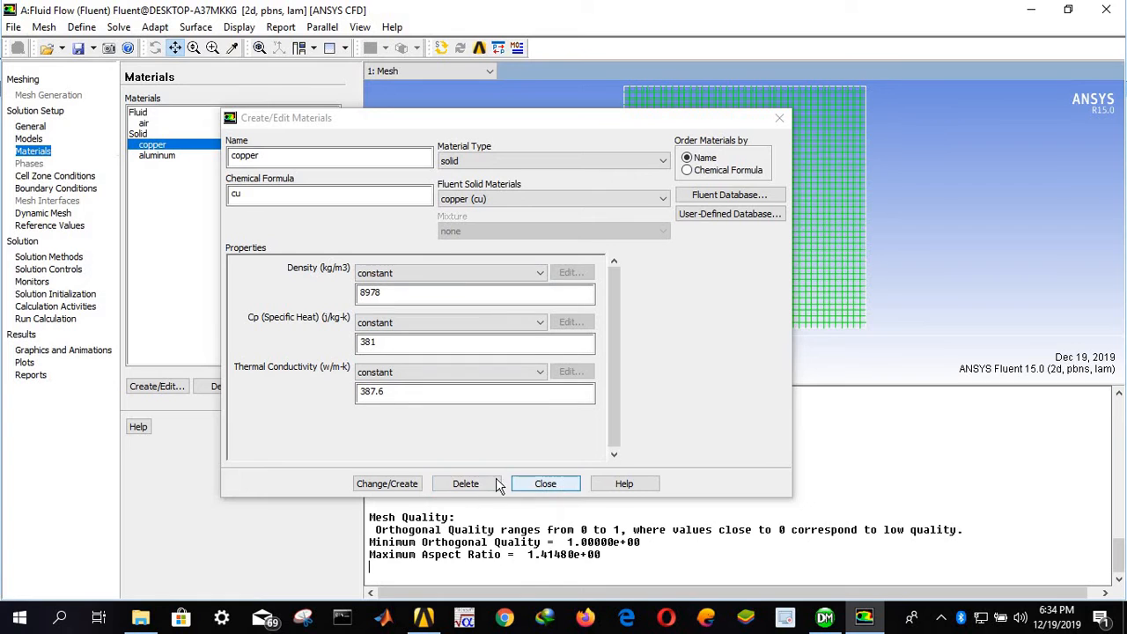
click(384, 487)
click(547, 485)
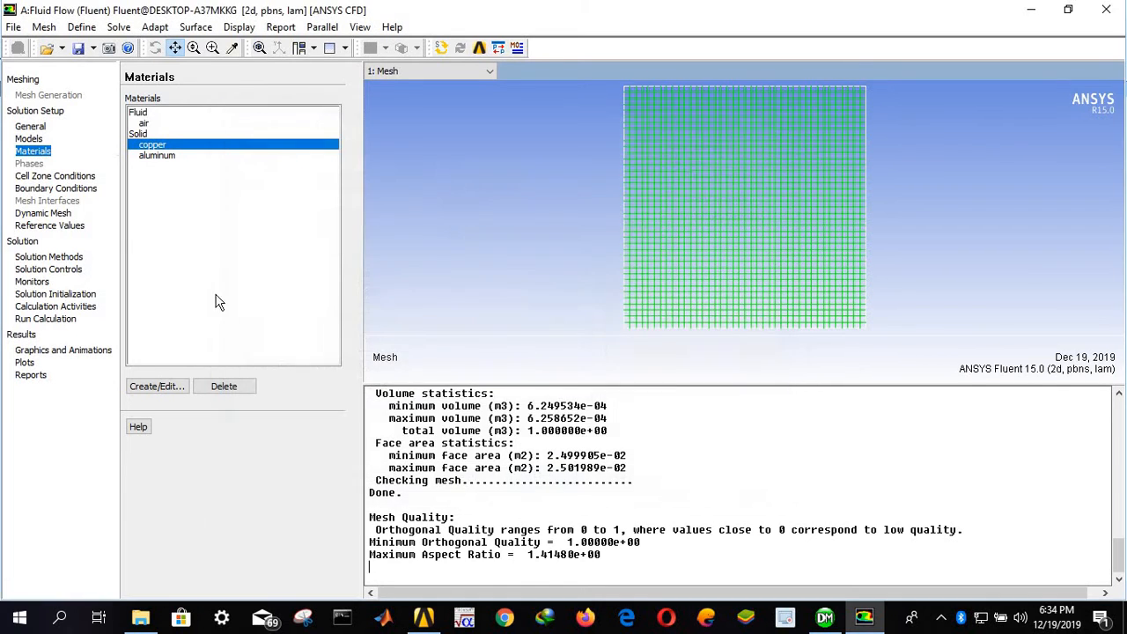
Try to delete aluminum from the solid materials
click(162, 156)
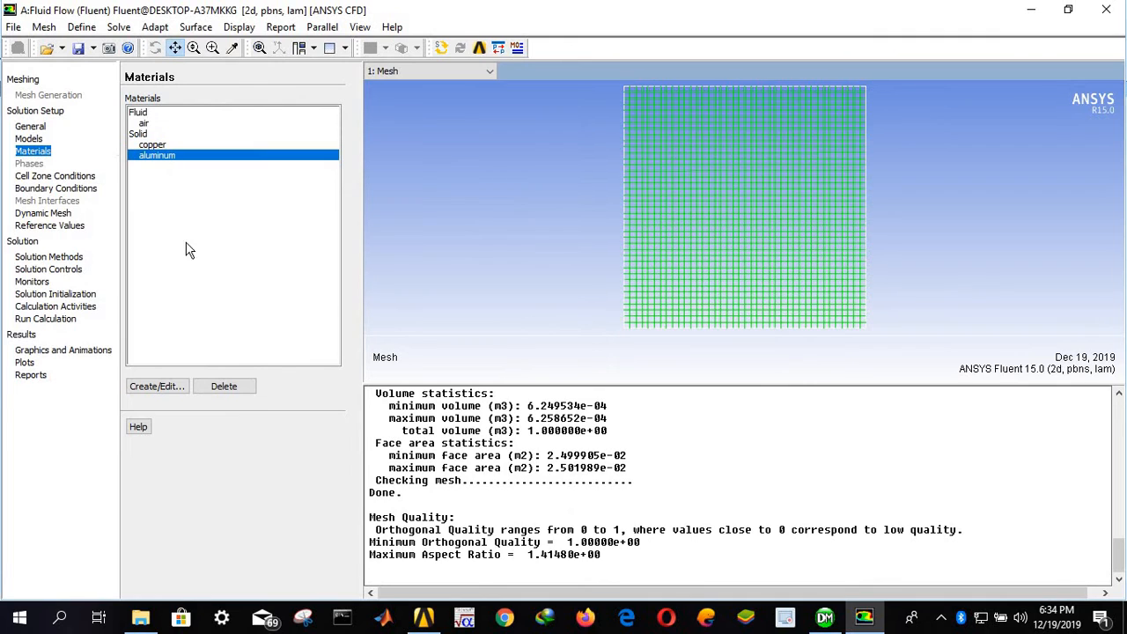
click(215, 387)
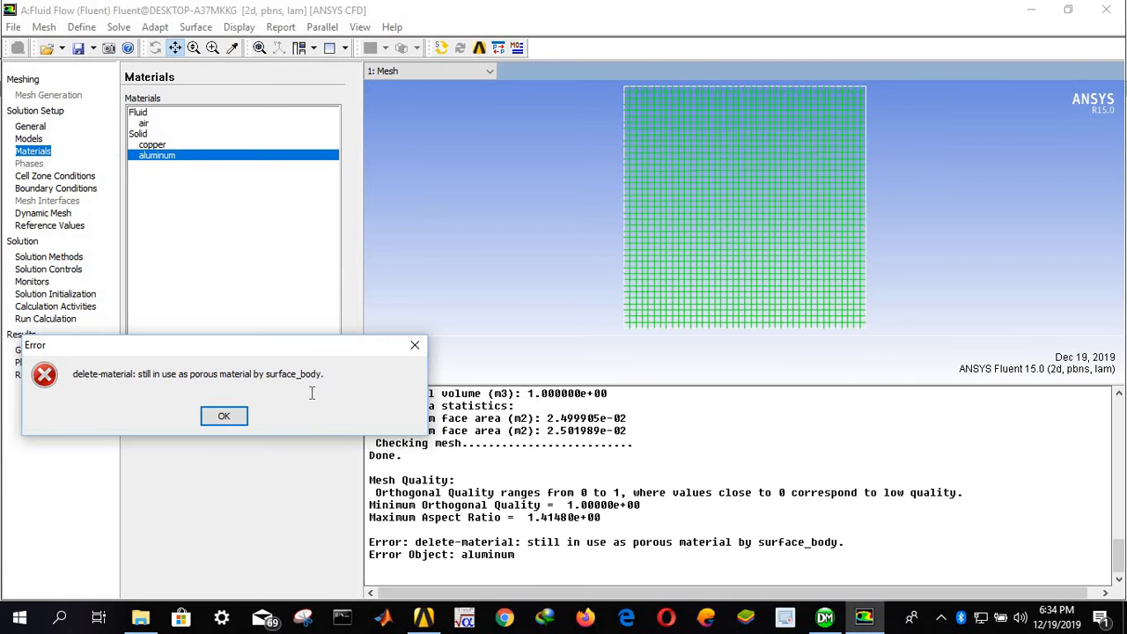
click(223, 418)
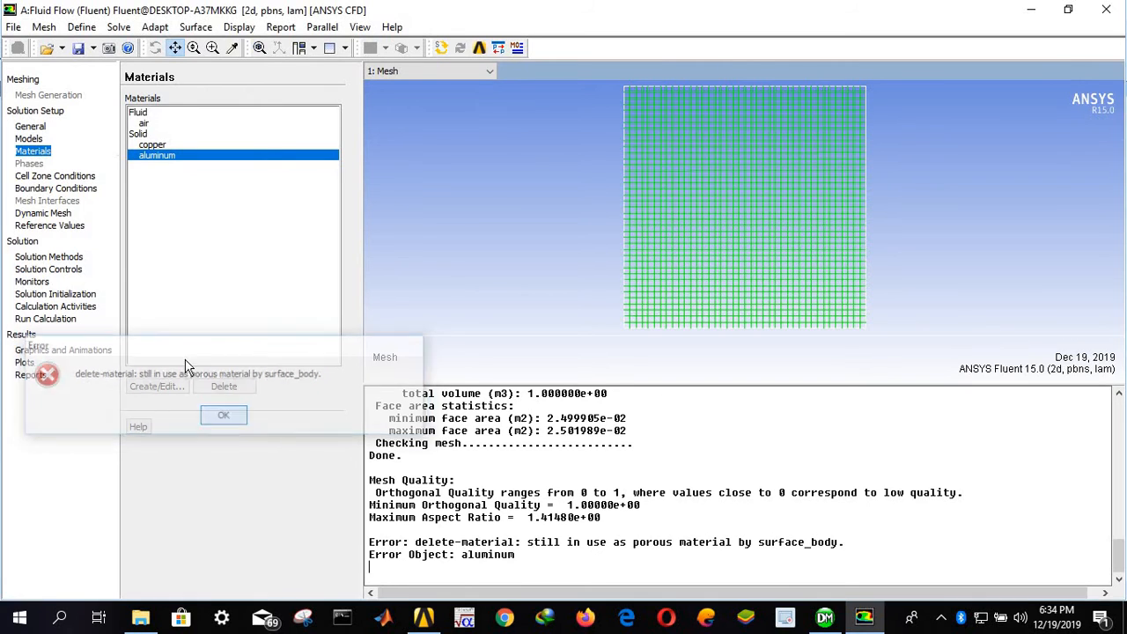
Change the surface_body cell zone to the solid type and assign copper as its material
click(47, 176)
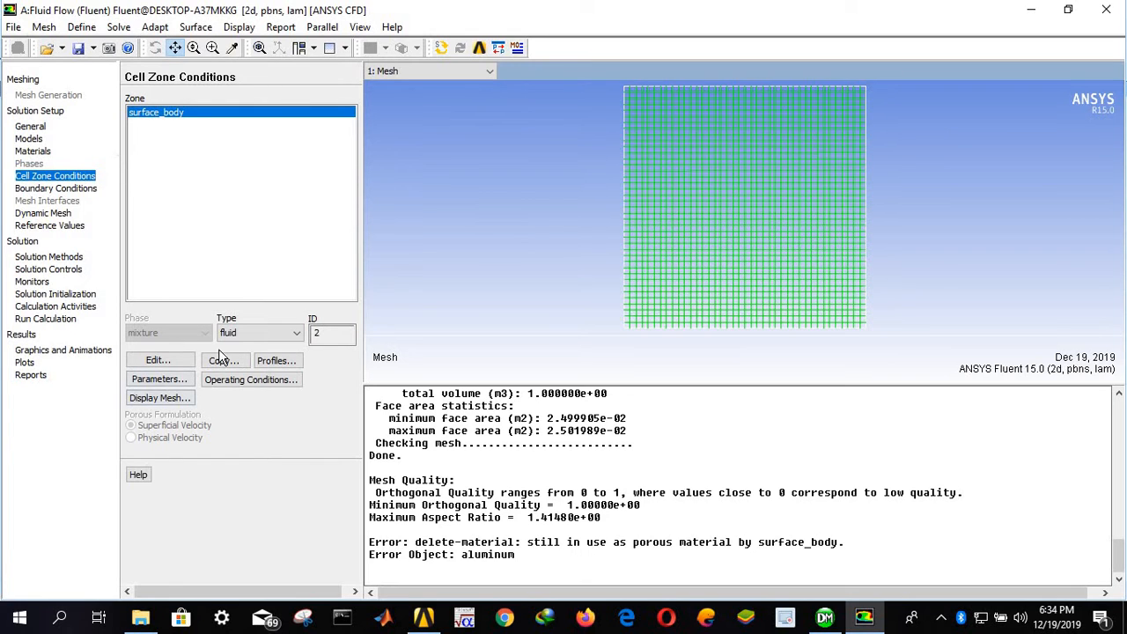
click(256, 333)
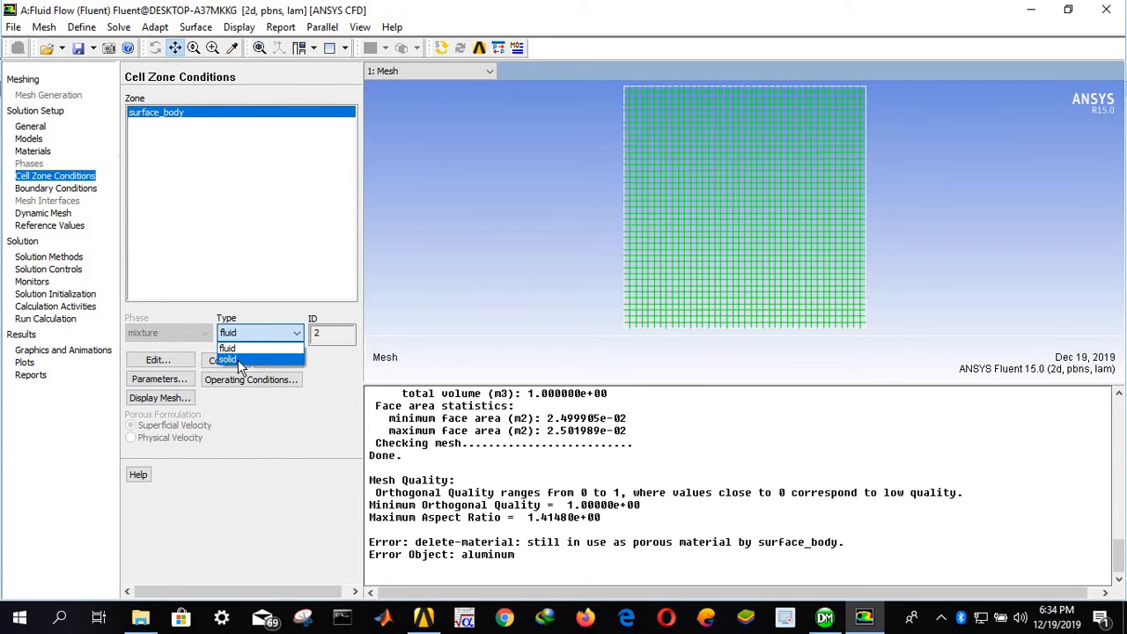
click(236, 360)
click(231, 364)
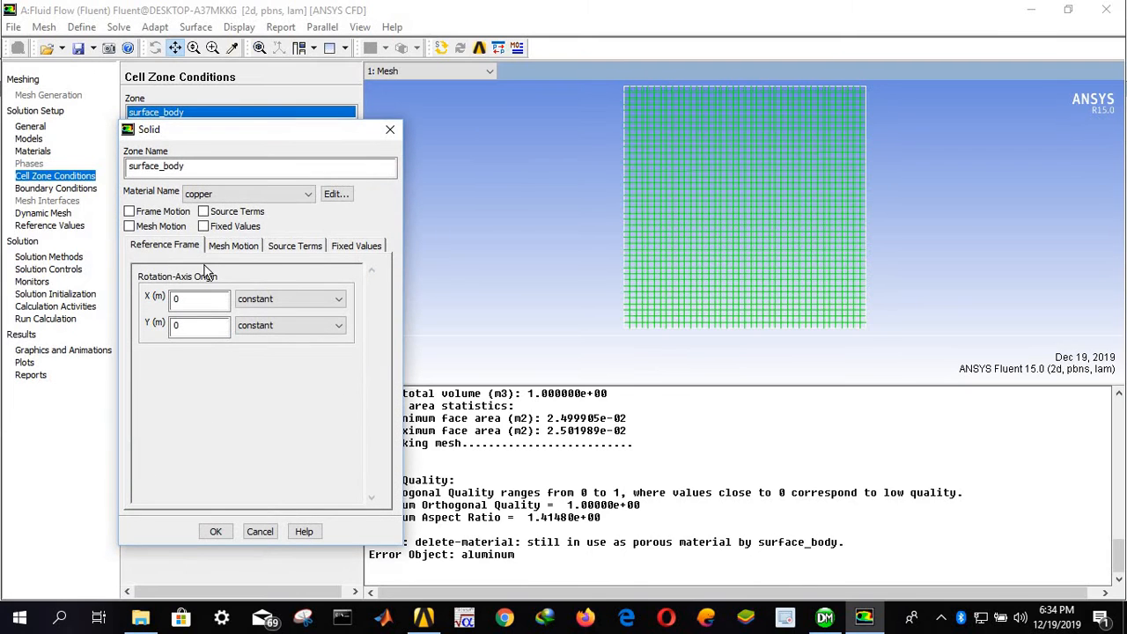
drag(190, 130, 222, 81)
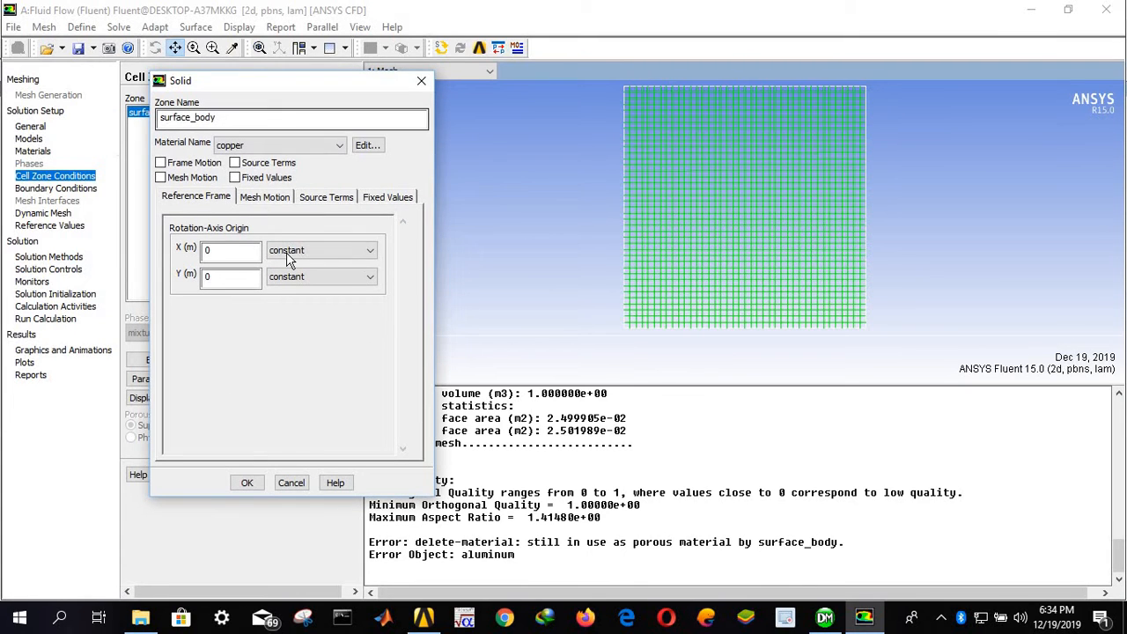
click(296, 145)
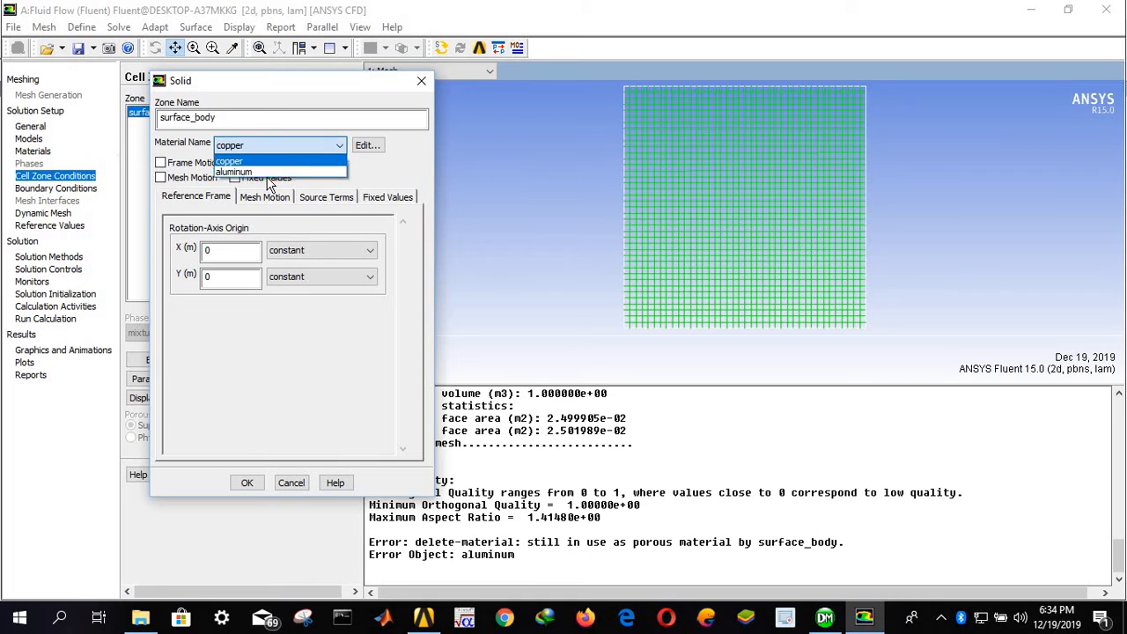
click(249, 163)
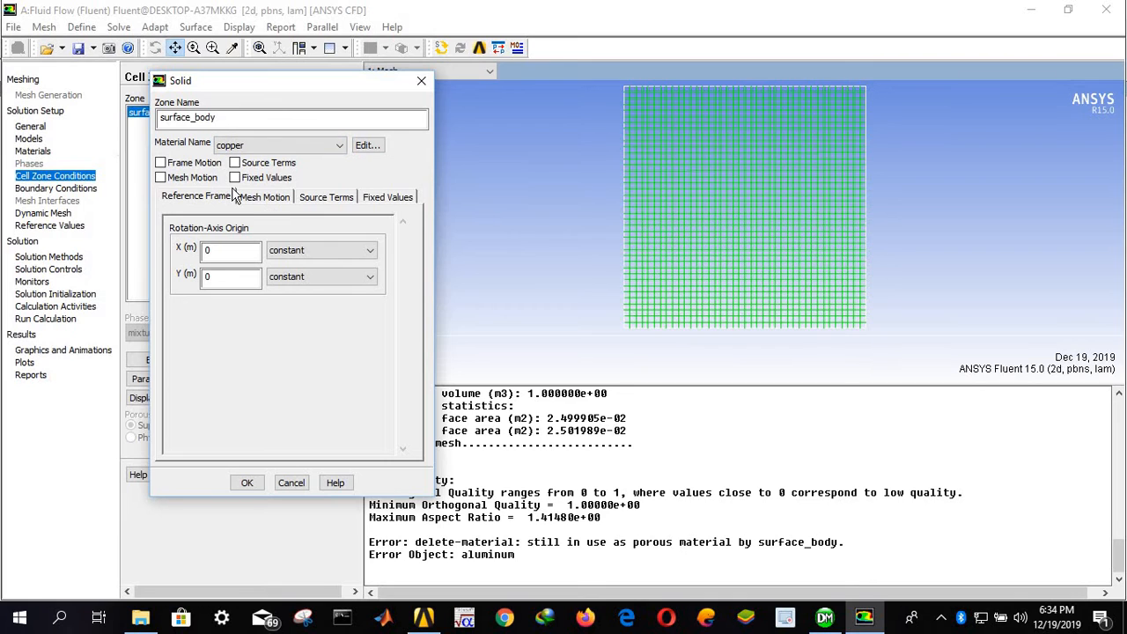
click(244, 483)
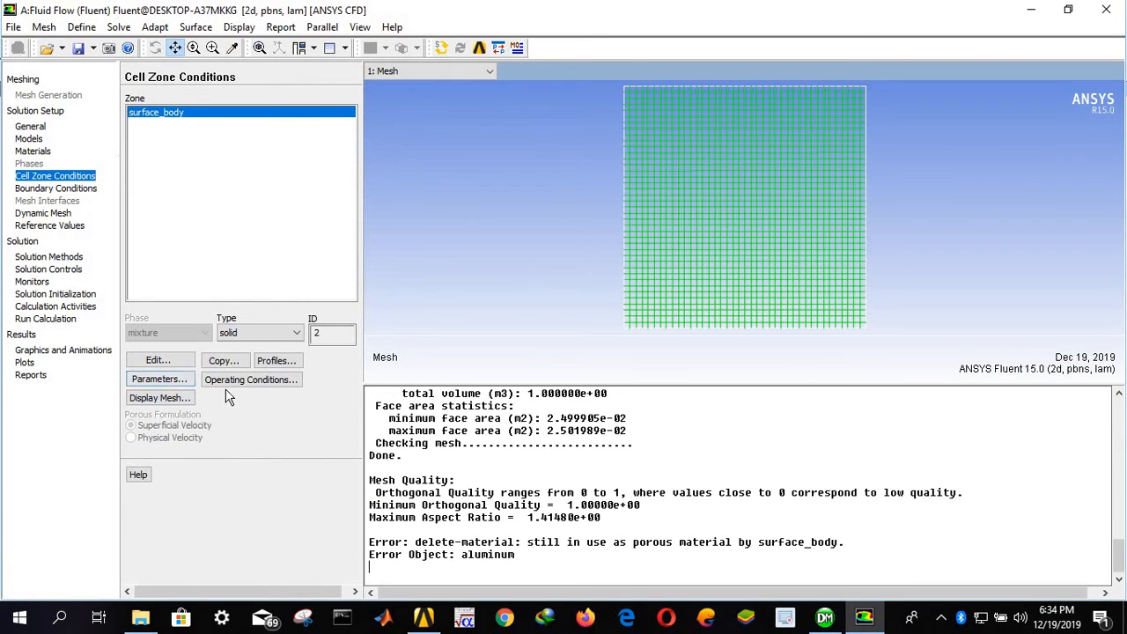
Give the bw wall boundary a fixed temperature of 330 K and set its material to copper
click(52, 188)
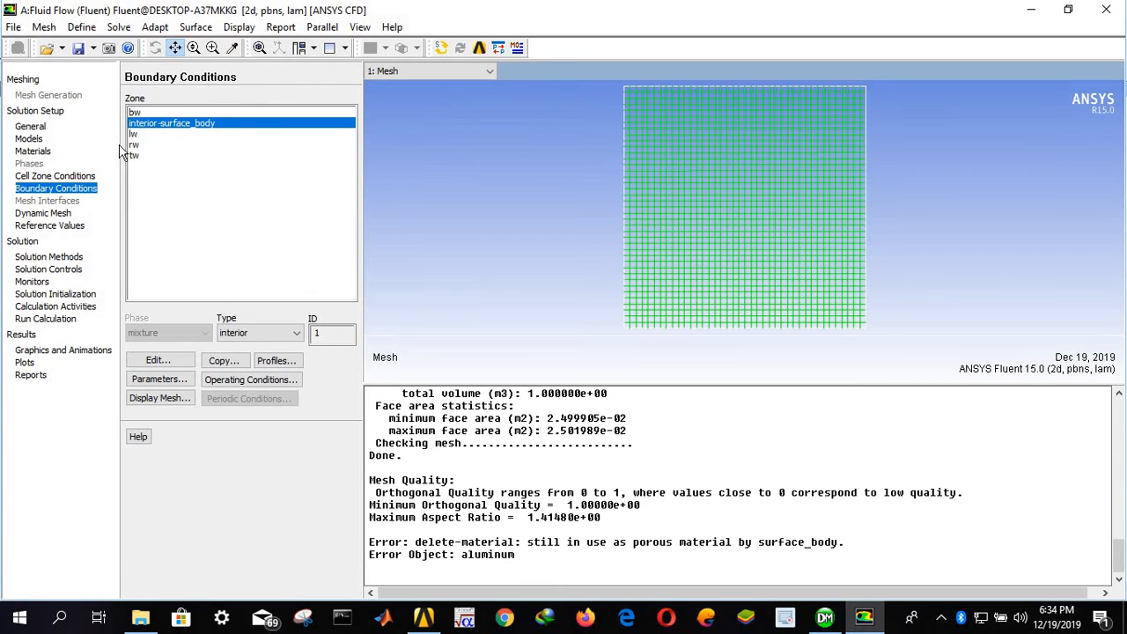
click(140, 113)
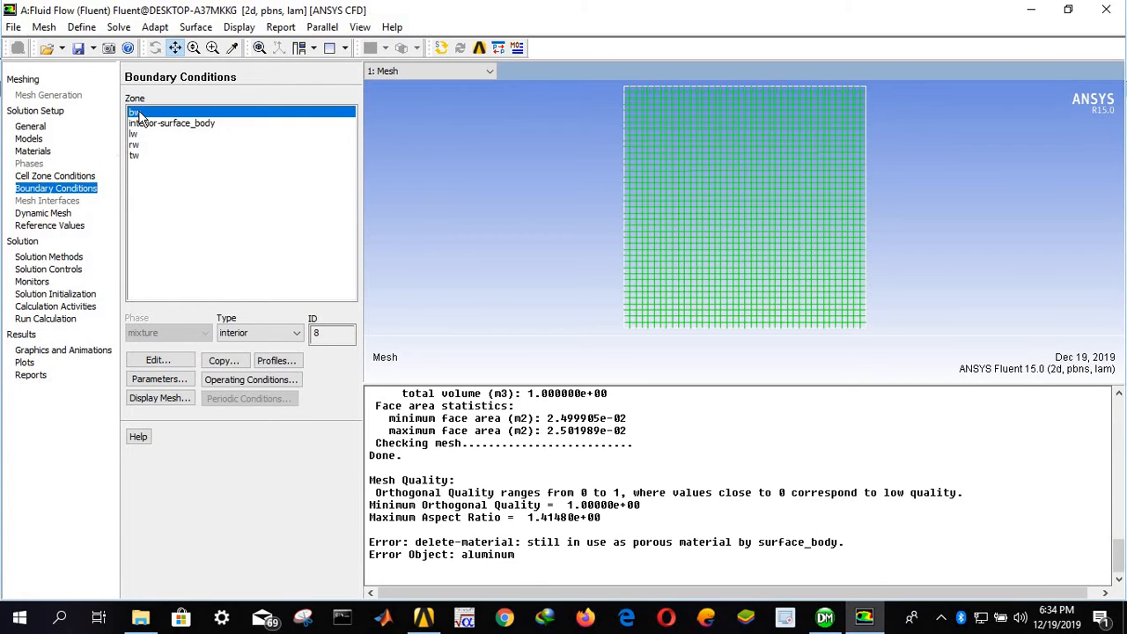
click(141, 366)
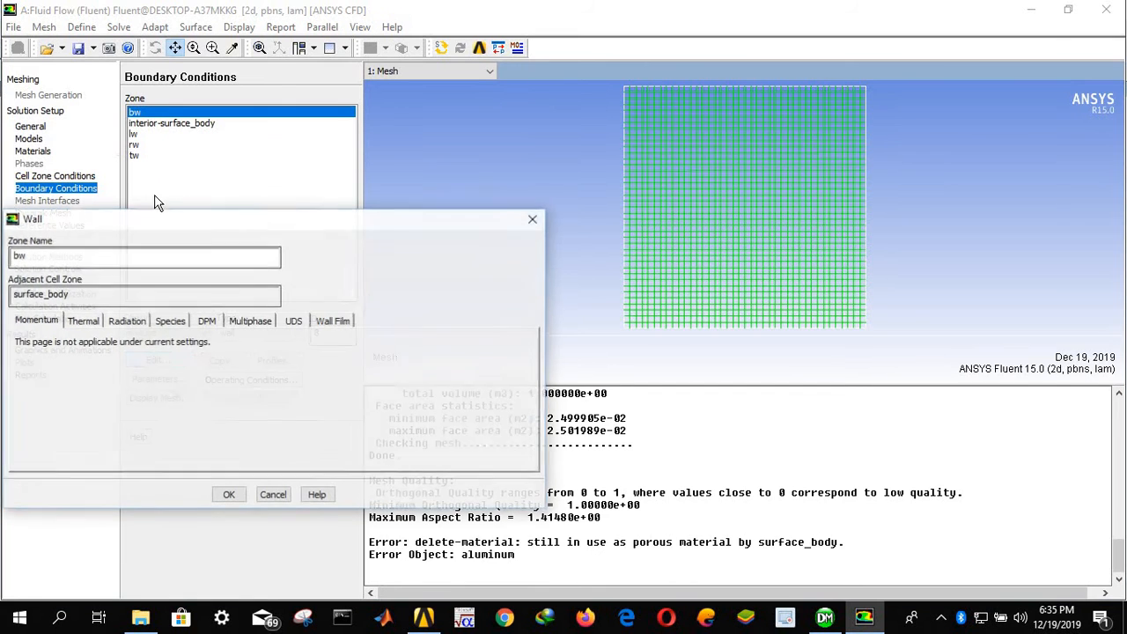
click(82, 321)
drag(166, 221, 349, 16)
click(231, 168)
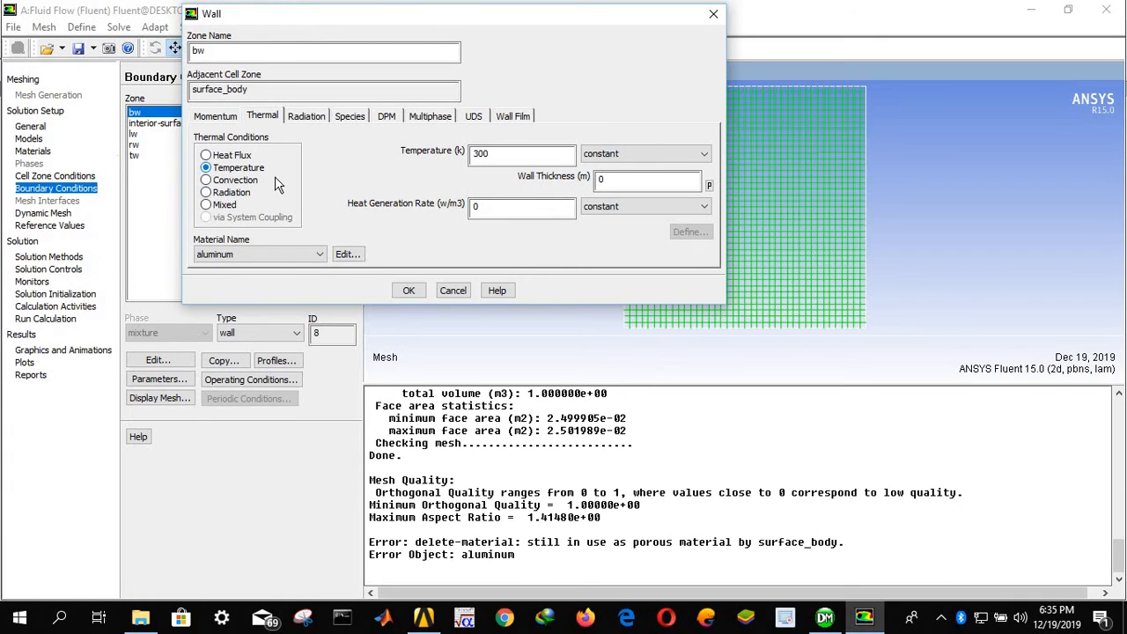
click(490, 154)
double_click(480, 155)
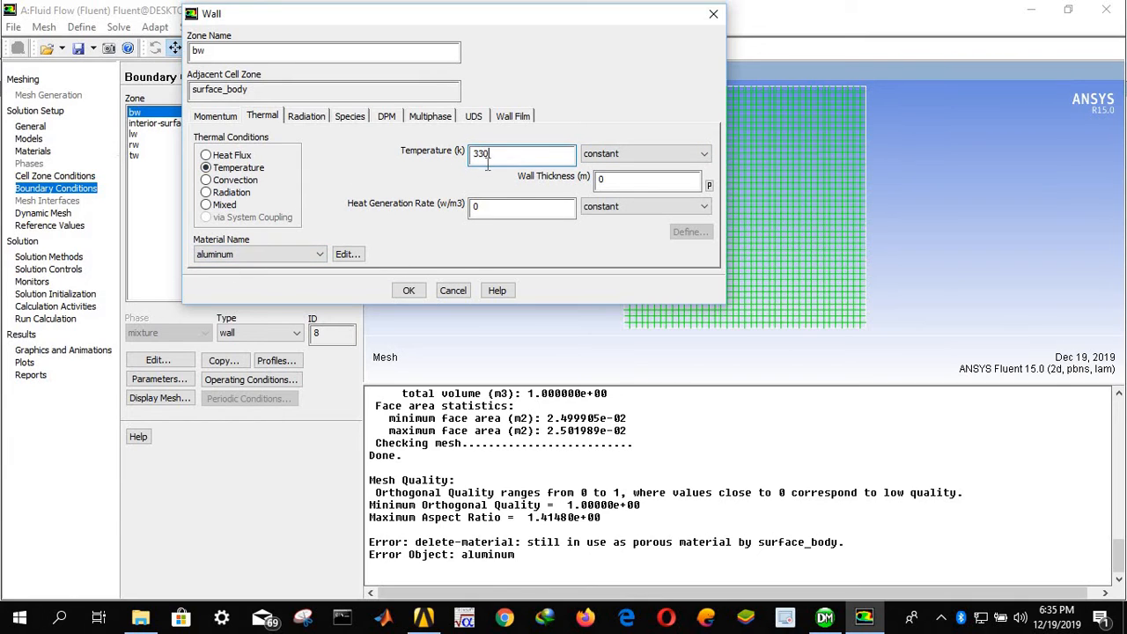
click(277, 254)
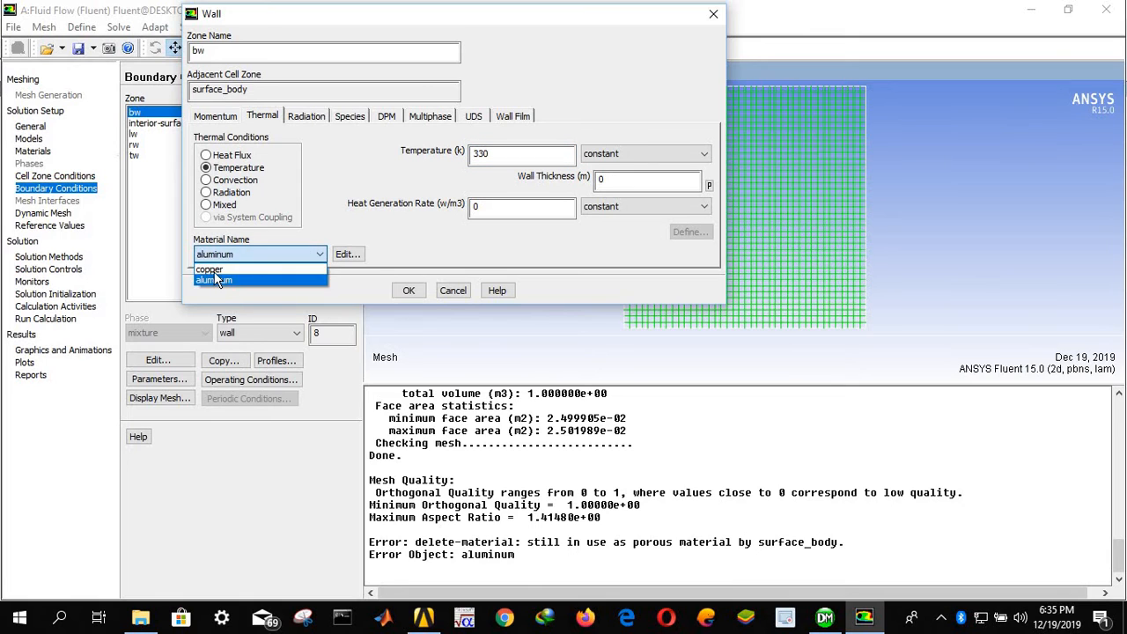
click(227, 269)
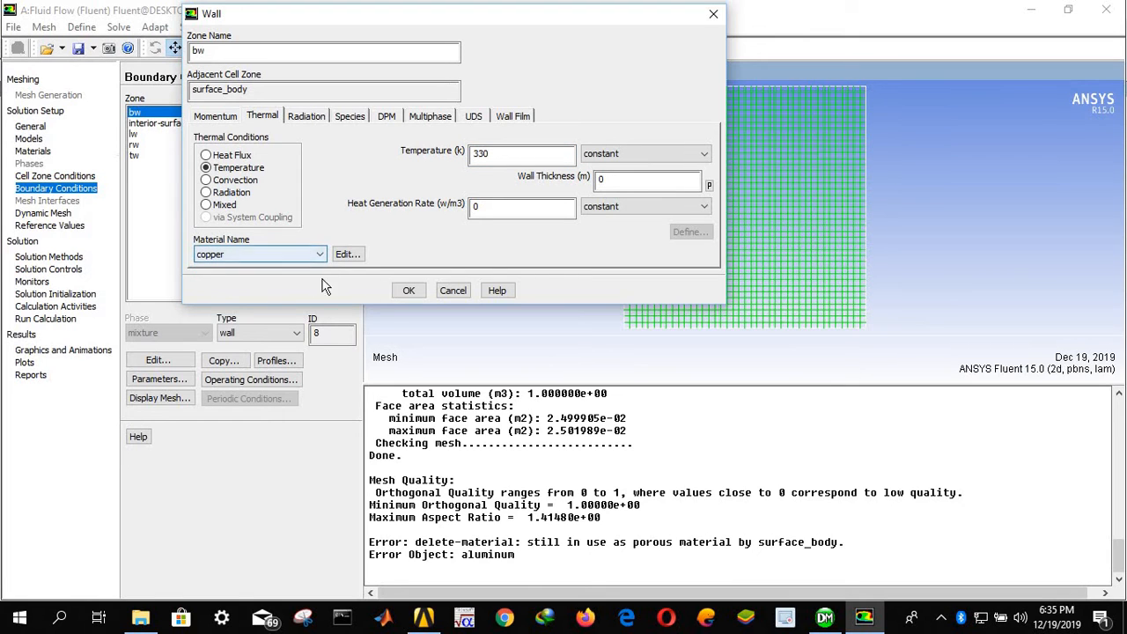
click(409, 290)
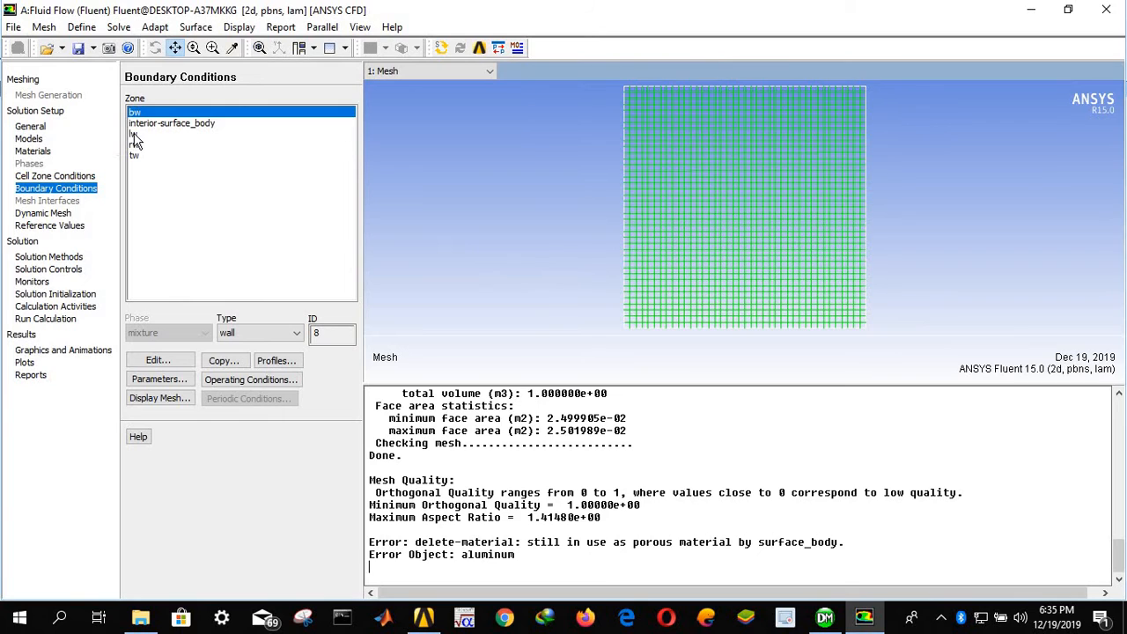
Review the boundary settings of the interior-surface_body zone
click(161, 123)
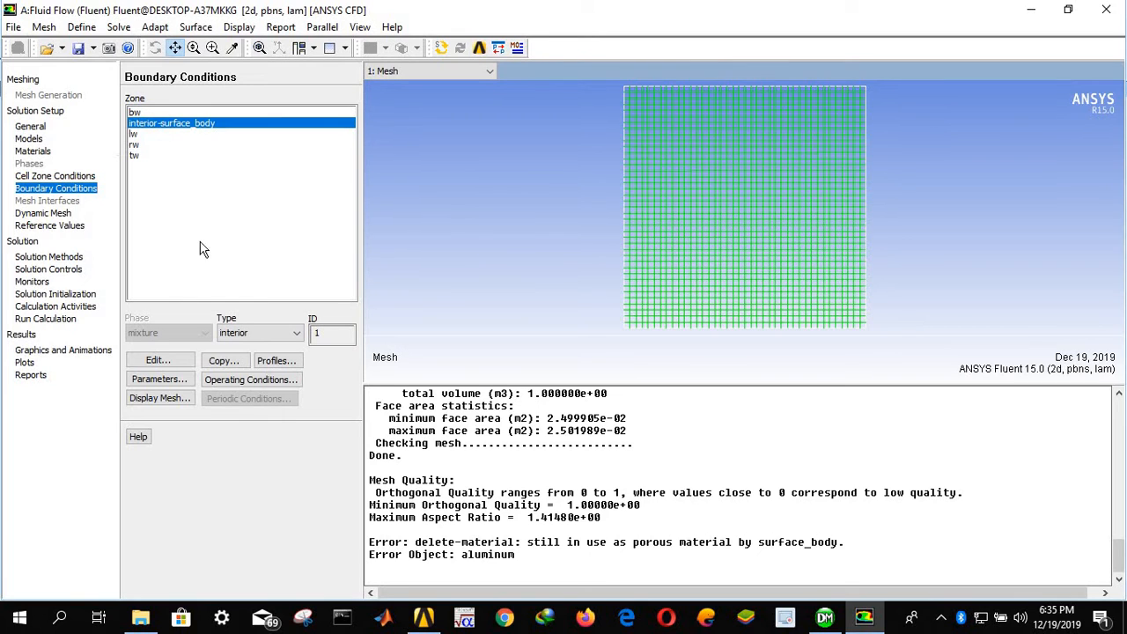
click(162, 361)
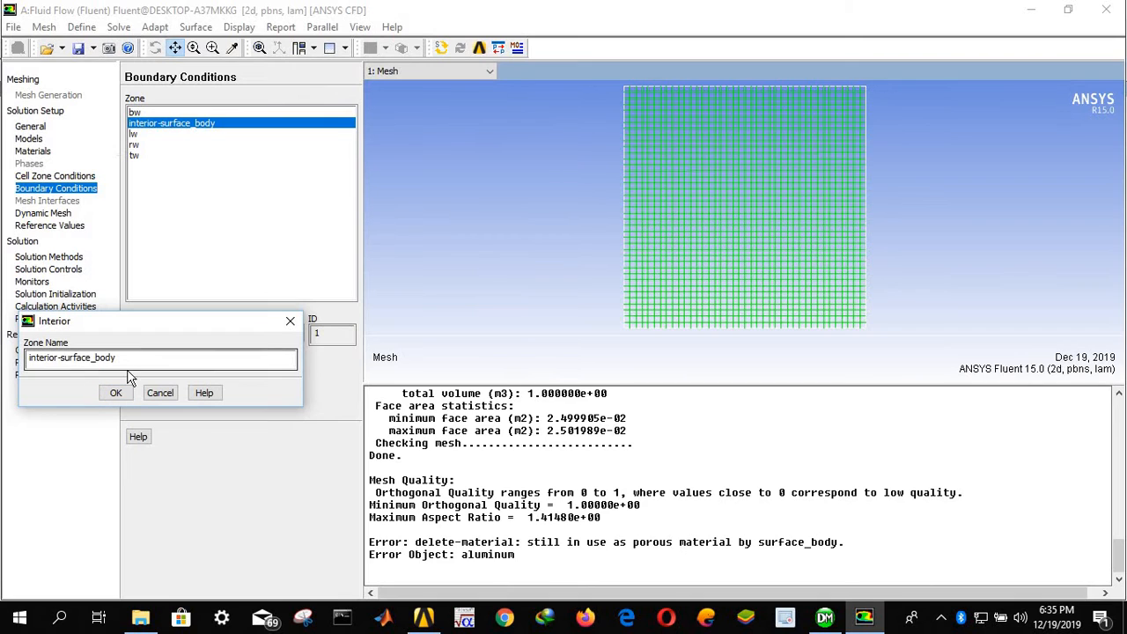
click(117, 393)
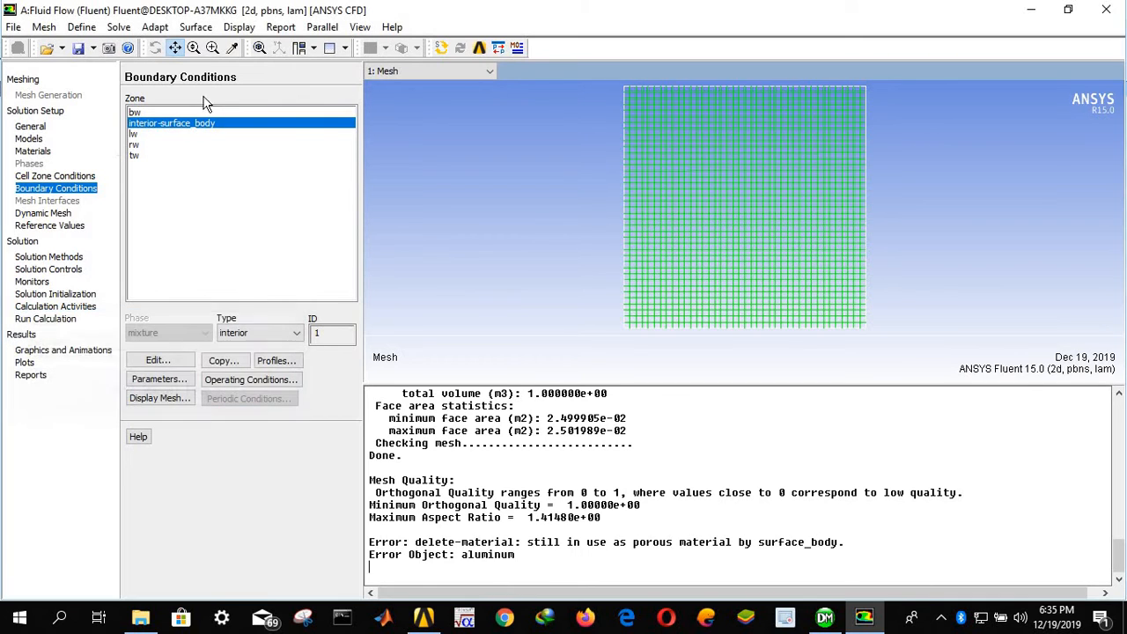
Set copper as the material in the thermal conditions of the lw wall boundary
click(144, 133)
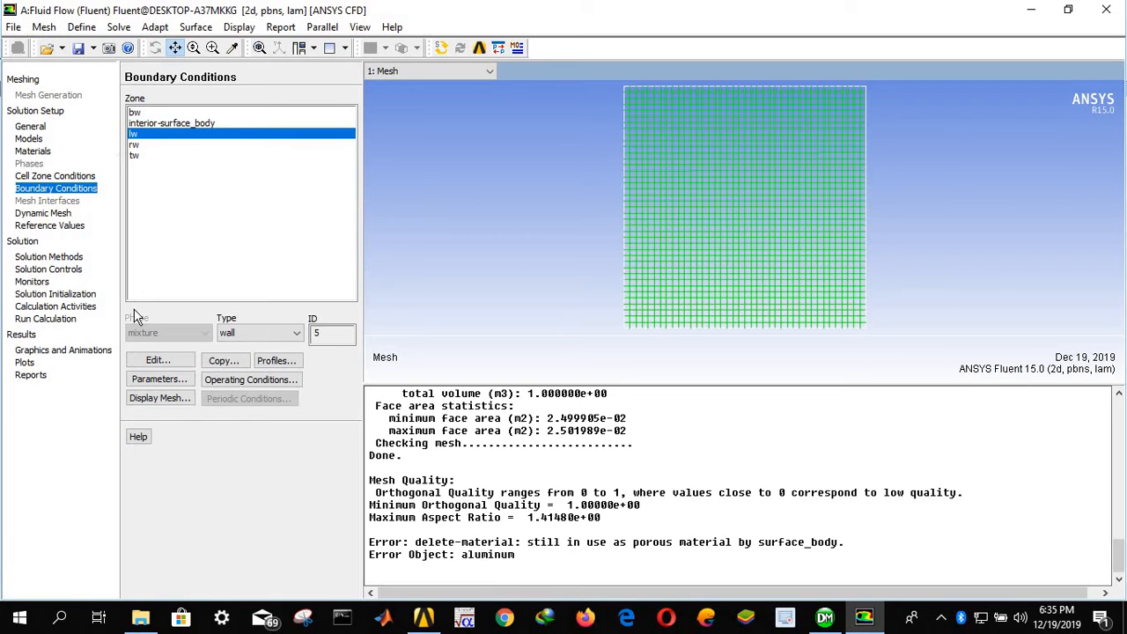
click(156, 359)
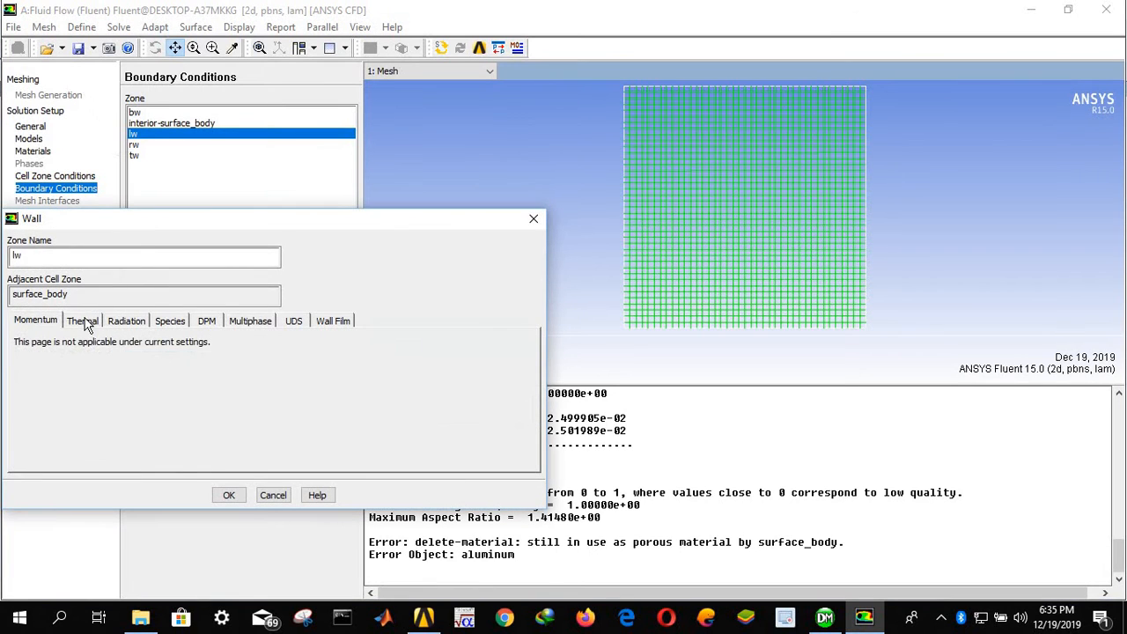
click(84, 322)
drag(171, 221, 371, 74)
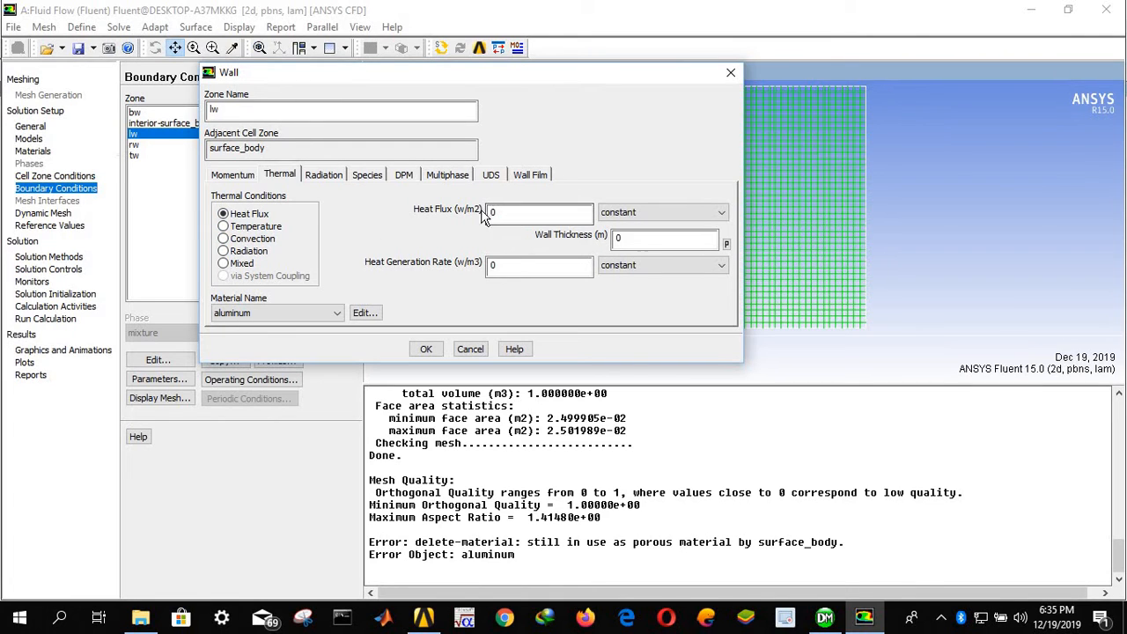
click(336, 313)
click(265, 323)
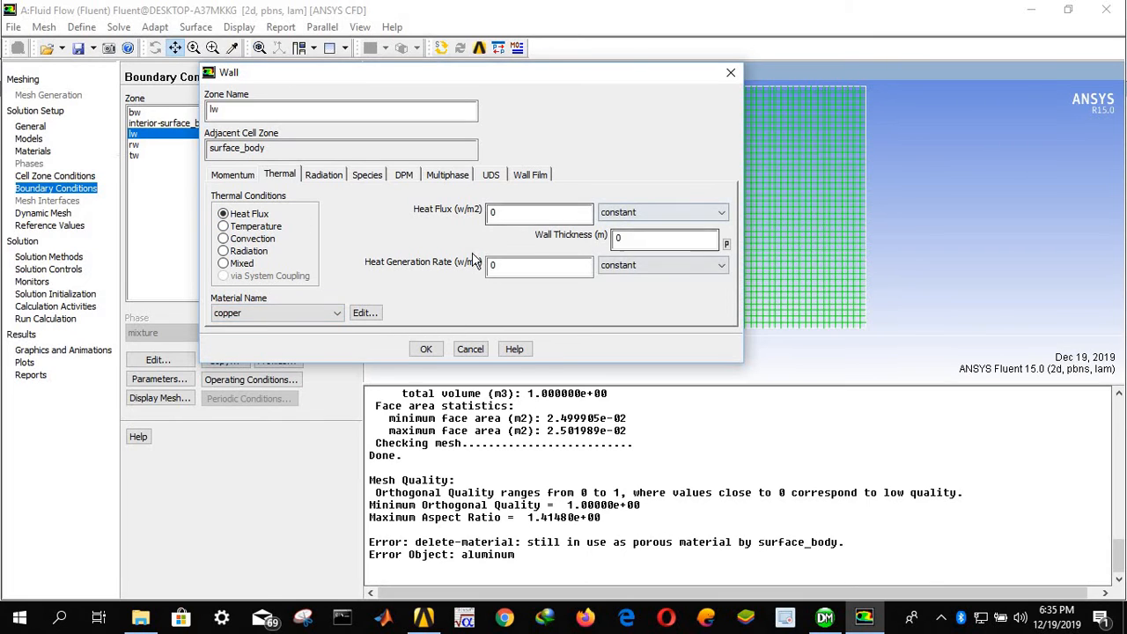
click(428, 350)
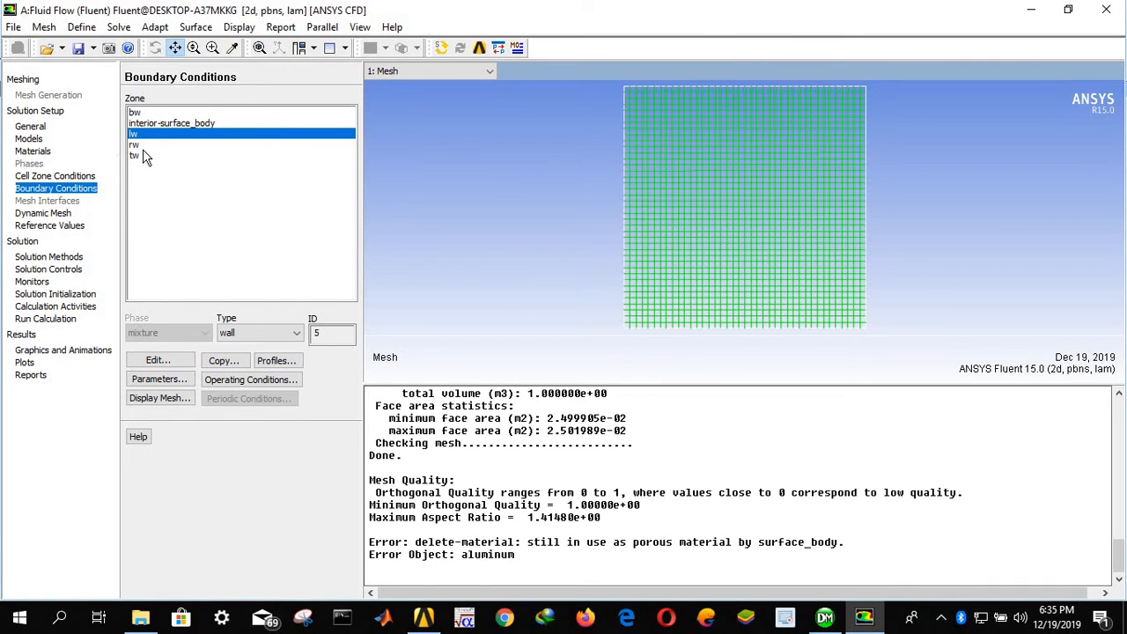
Give the rw wall boundary a fixed temperature of 400 K and set its material to copper
click(143, 143)
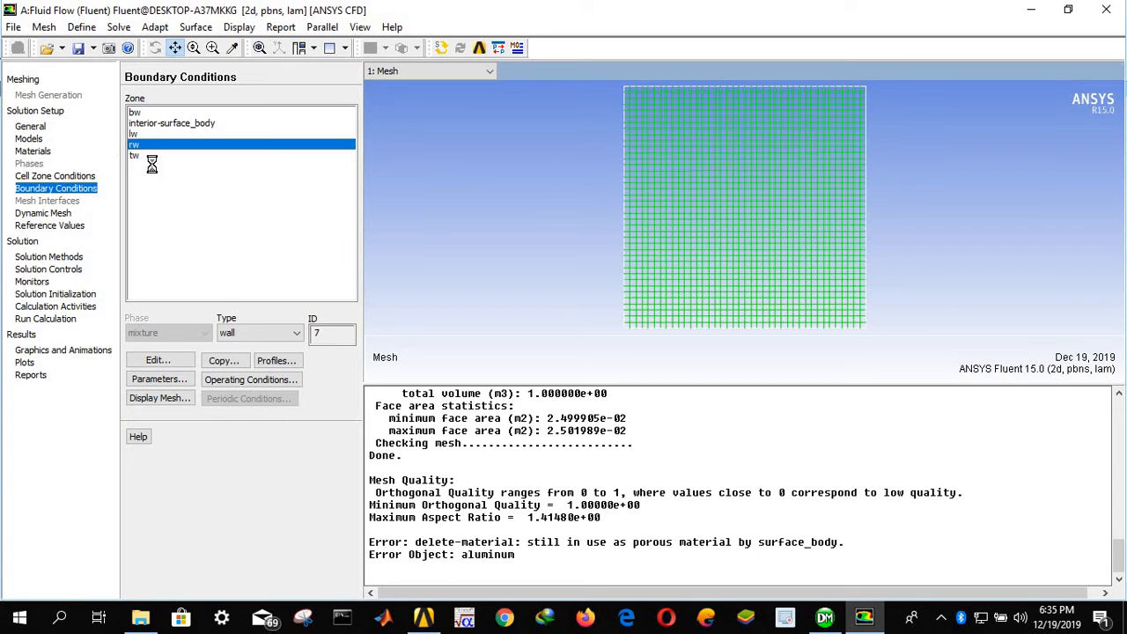
click(179, 359)
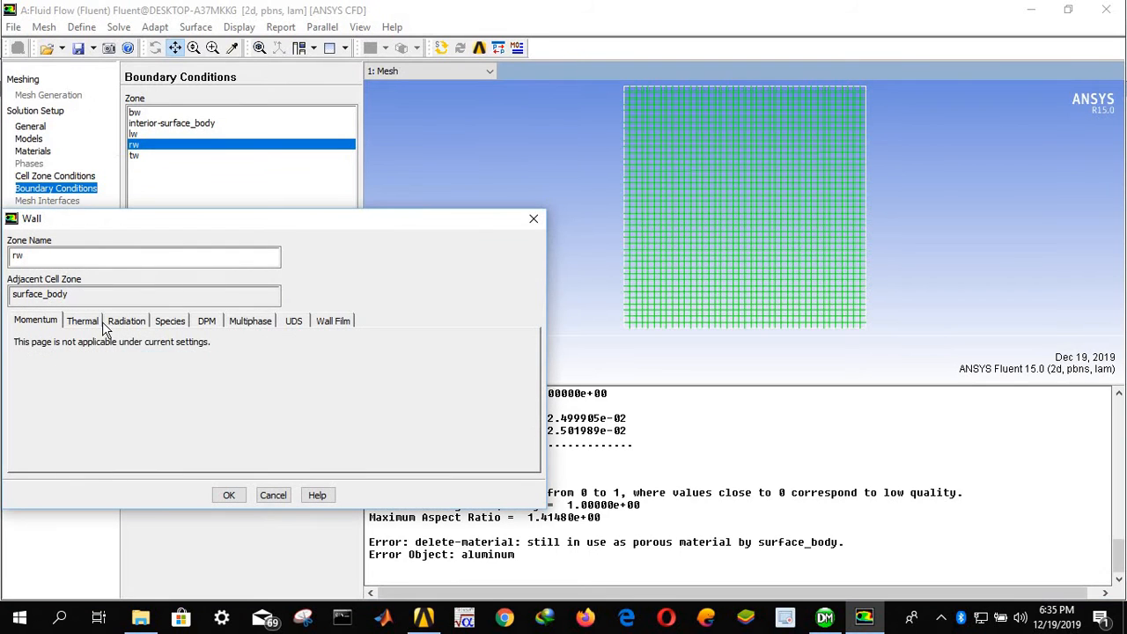
click(95, 324)
drag(107, 219, 416, 51)
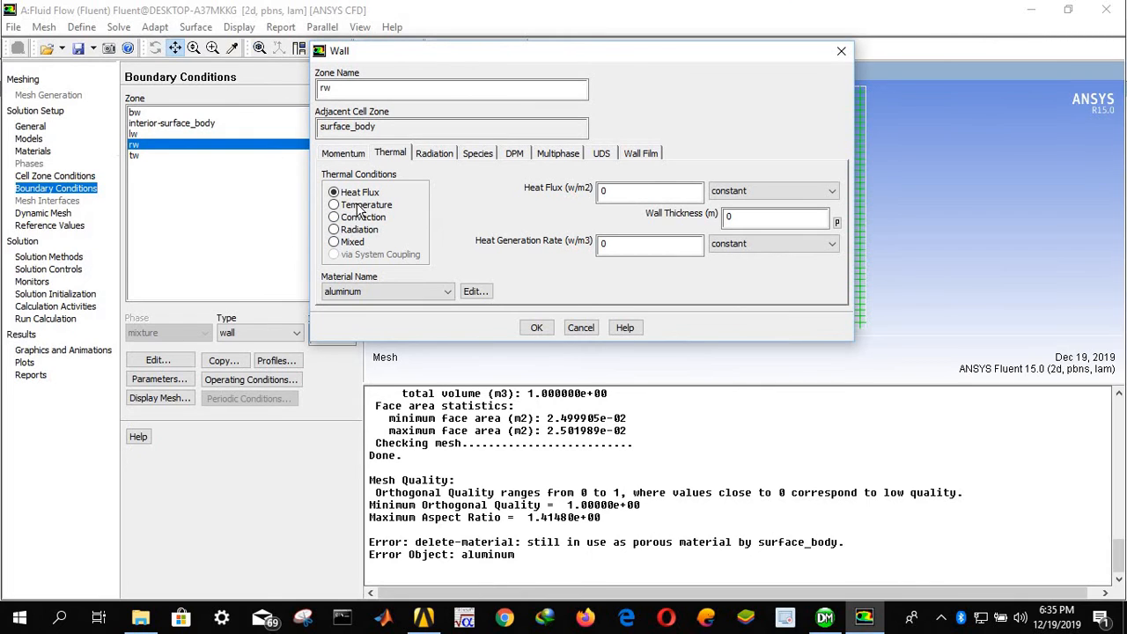
click(359, 208)
double_click(609, 186)
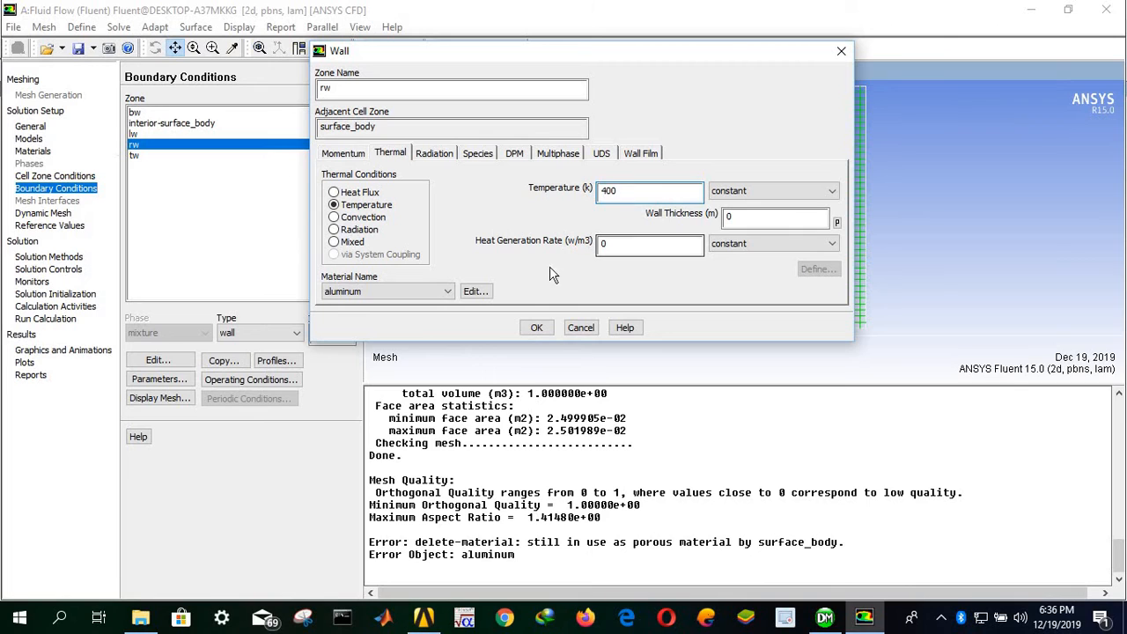
click(388, 291)
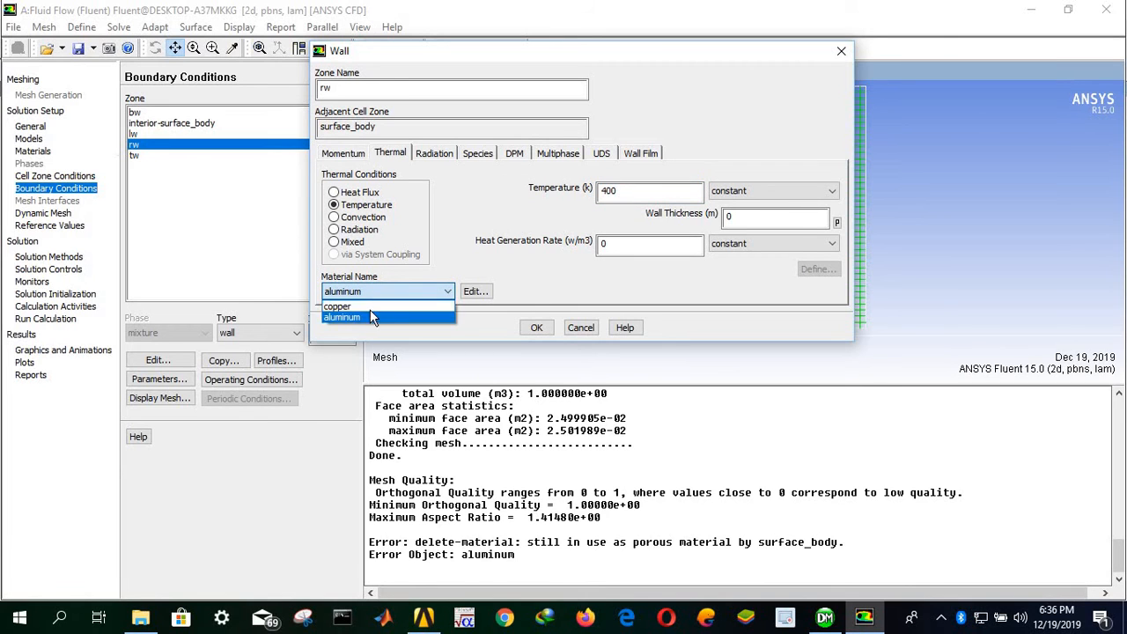
click(363, 305)
click(537, 328)
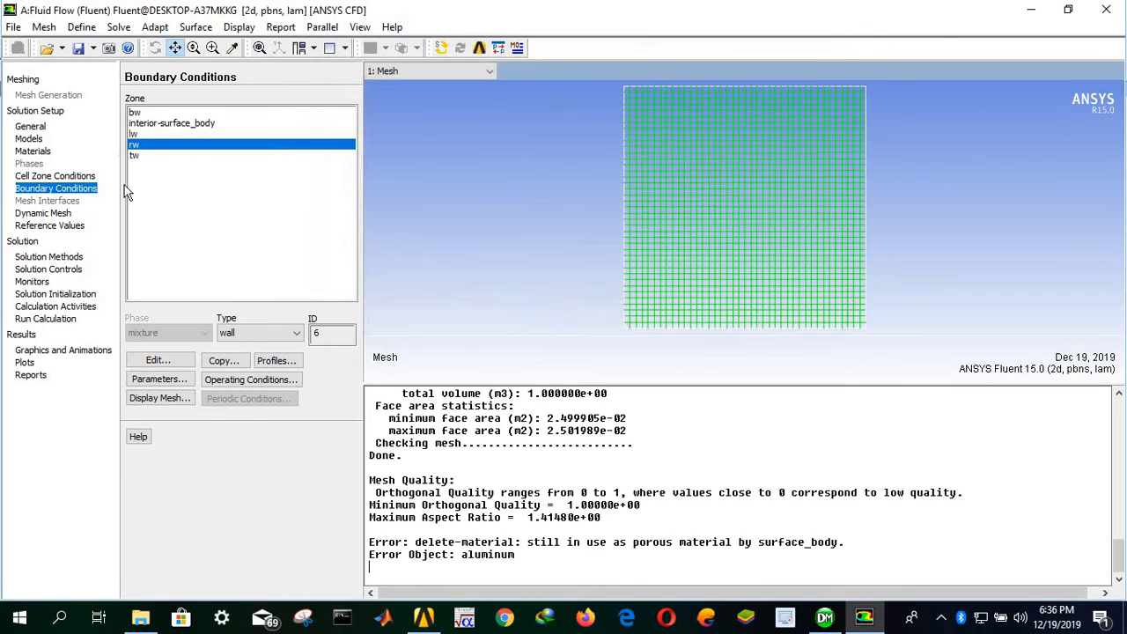
Give the tw wall boundary a constant heat flux of 100 W/m2 and set its material to copper
click(135, 157)
click(184, 362)
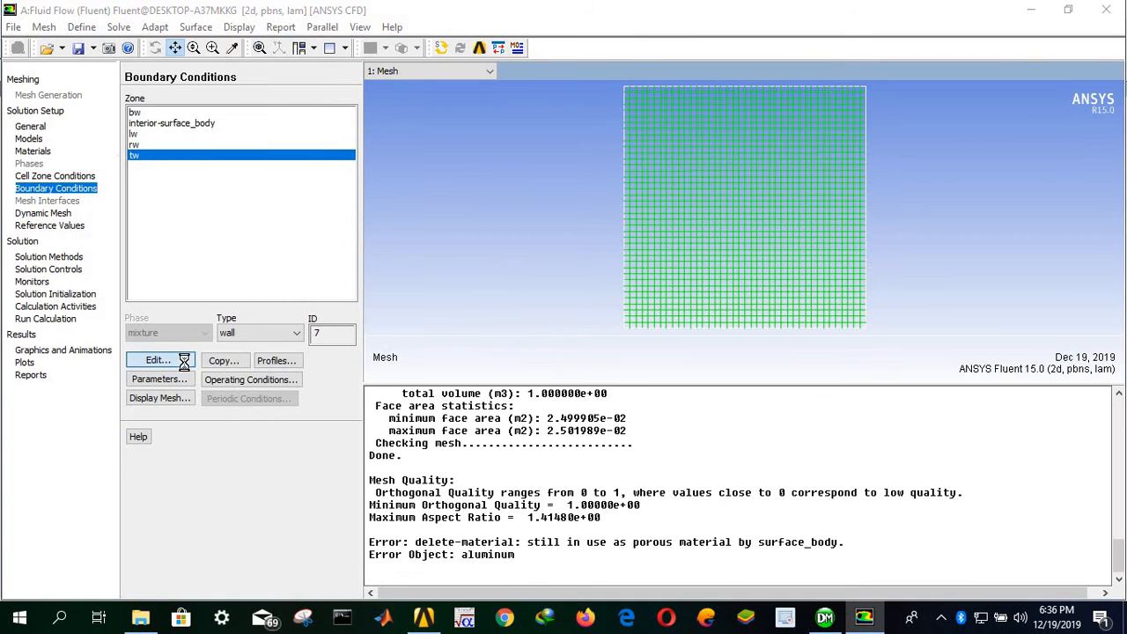
drag(137, 220, 689, 53)
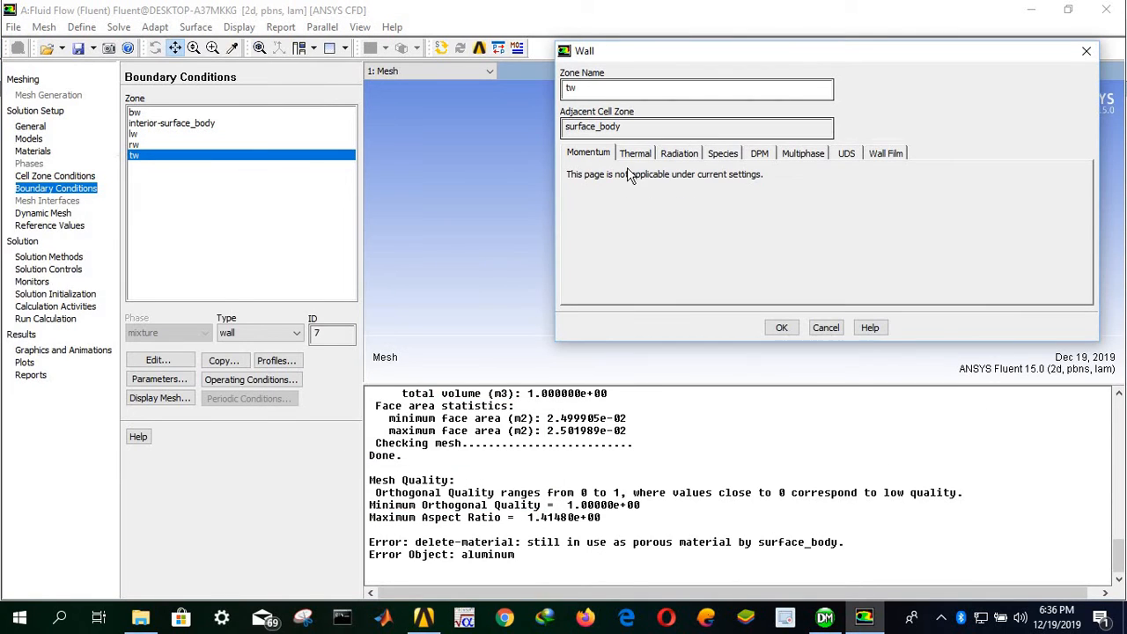
click(633, 156)
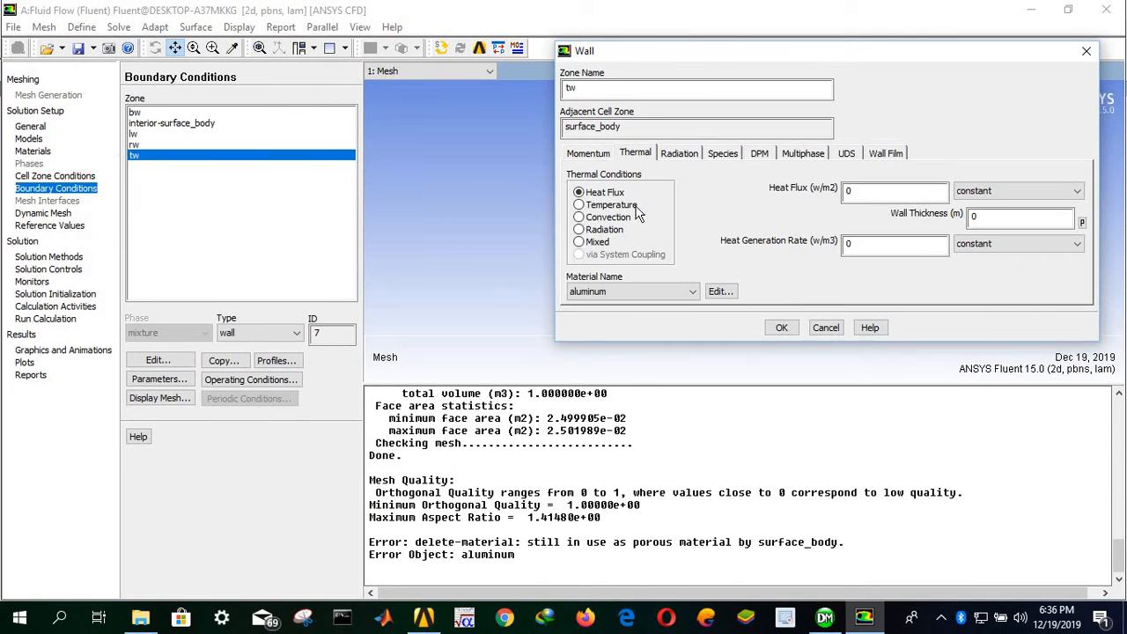
click(580, 218)
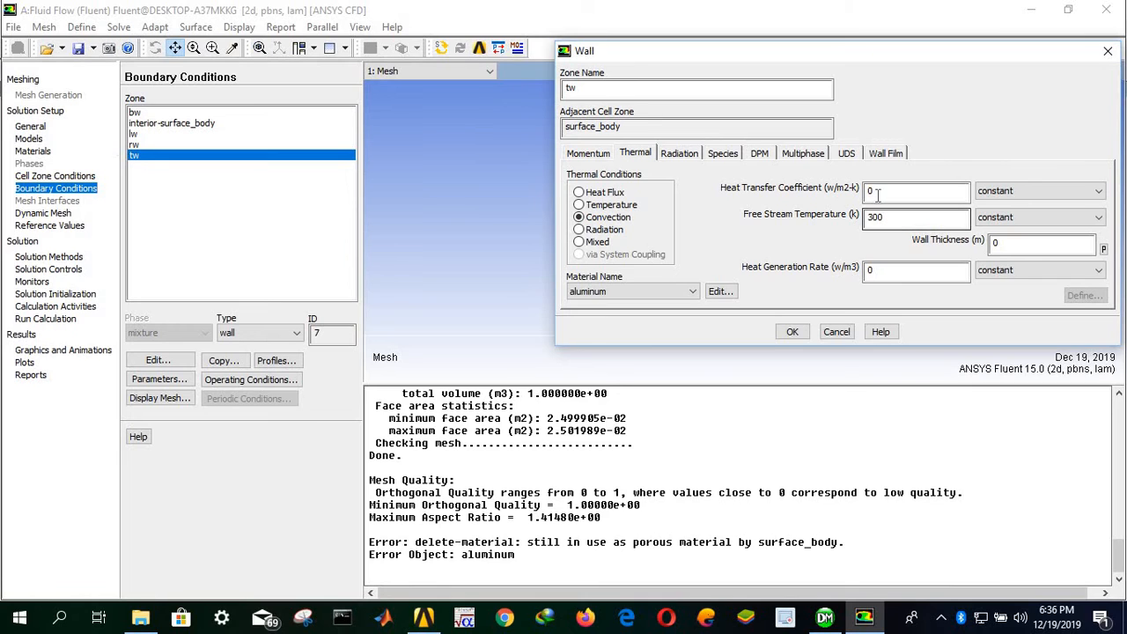
click(579, 192)
double_click(850, 191)
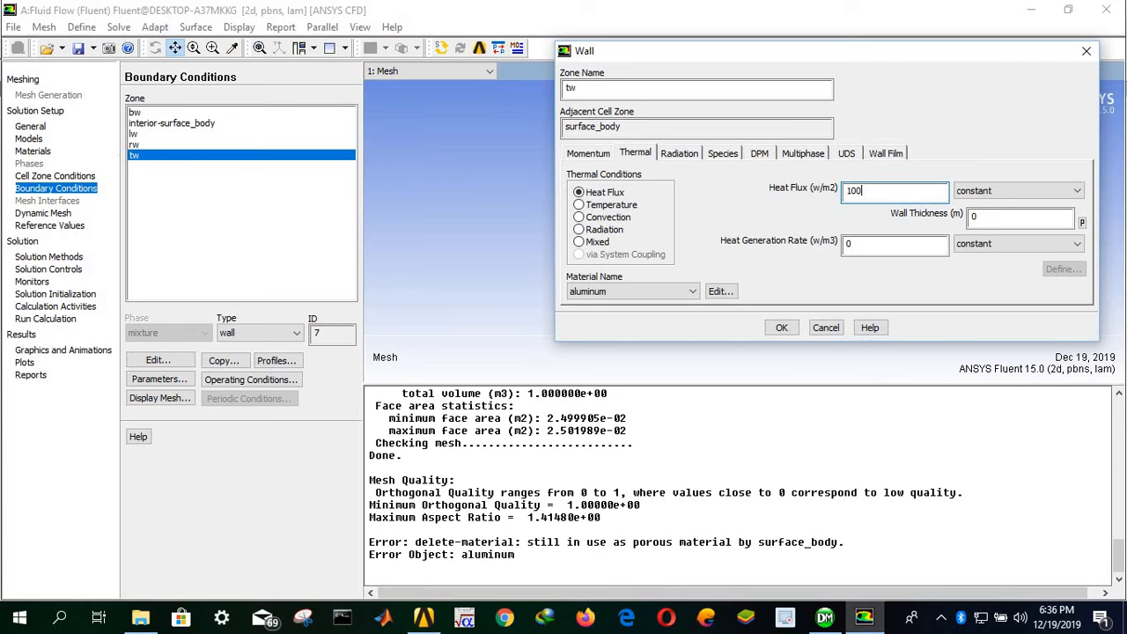
click(641, 294)
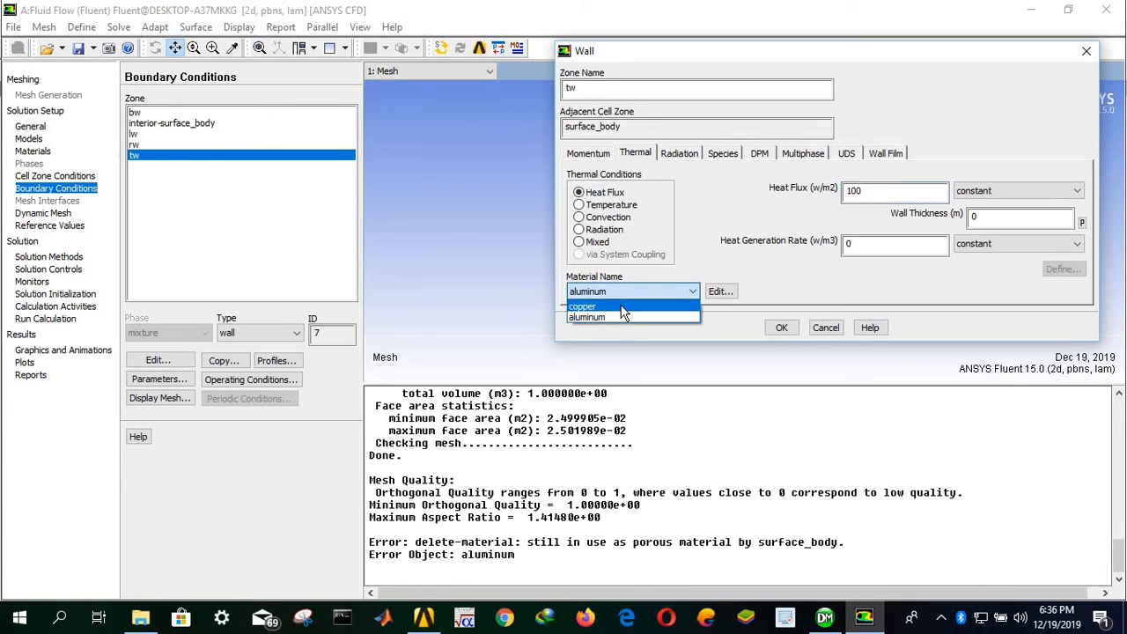
click(621, 304)
click(783, 328)
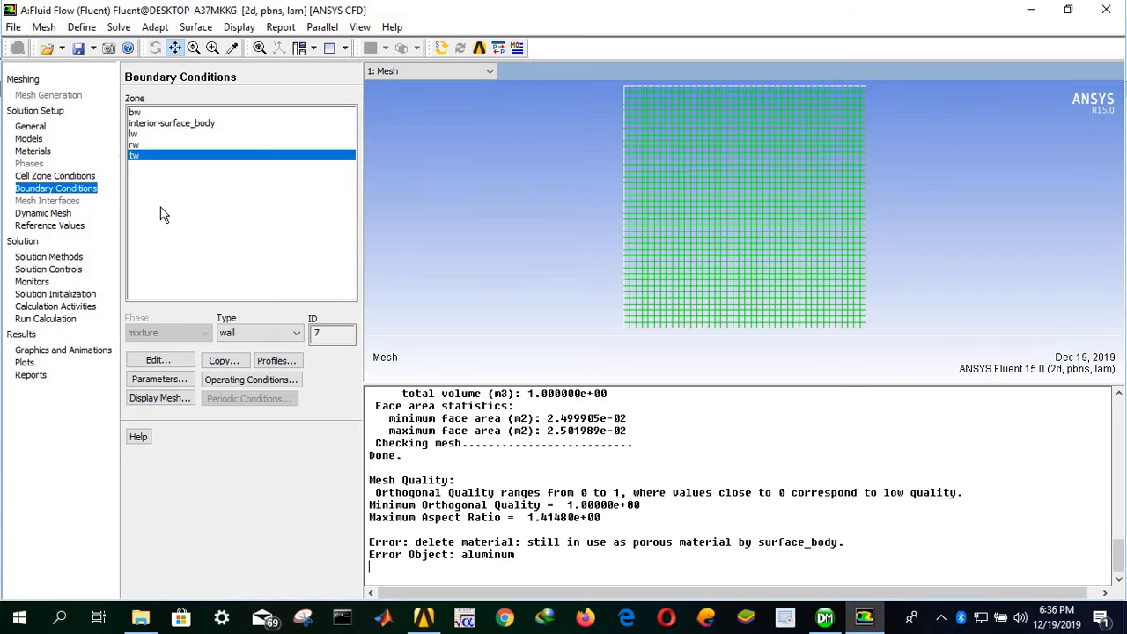
Review the thermal conditions and material of the bw, lw, rw and tw wall boundaries one by one
click(135, 113)
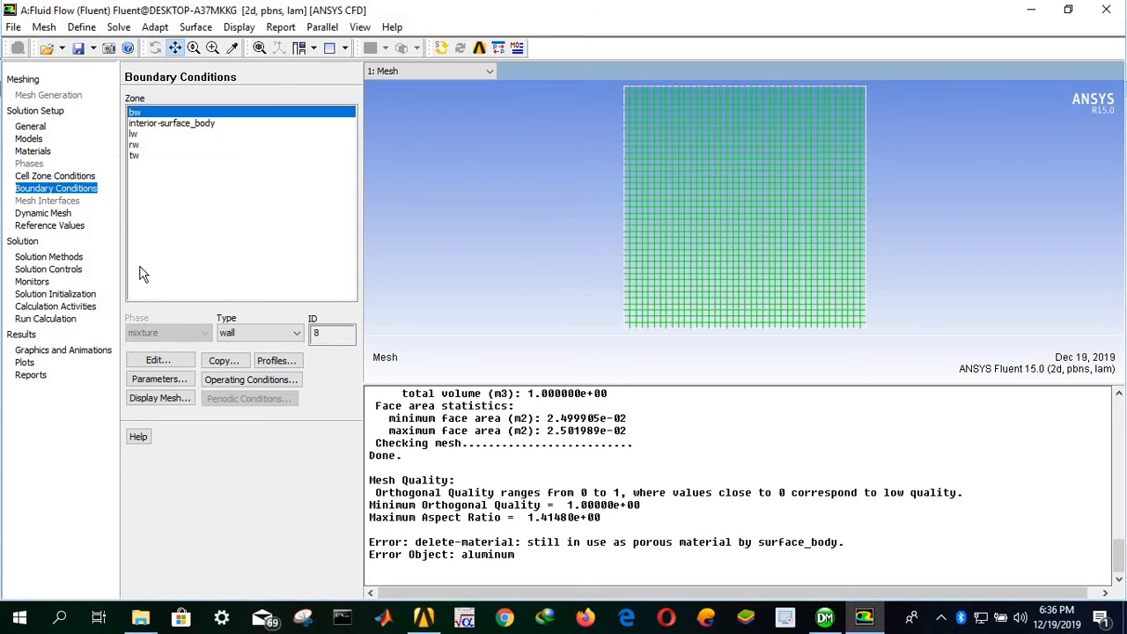
click(158, 361)
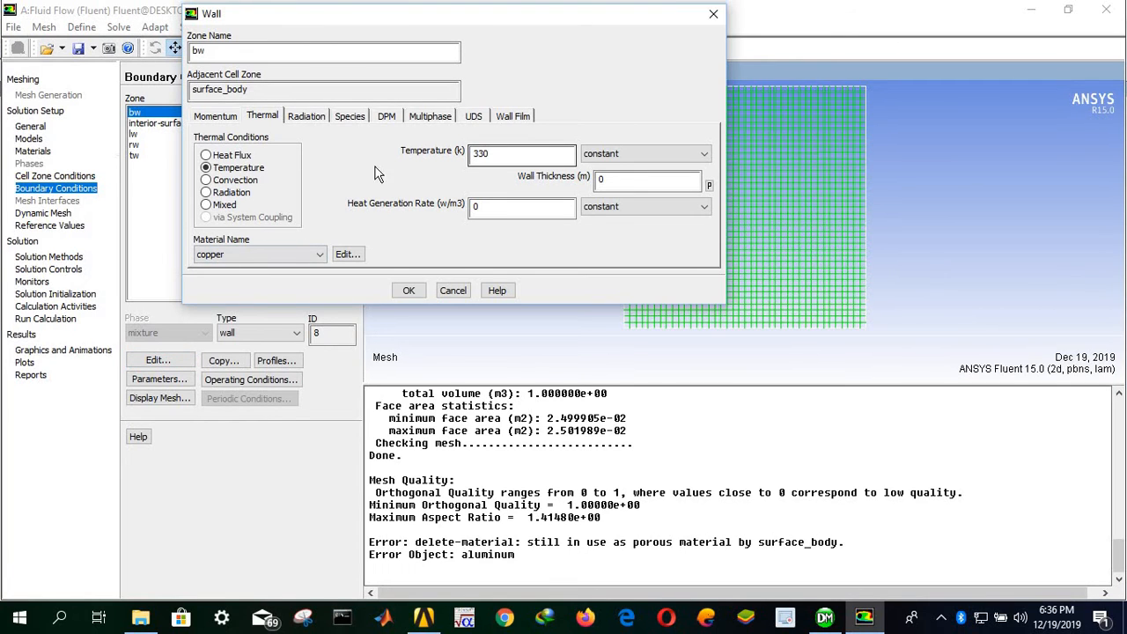
click(715, 18)
click(135, 134)
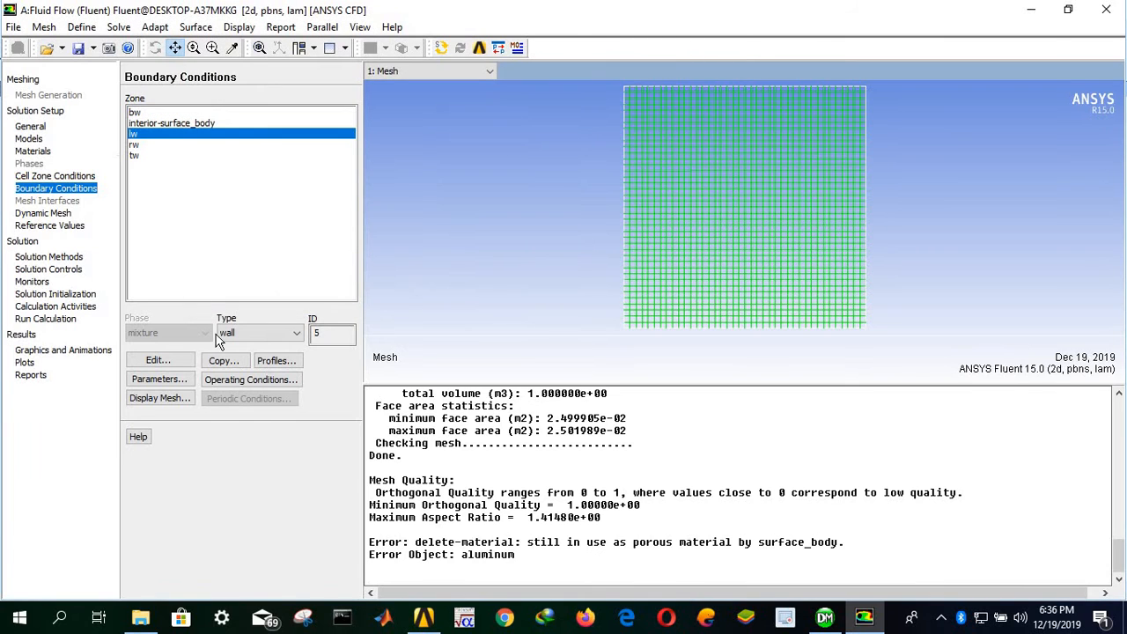
click(159, 360)
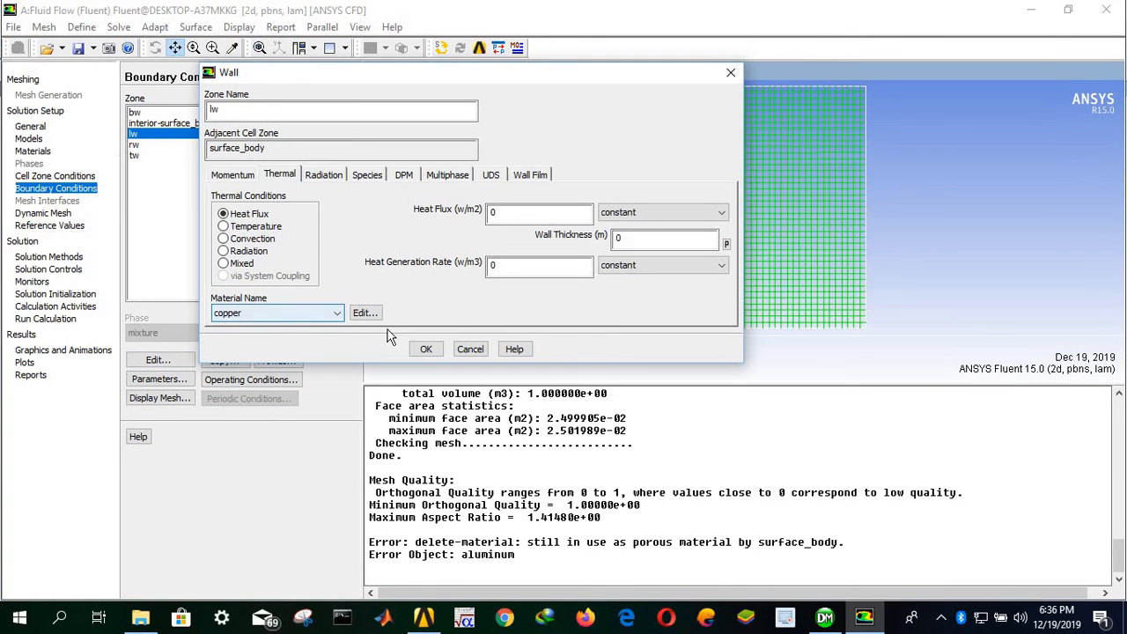
click(426, 350)
click(171, 146)
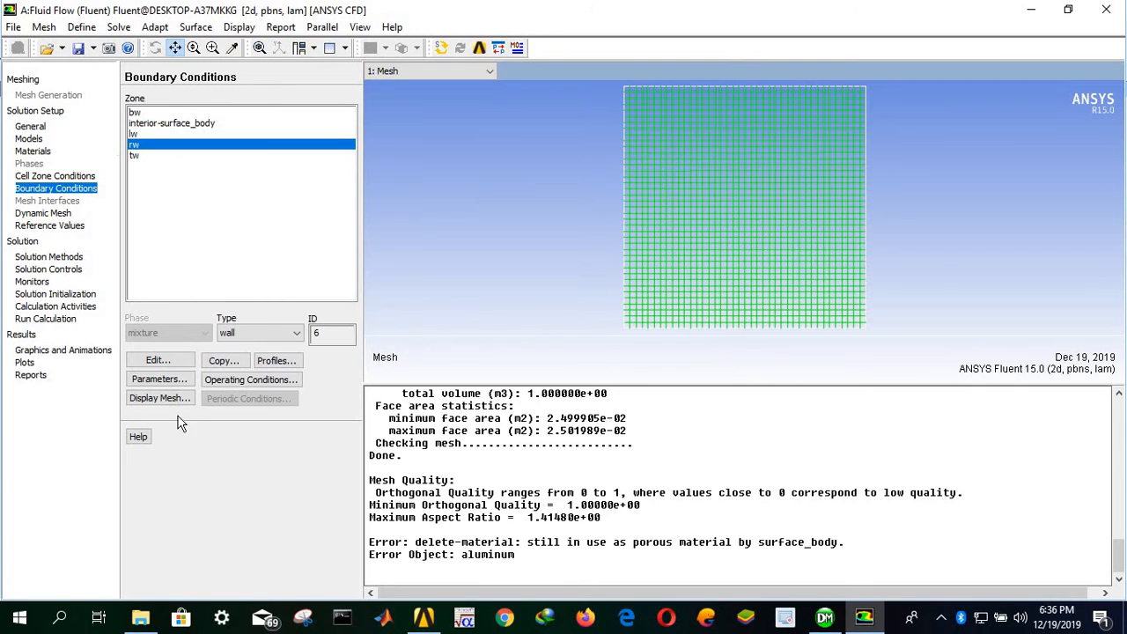
click(154, 360)
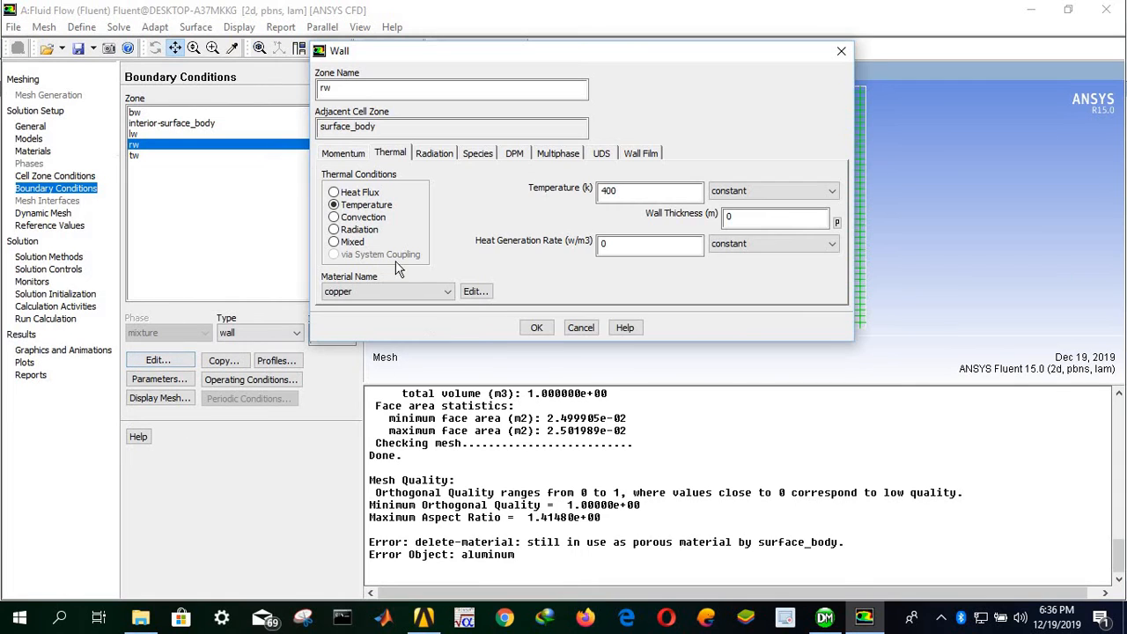
click(536, 327)
click(167, 156)
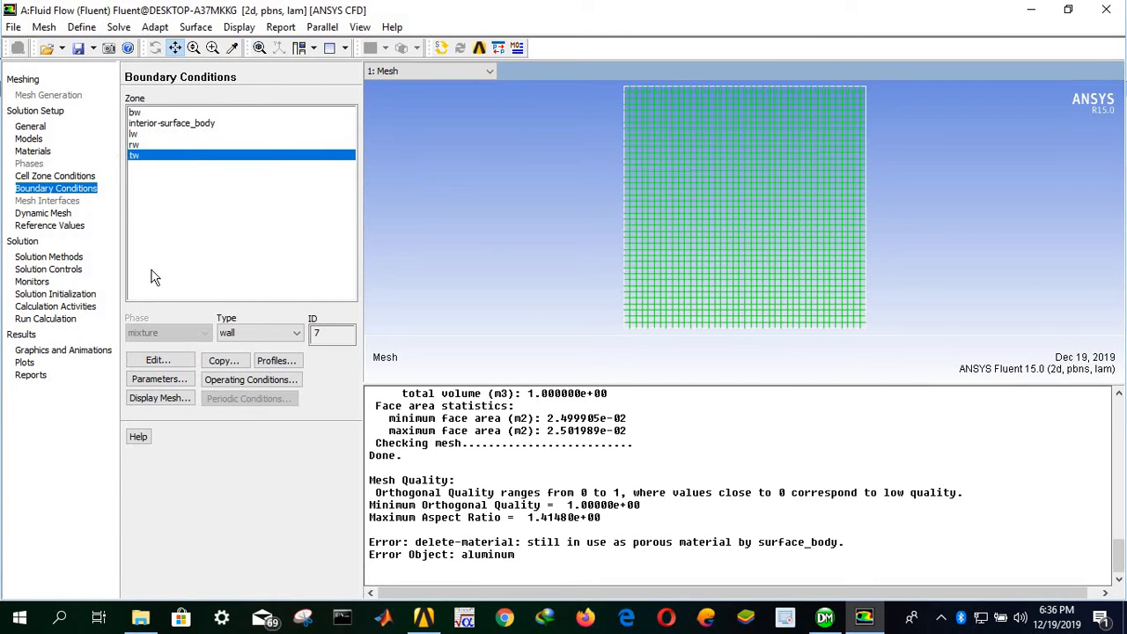
click(160, 364)
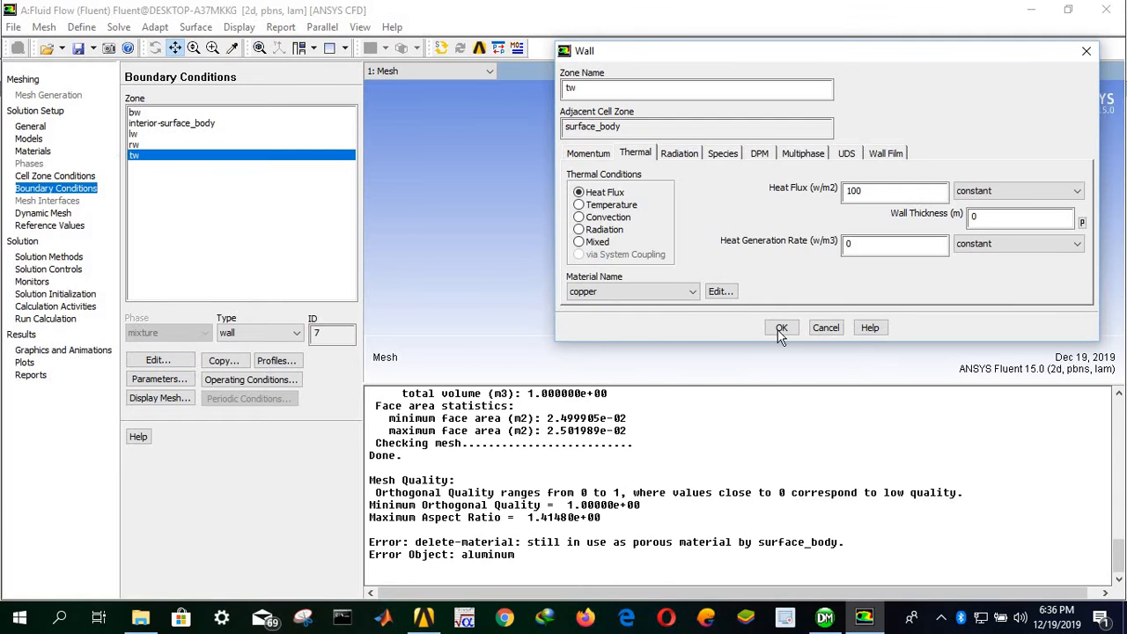
click(781, 329)
Compute the reference values from interior-surface_body and choose surface_body as the reference zone
click(65, 214)
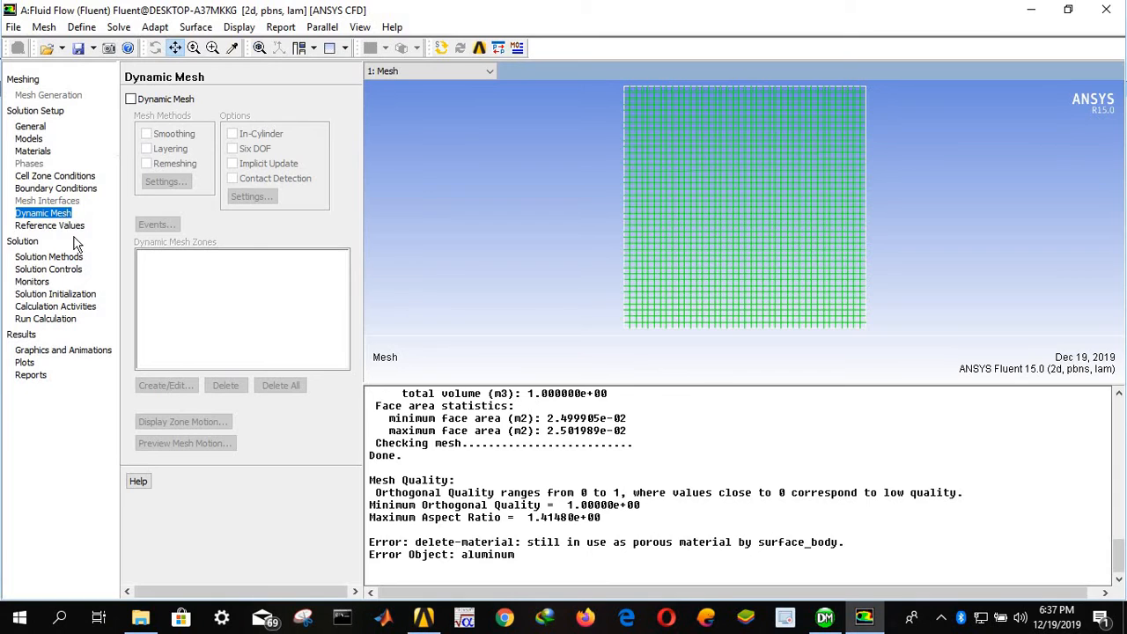
click(73, 228)
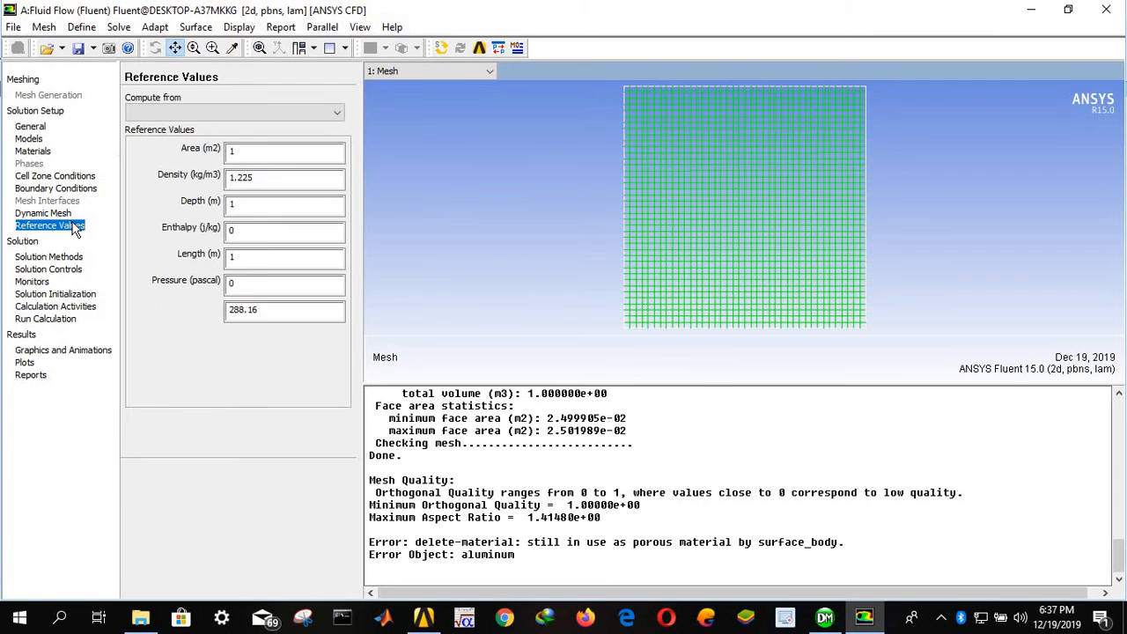
click(285, 119)
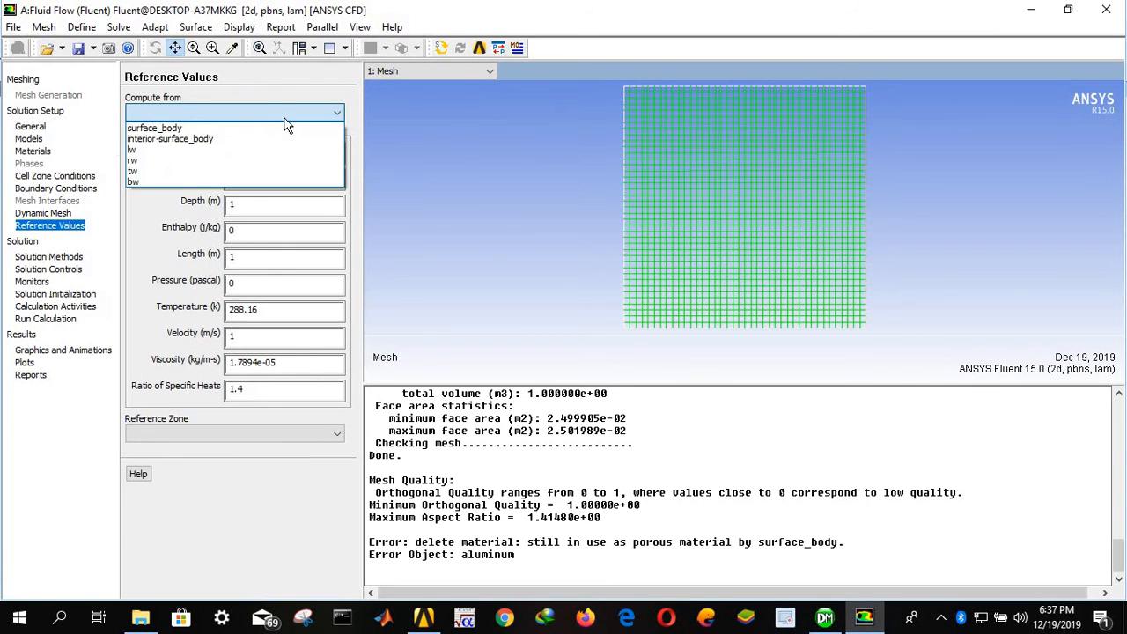
click(188, 141)
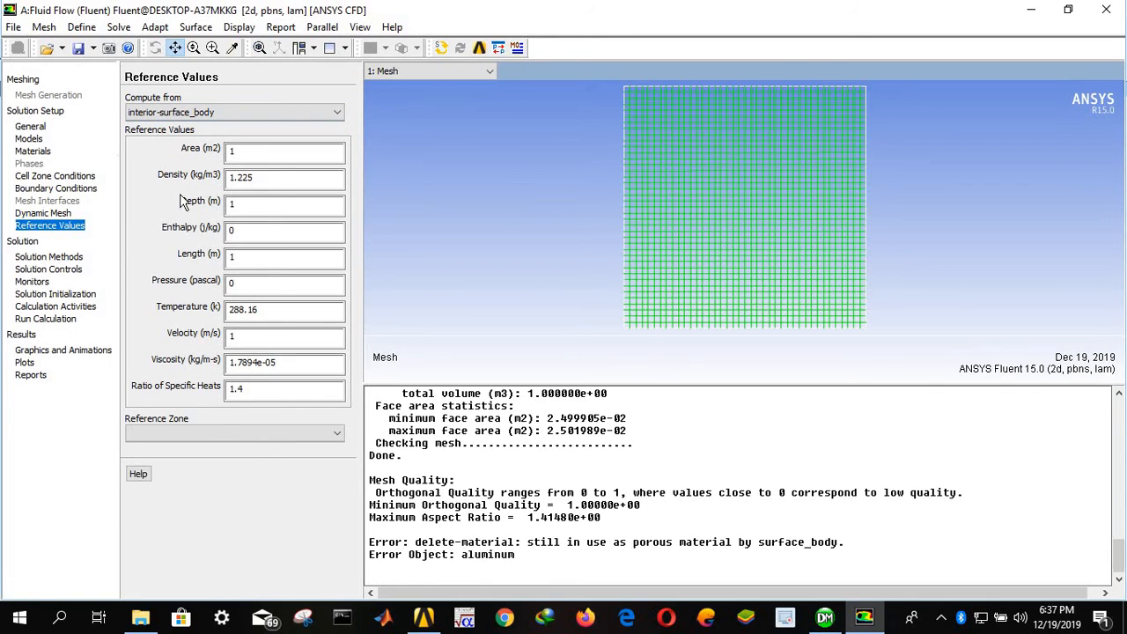
click(183, 432)
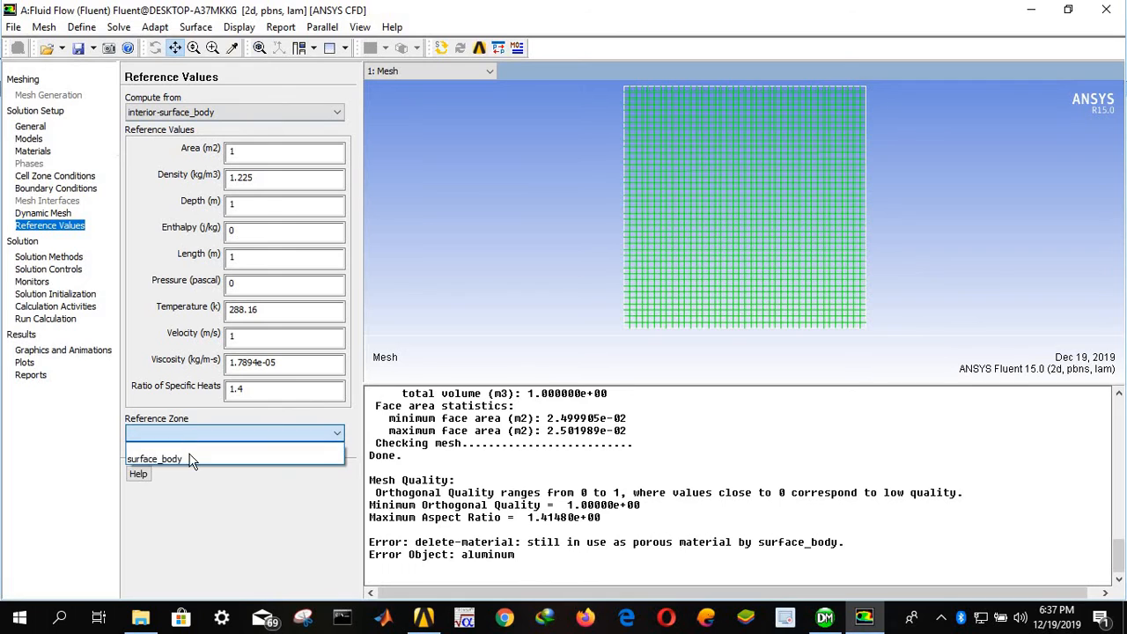
click(188, 457)
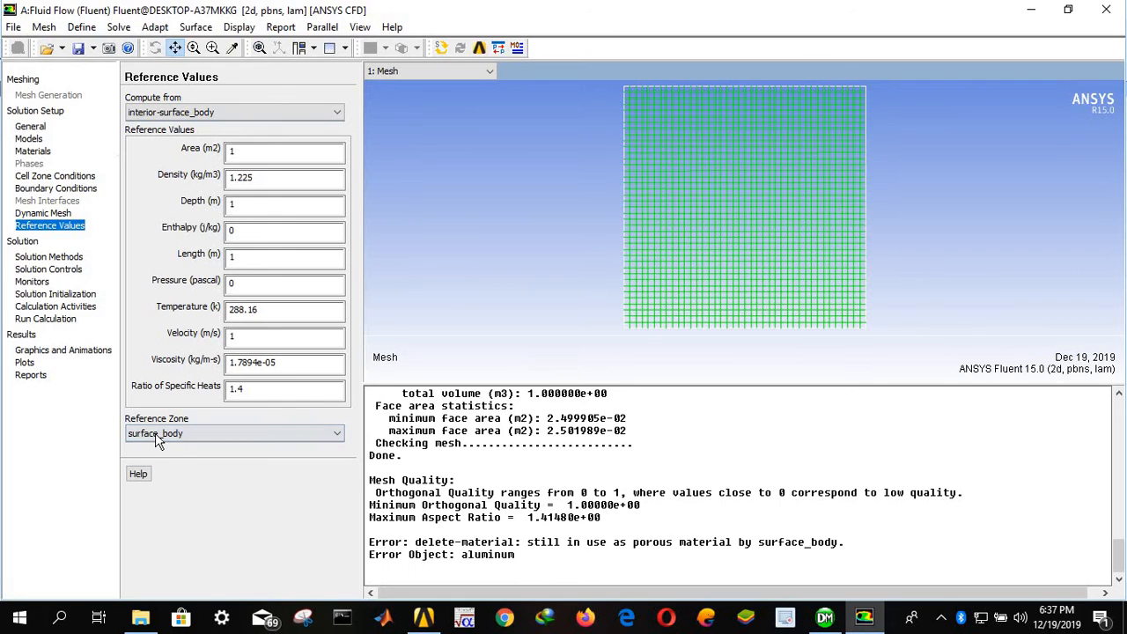
Look over the solution methods, controls and monitors, and initialize the solution with Hybrid Initialization
click(40, 257)
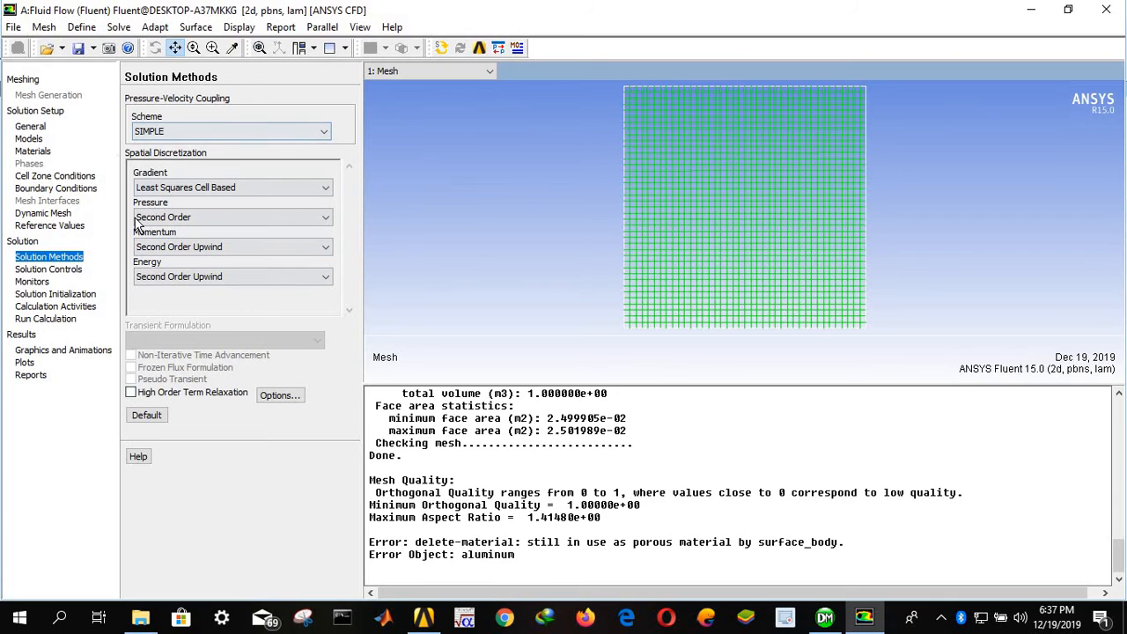
click(45, 271)
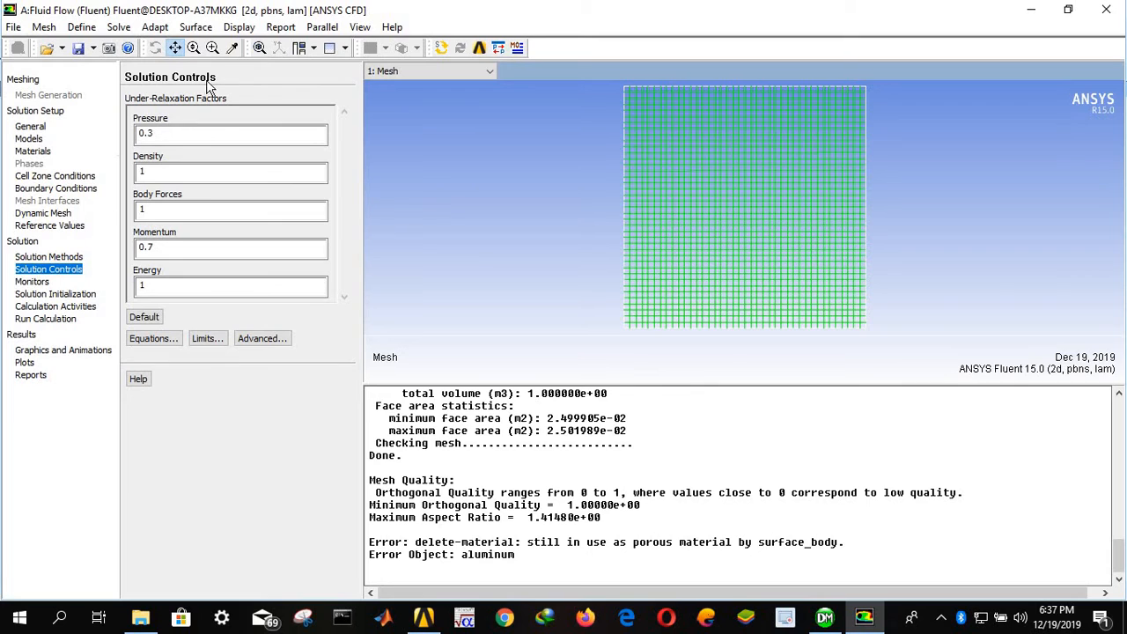
click(32, 282)
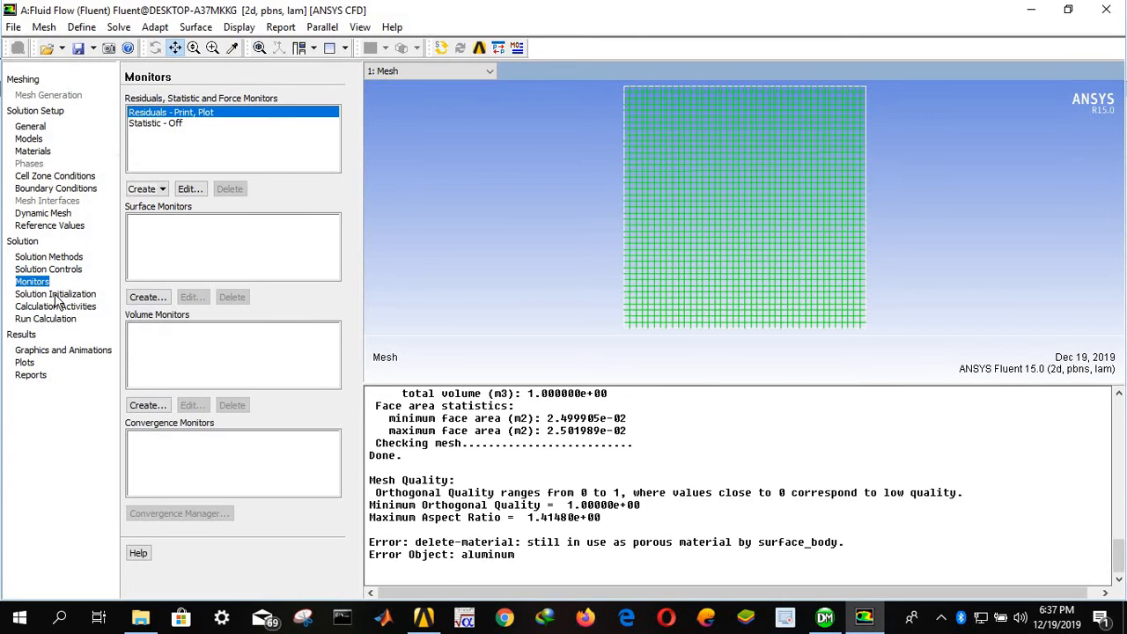
click(54, 295)
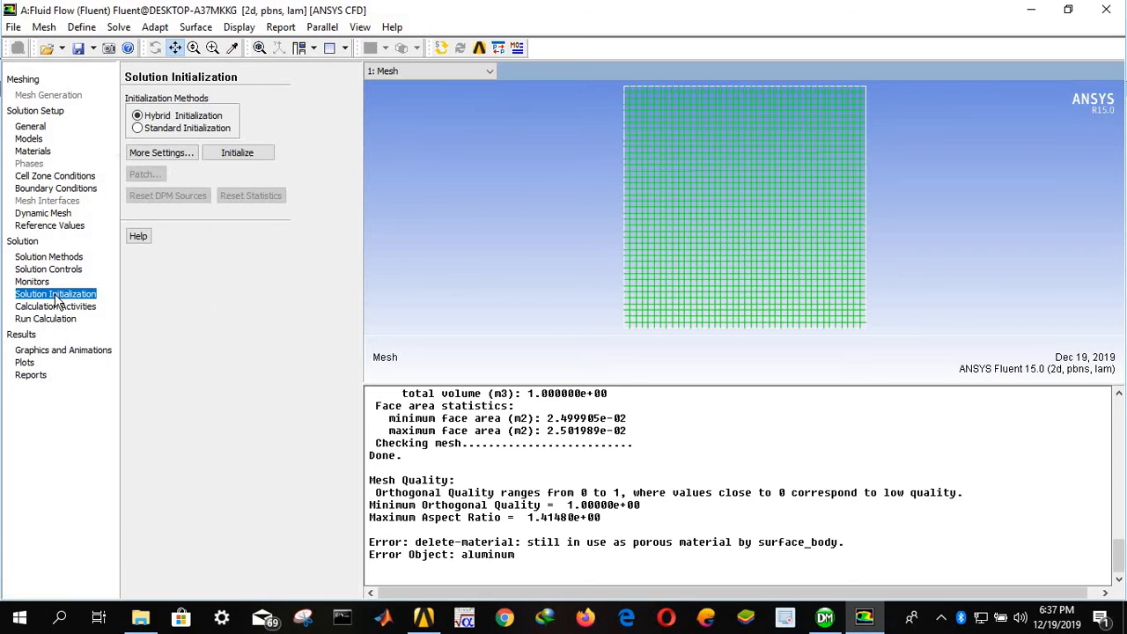
click(238, 154)
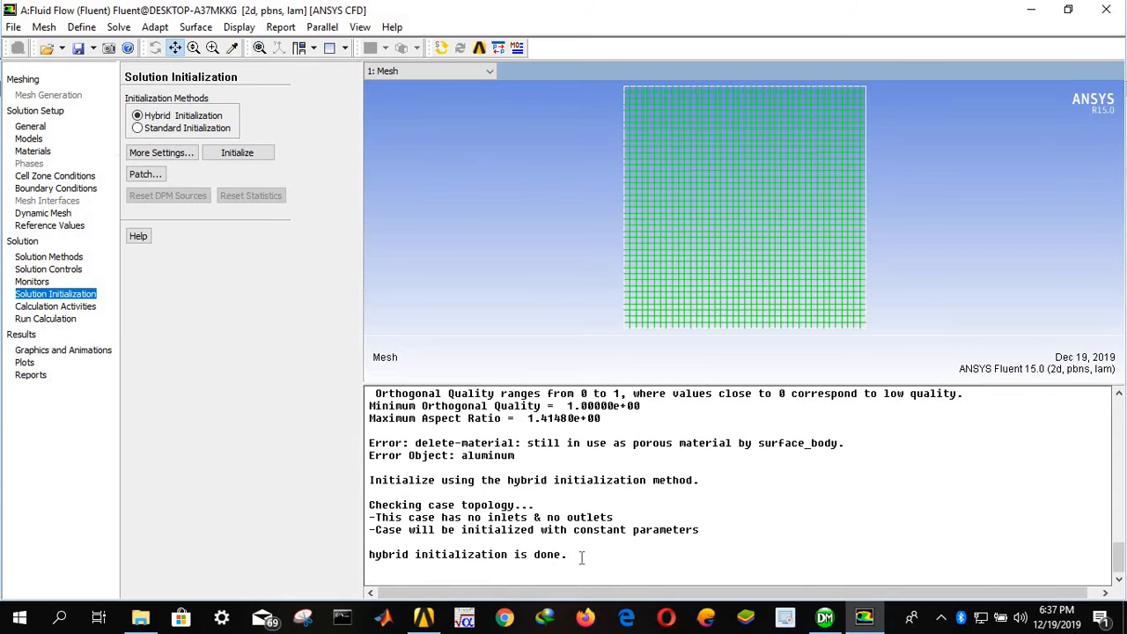
Look over the calculation activities and check the case setup for recommendations before solving
click(40, 306)
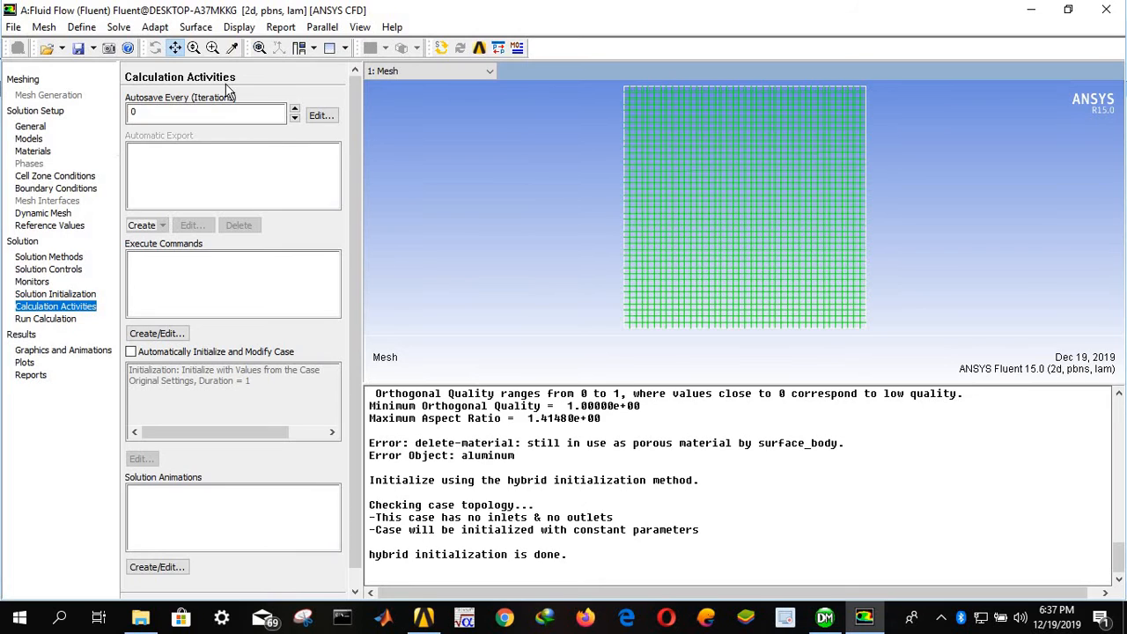
click(45, 320)
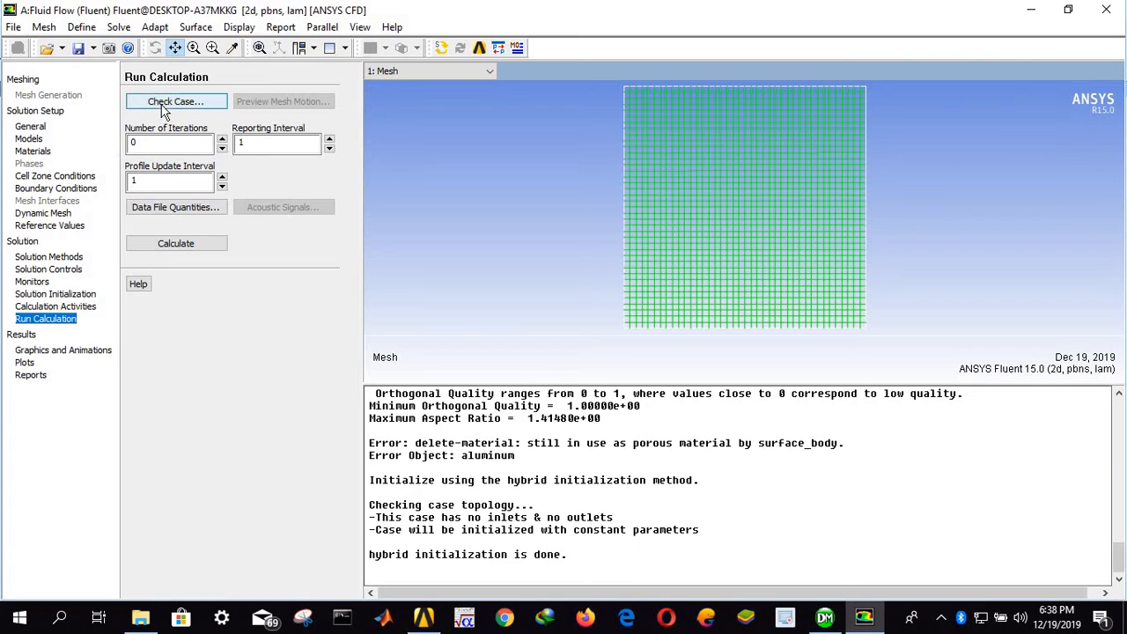
click(162, 104)
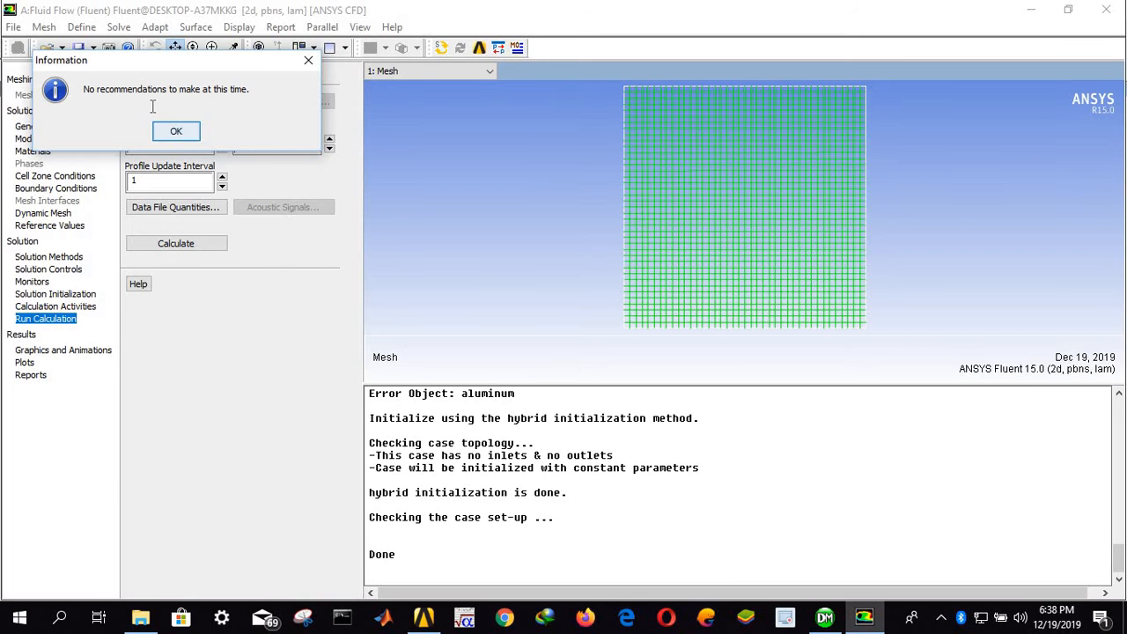
click(174, 132)
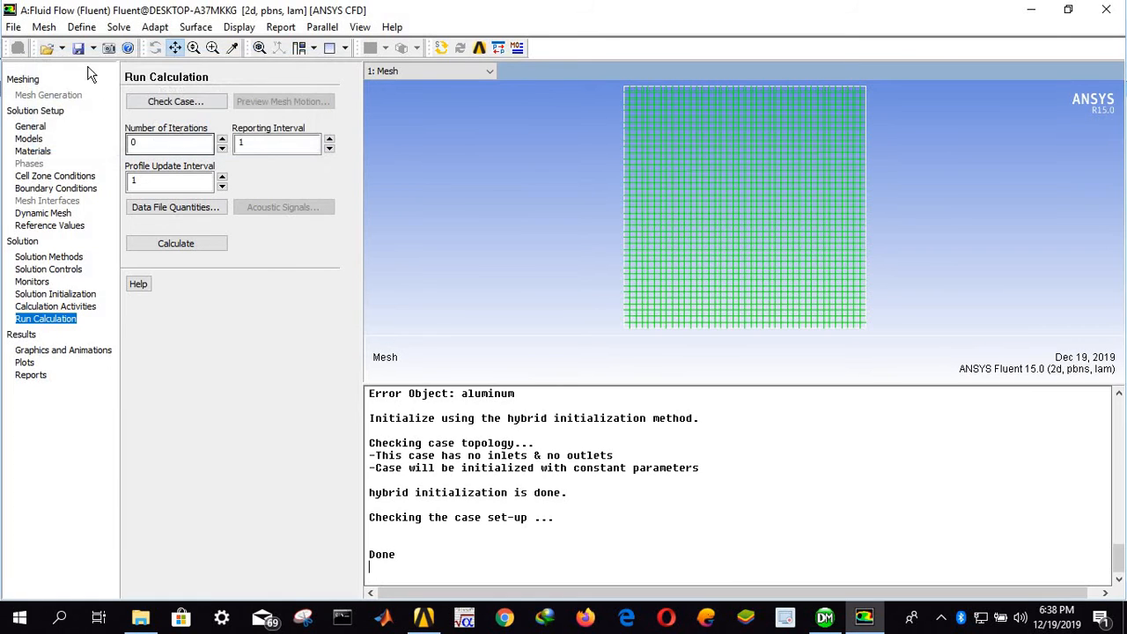
click(44, 27)
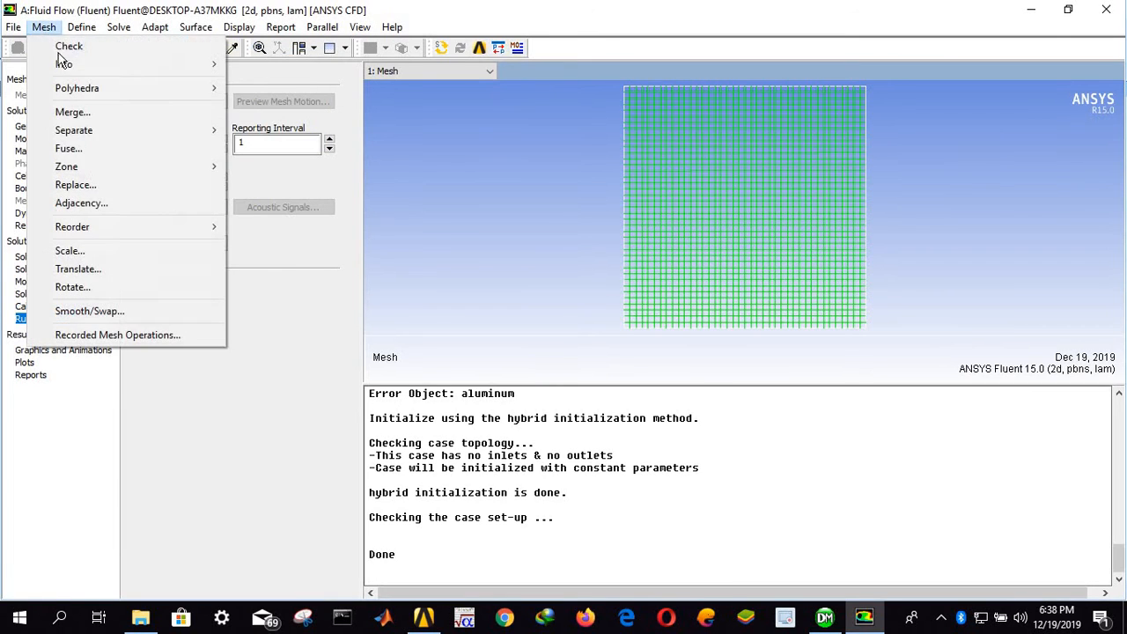
click(297, 287)
click(172, 101)
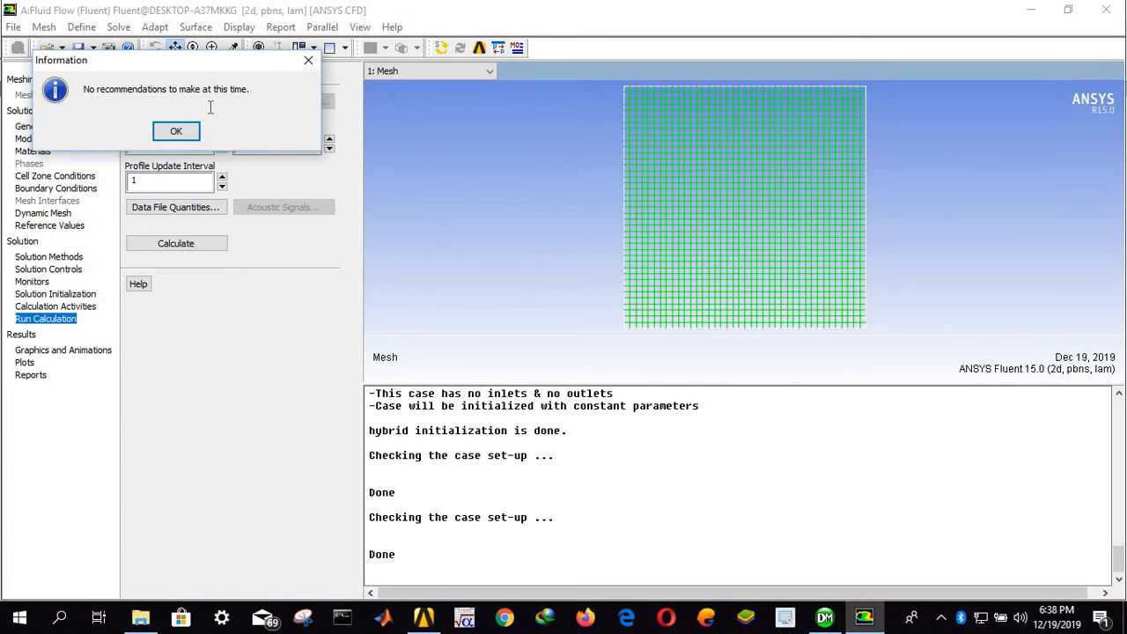
click(164, 134)
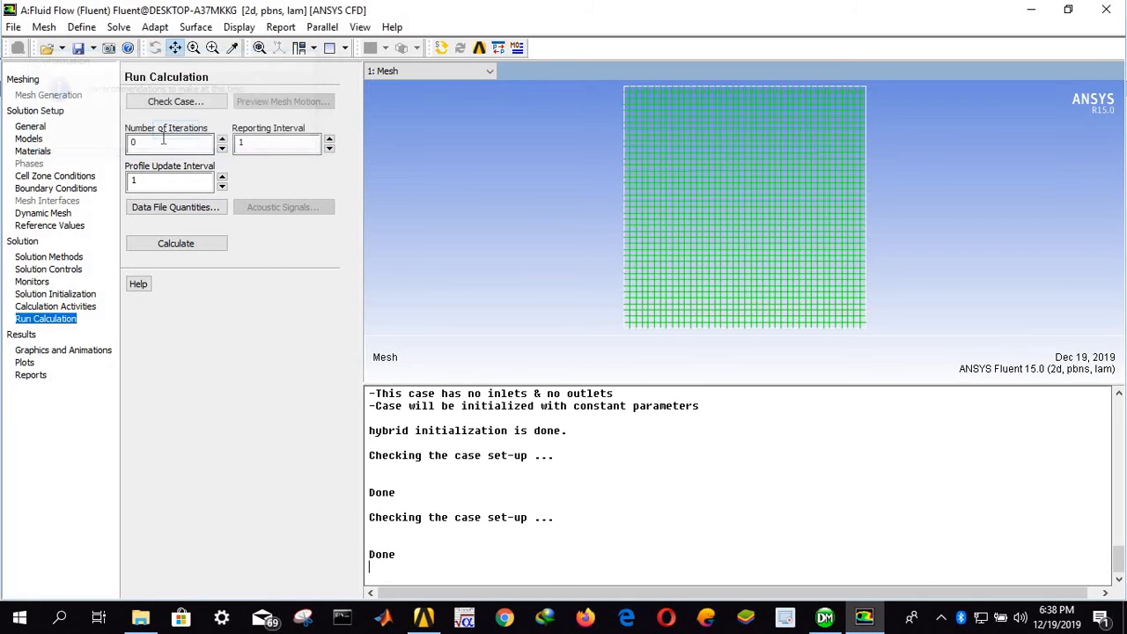
Set the number of iterations to 100 and run the calculation
drag(142, 143, 121, 140)
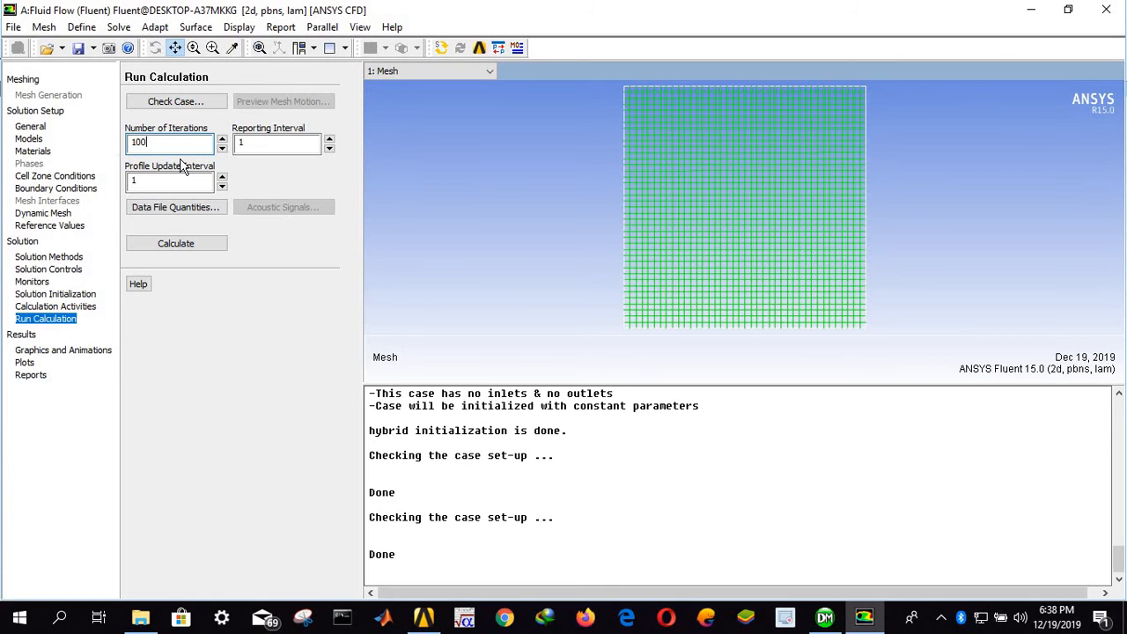
click(187, 244)
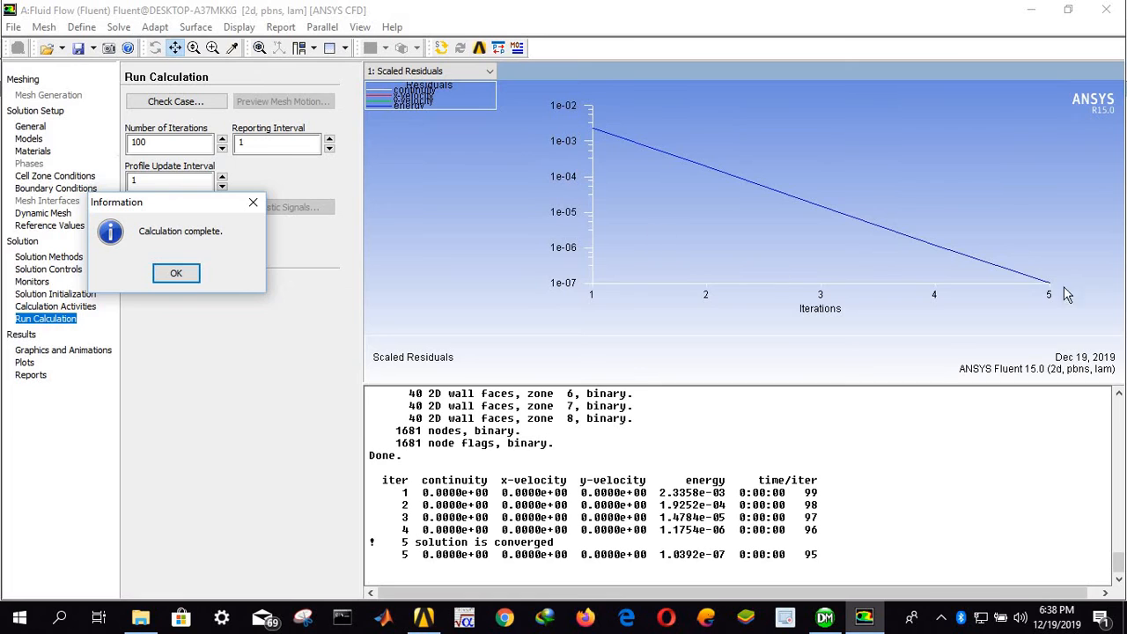
Dismiss the calculation message and display contours of static temperature for the solved domain
click(181, 271)
click(51, 351)
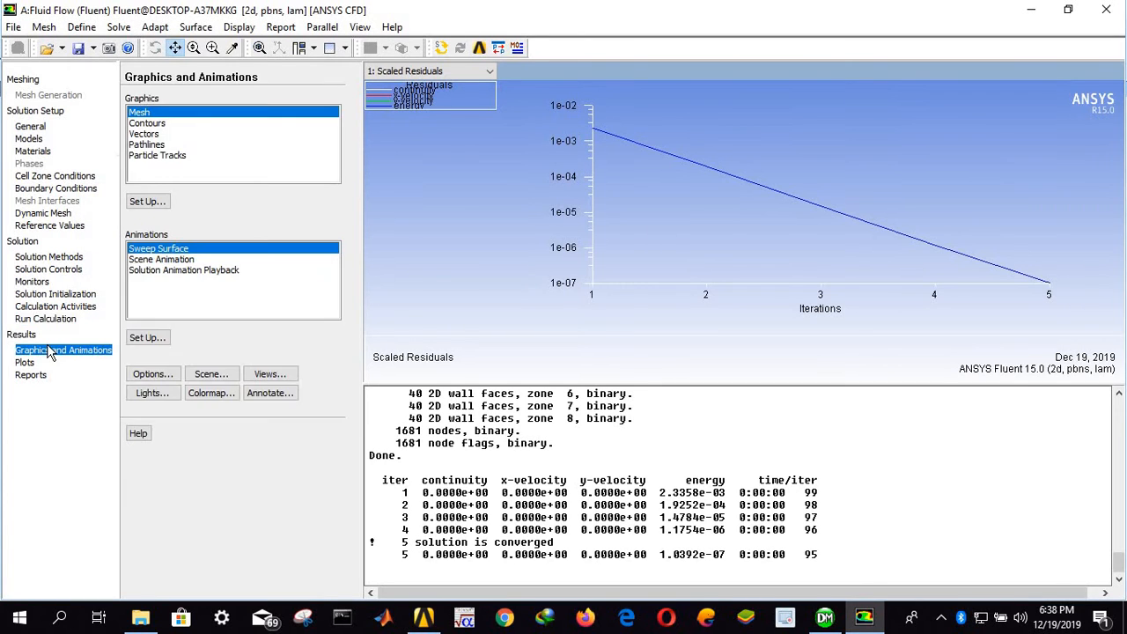
click(147, 125)
click(146, 201)
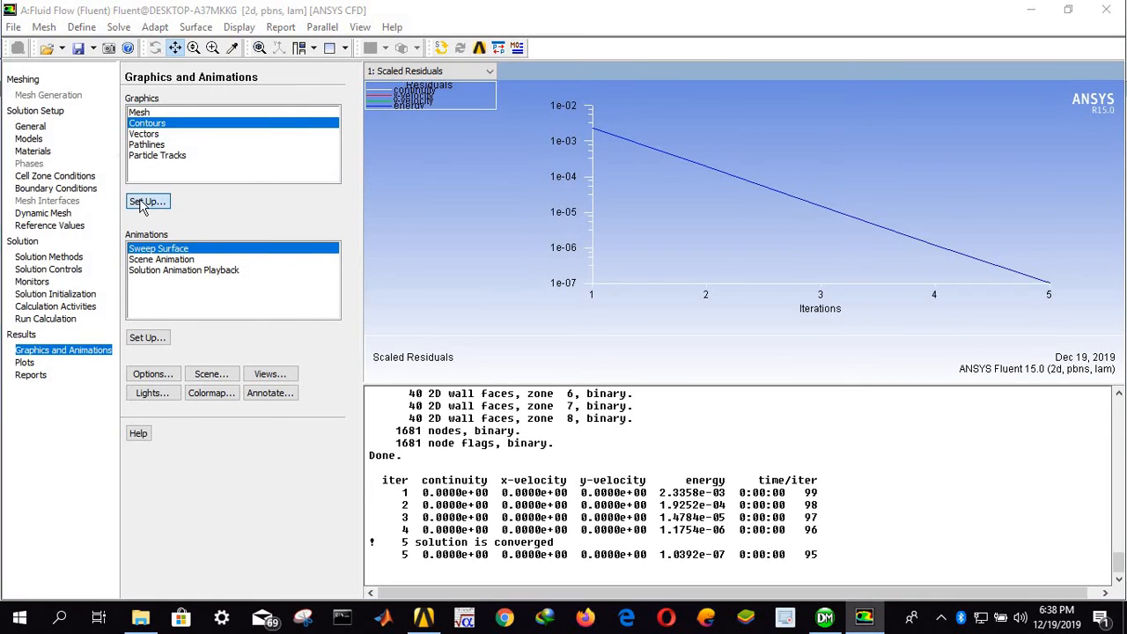
click(162, 81)
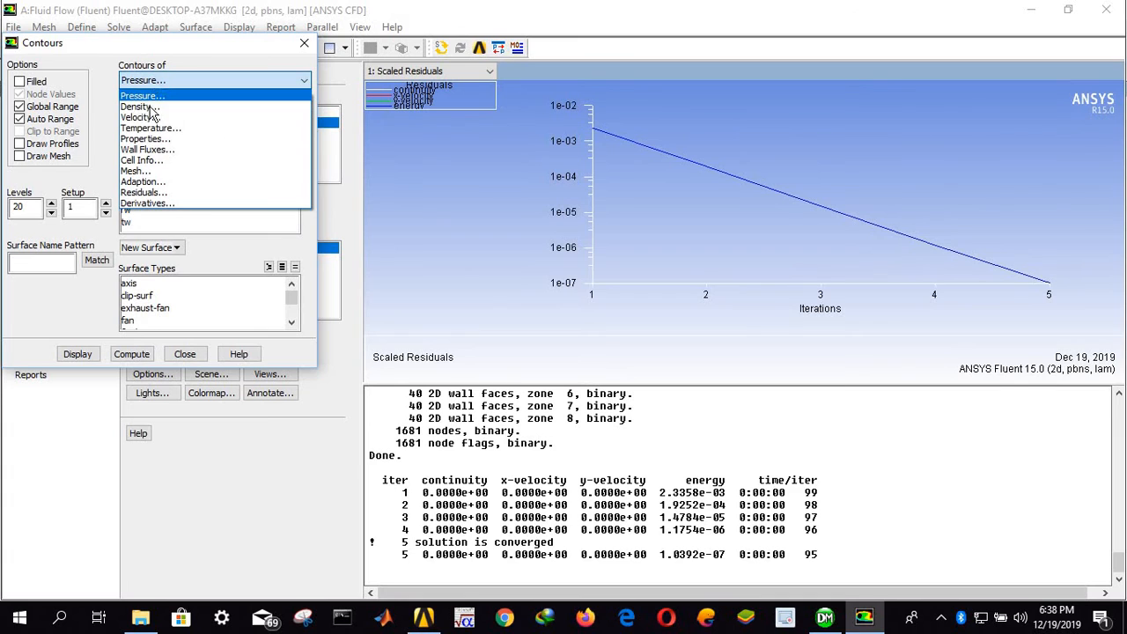
click(148, 127)
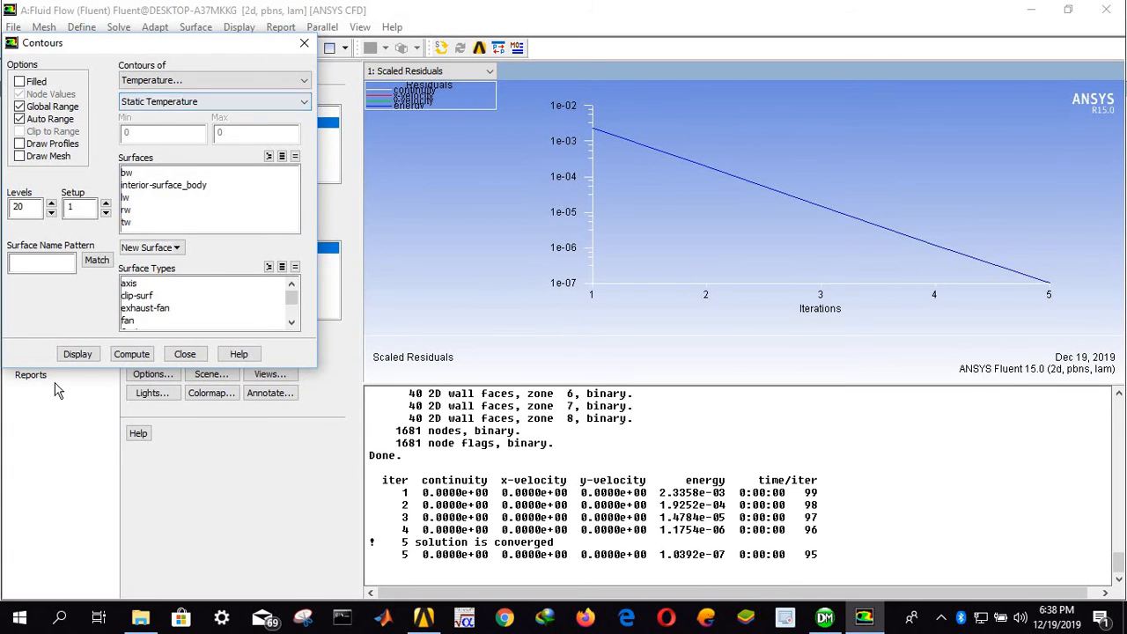
click(69, 352)
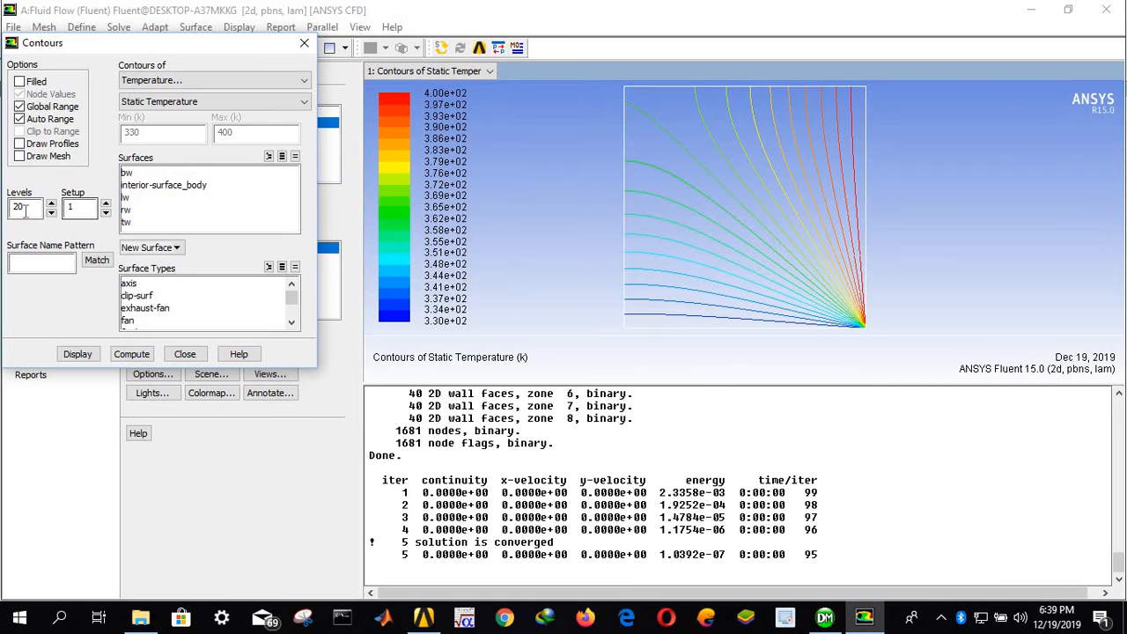
Set the contour levels to 100, turn on filled contours and redisplay the static temperature plot
drag(28, 209, 16, 209)
text(100)
click(73, 361)
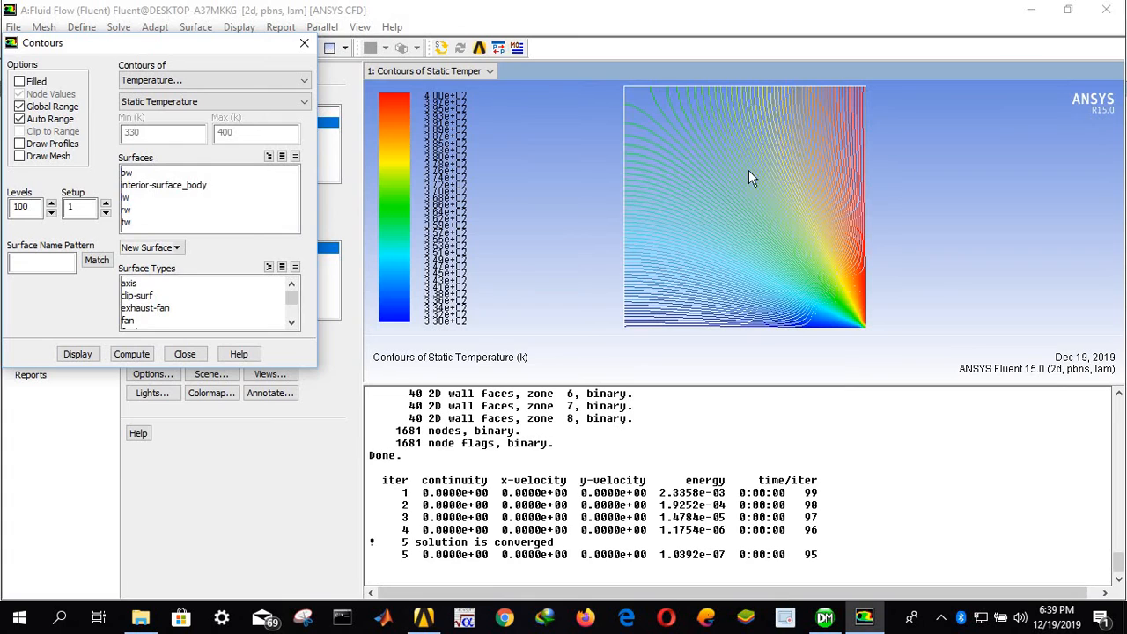
click(20, 82)
click(77, 352)
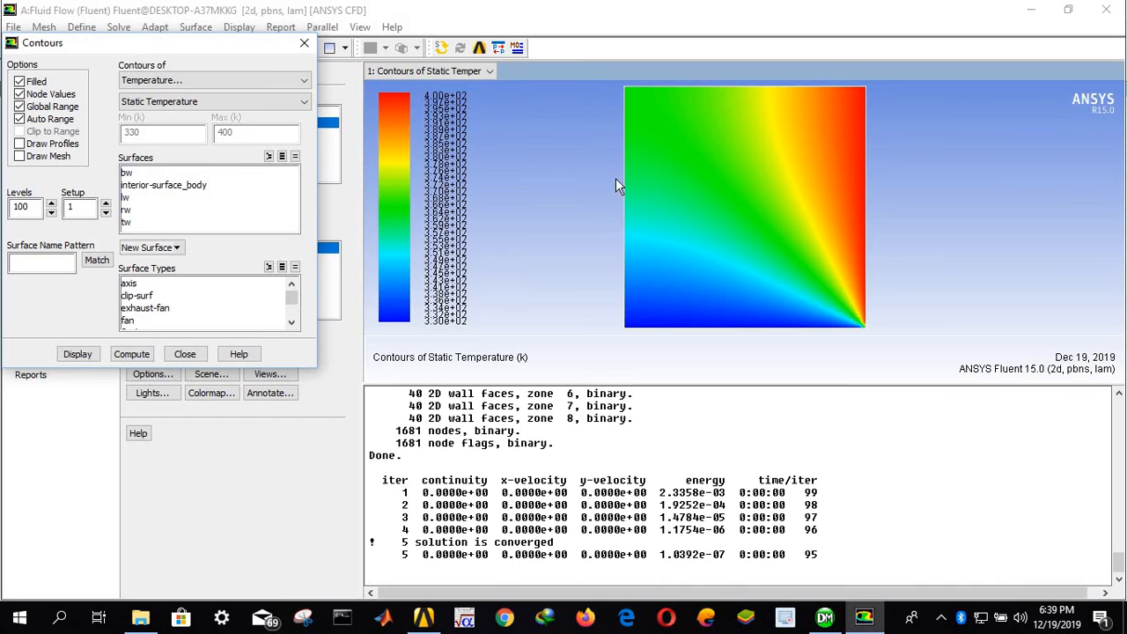
click(596, 204)
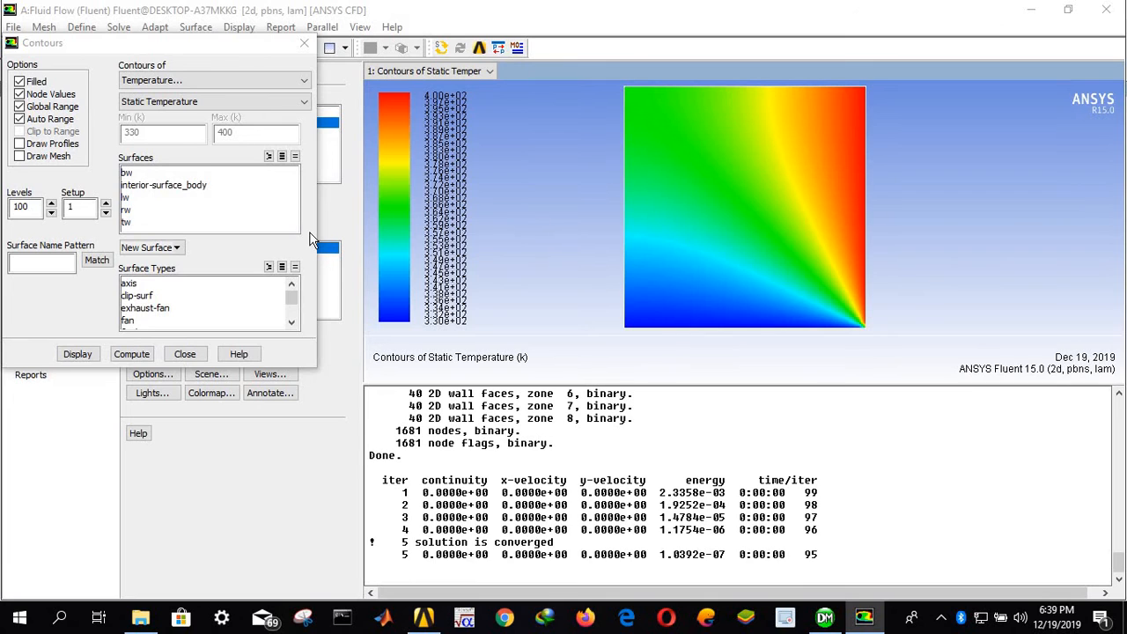
Define a new line surface with end points x0 = 0, y0 = 0.5 and x1 = 1, y1 = 0.5 m
click(175, 250)
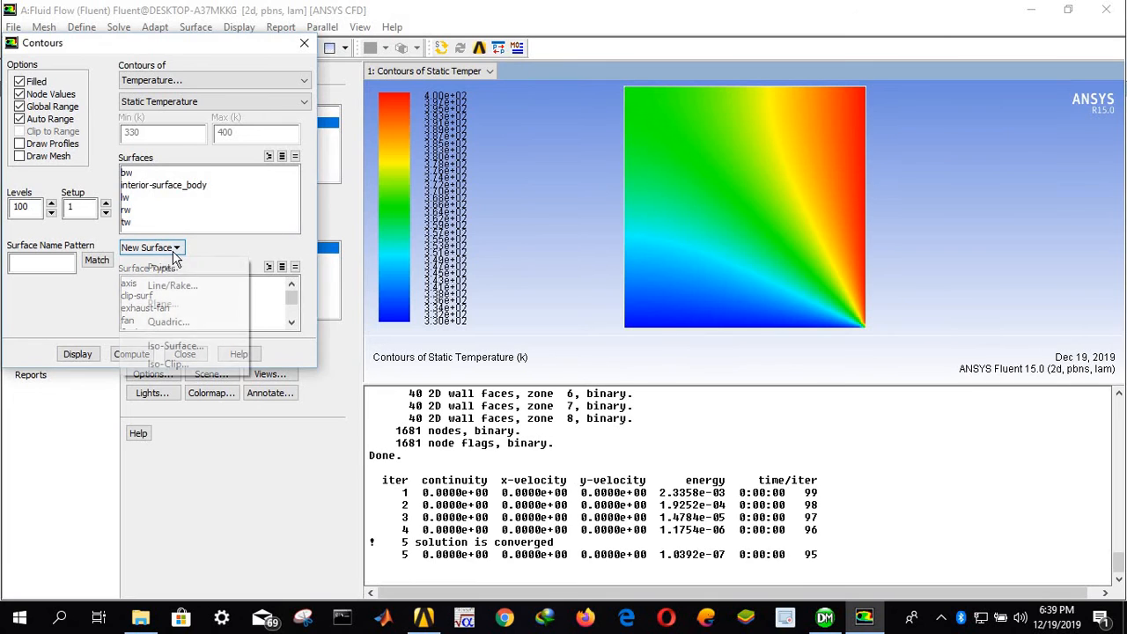
click(170, 287)
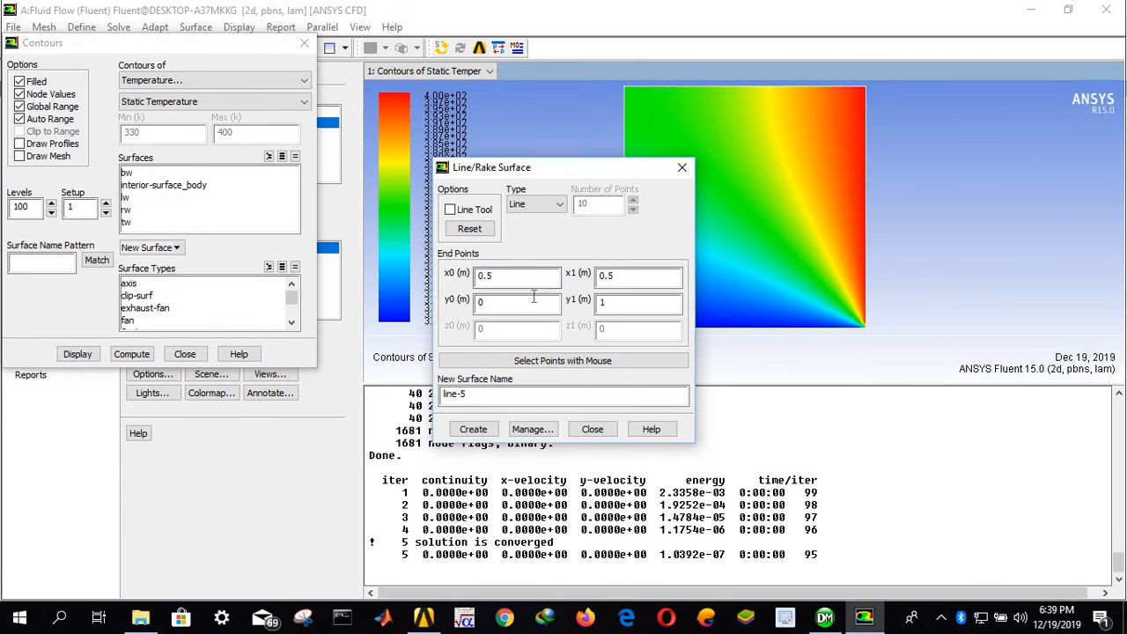
drag(518, 167, 522, 86)
click(511, 195)
double_click(497, 195)
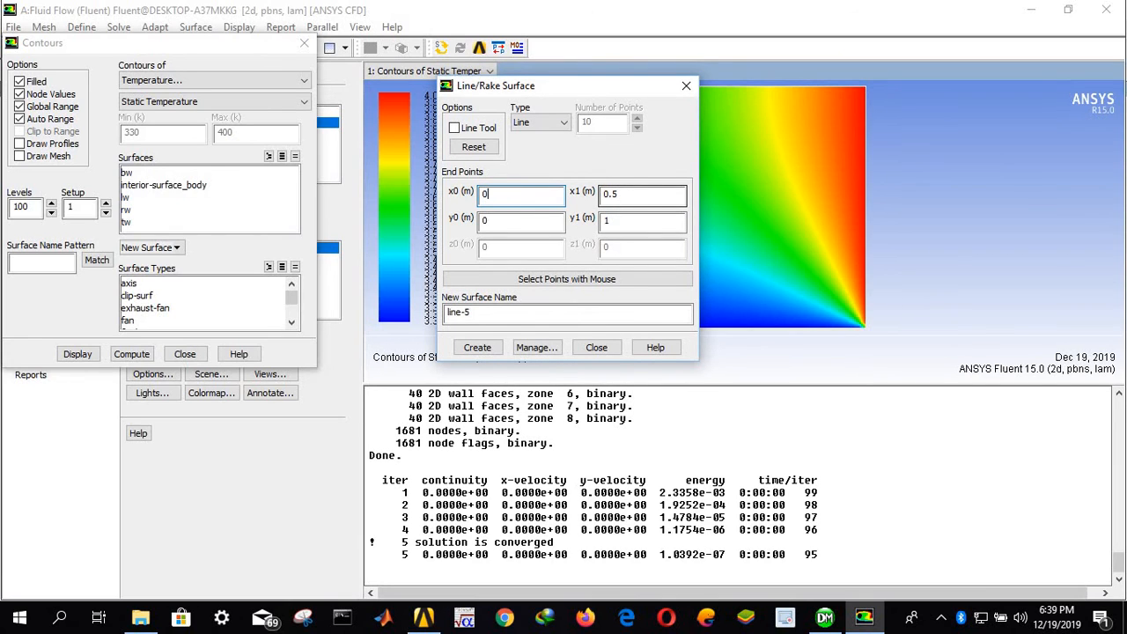
text(0)
drag(634, 195, 595, 202)
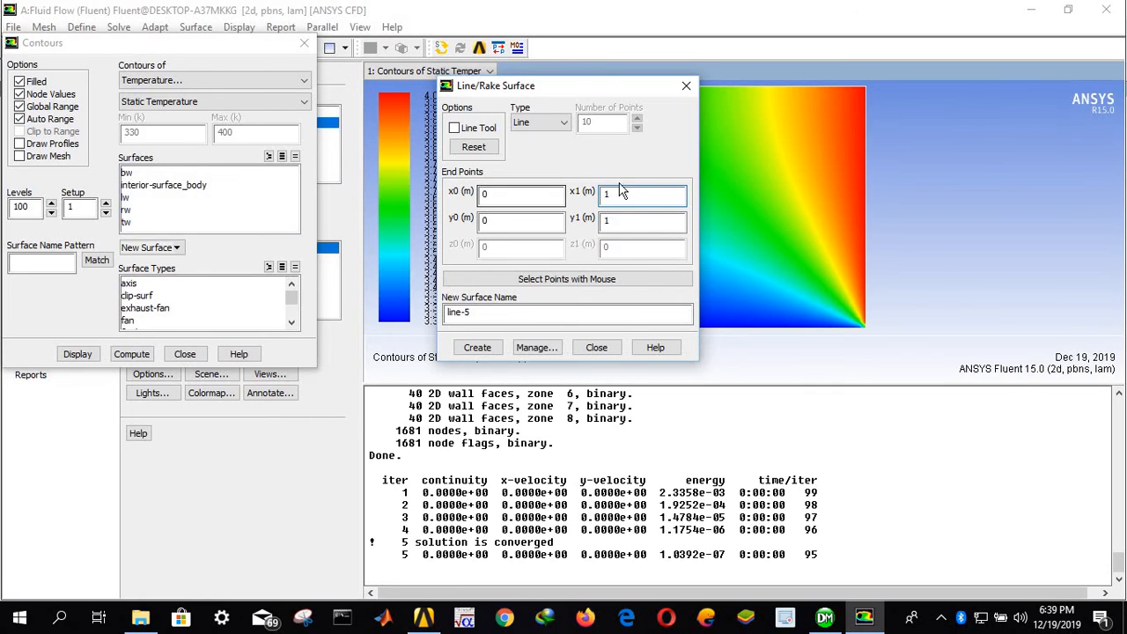
click(487, 221)
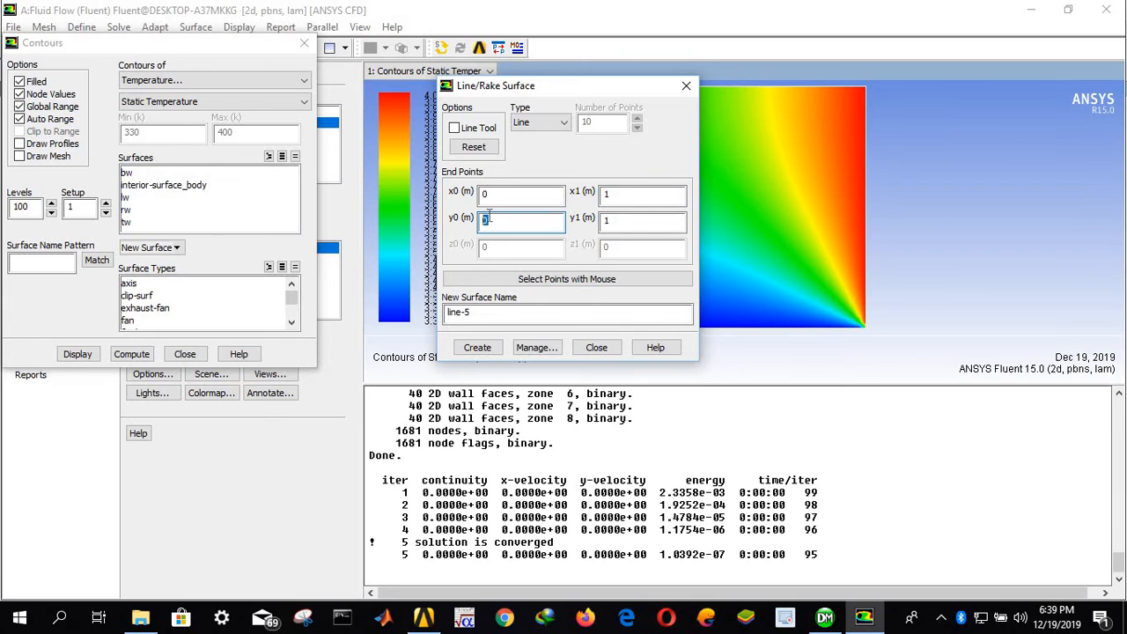
double_click(607, 221)
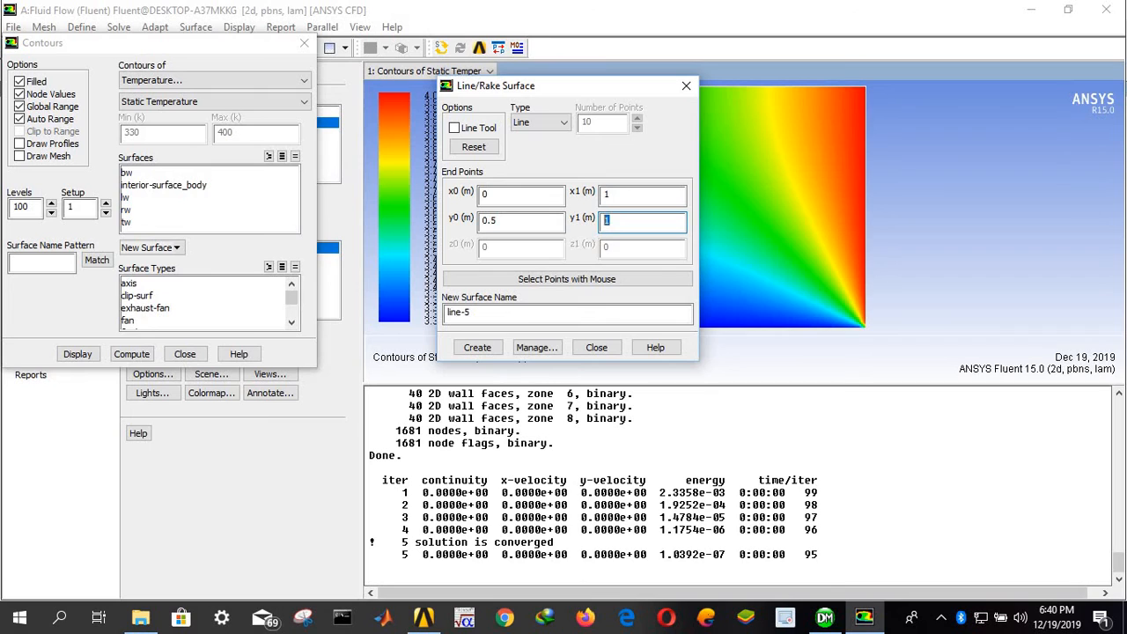
key(Tab)
key(Tab)
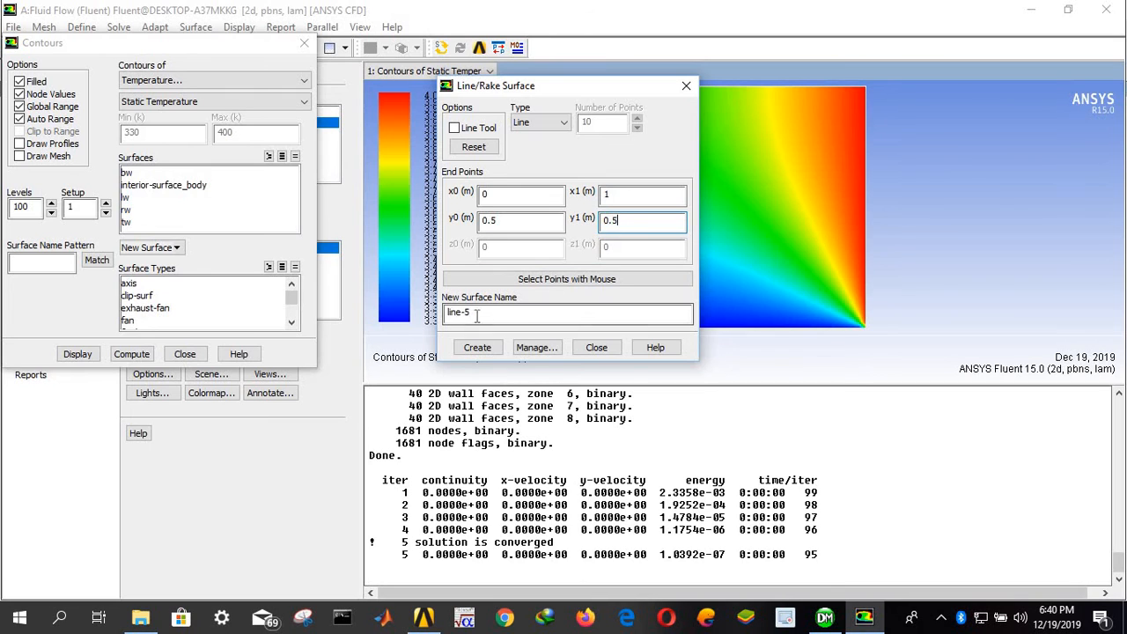
Name the line surface mid-y-line, create it, and close the line and contour dialogs
text(mid-y-)
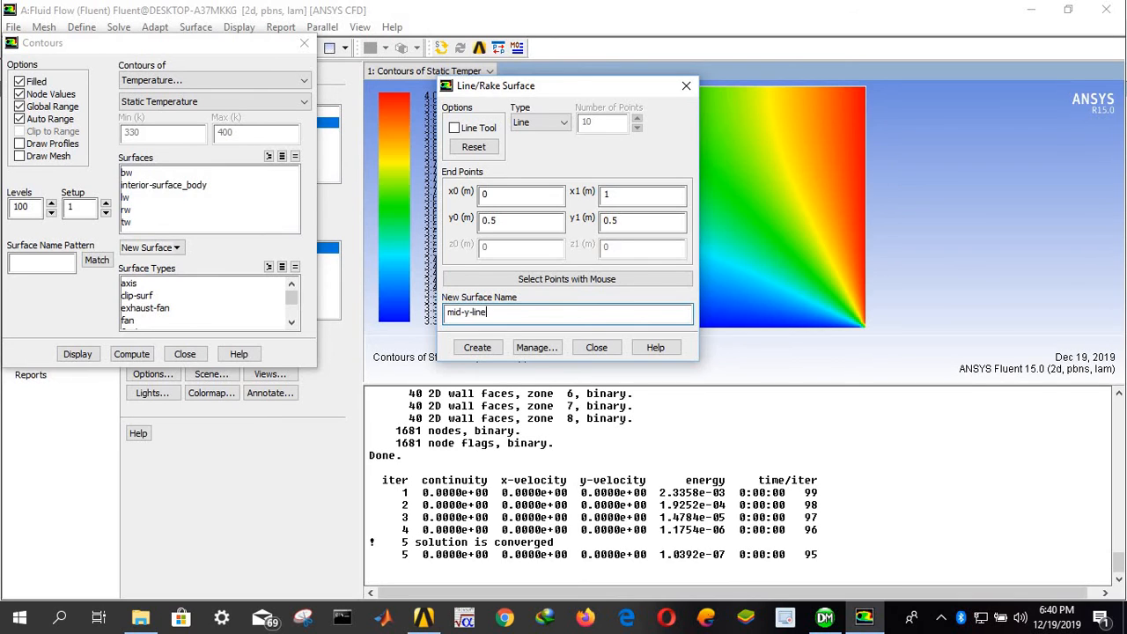
click(475, 347)
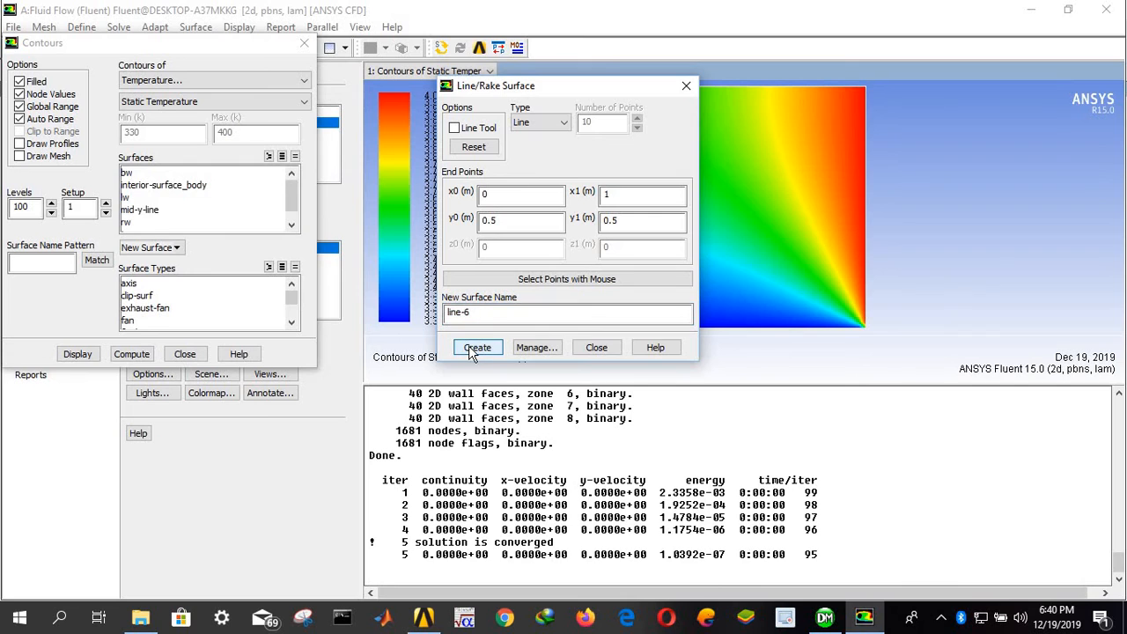
click(595, 347)
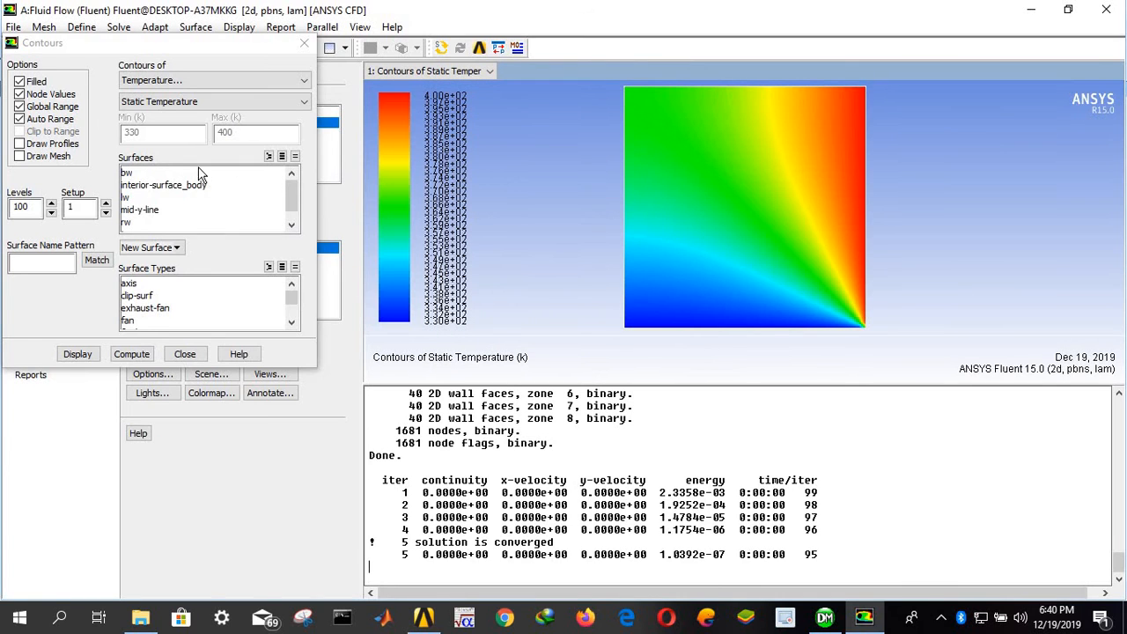
click(185, 353)
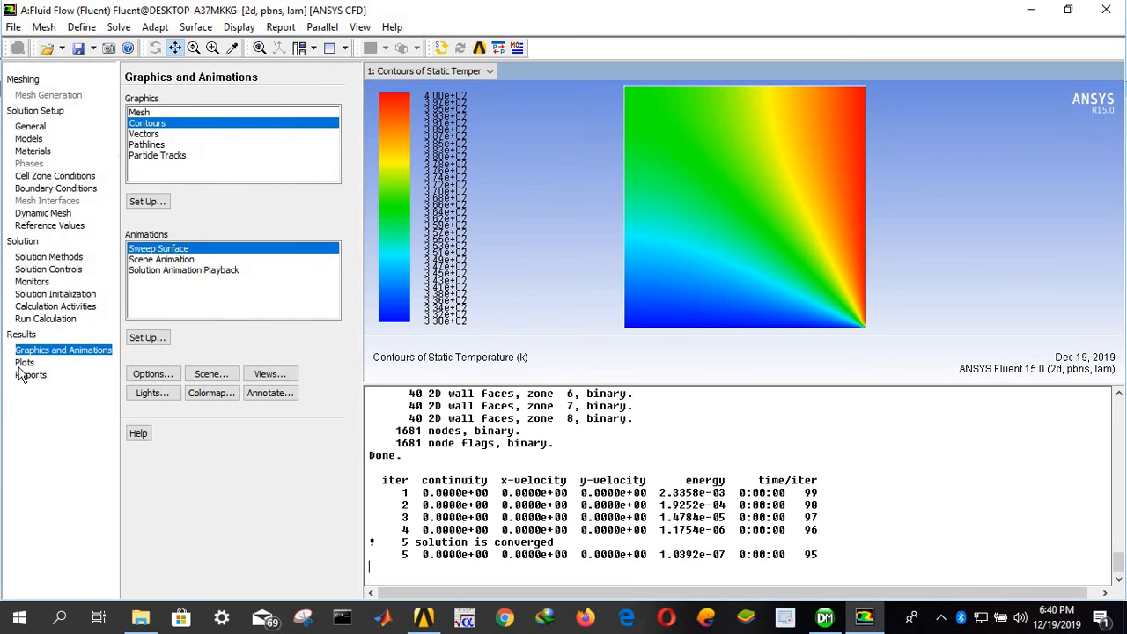
Create an XY plot of static temperature against curve length along mid-y-line
click(25, 363)
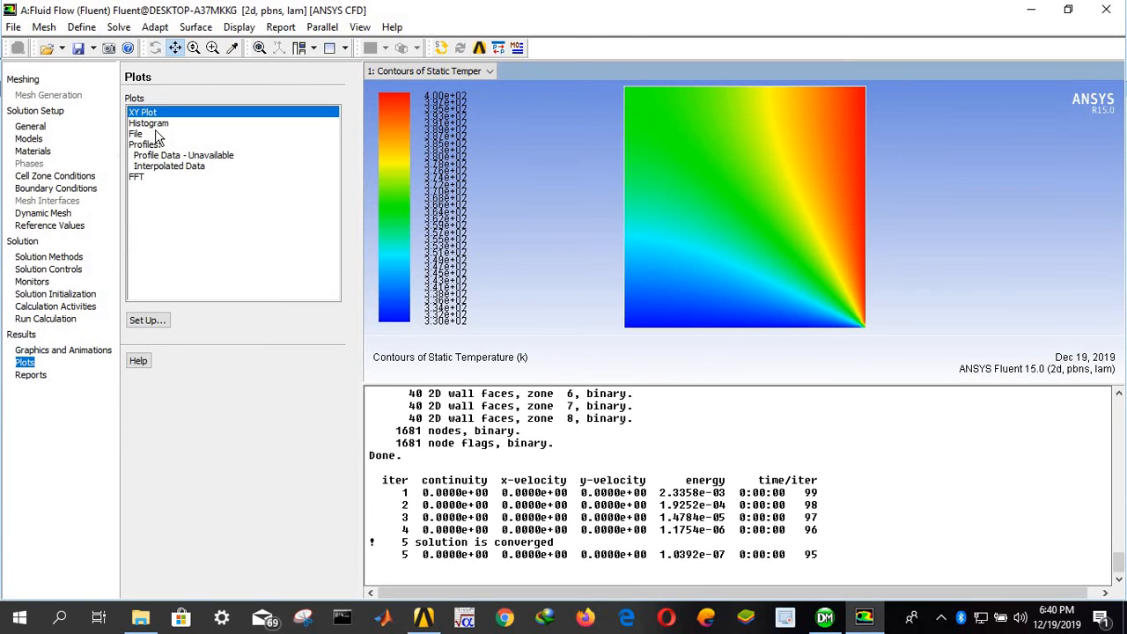
click(148, 321)
click(200, 228)
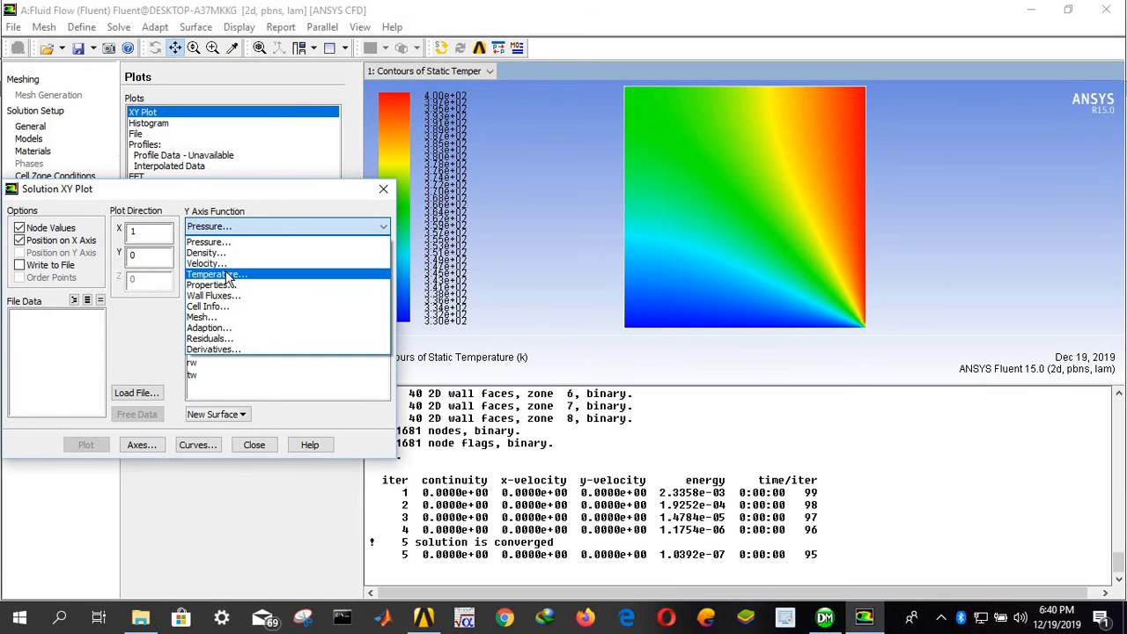
click(222, 274)
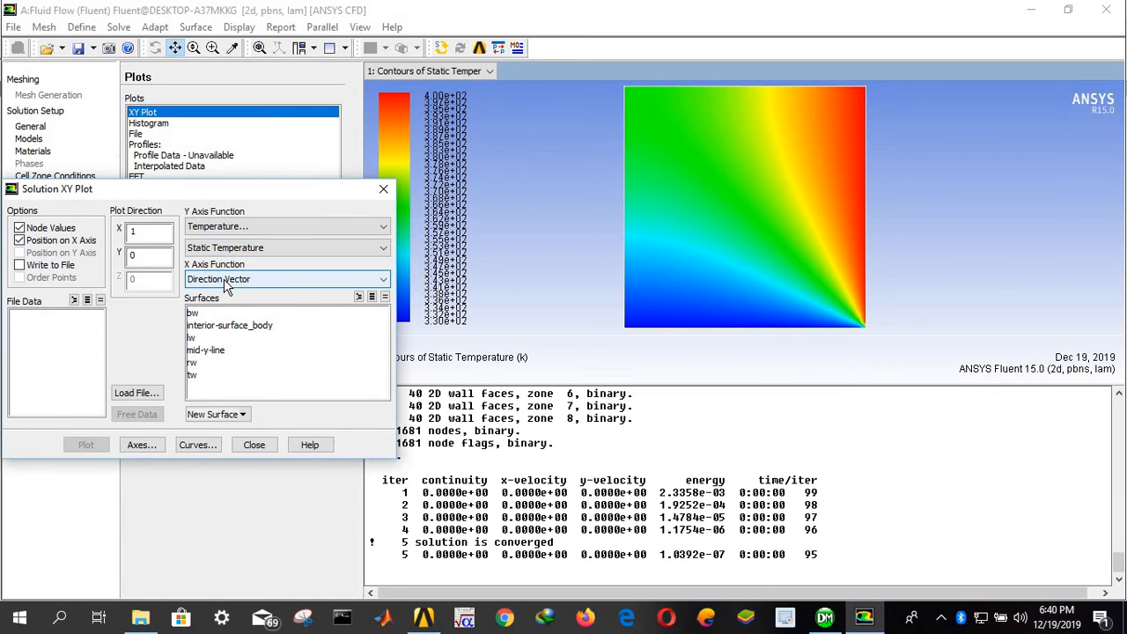
click(220, 279)
click(223, 307)
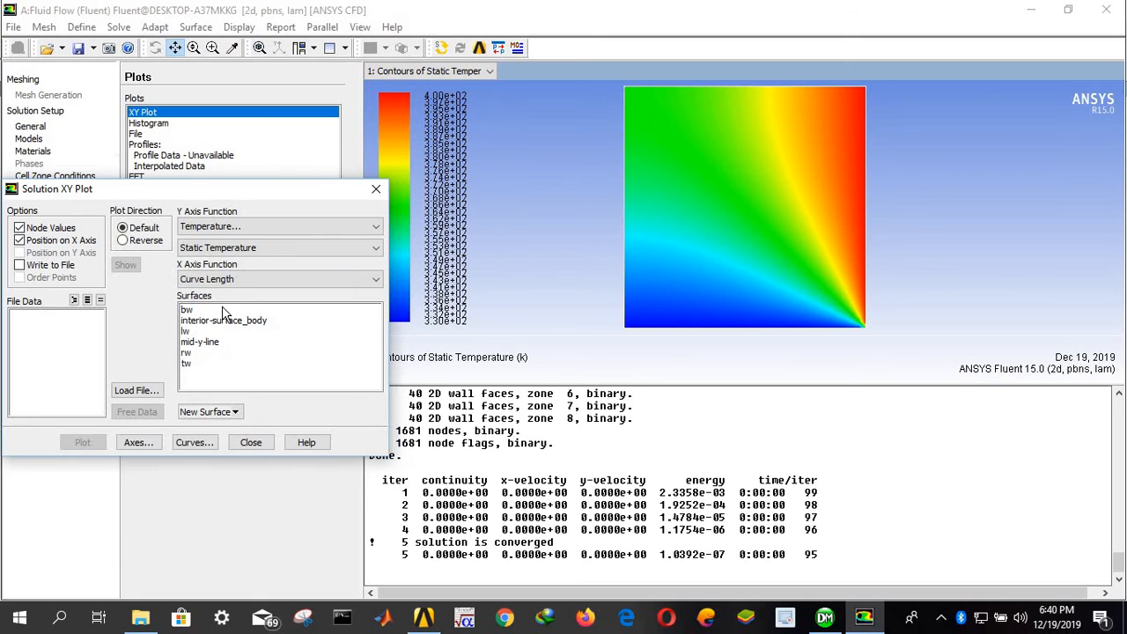
click(203, 342)
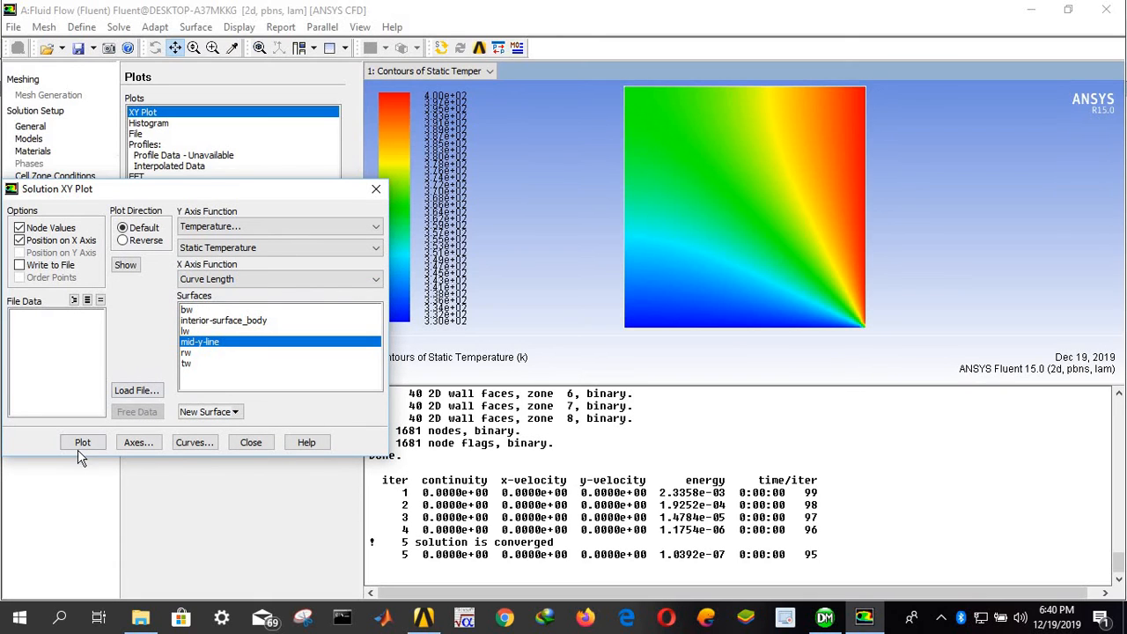
click(73, 442)
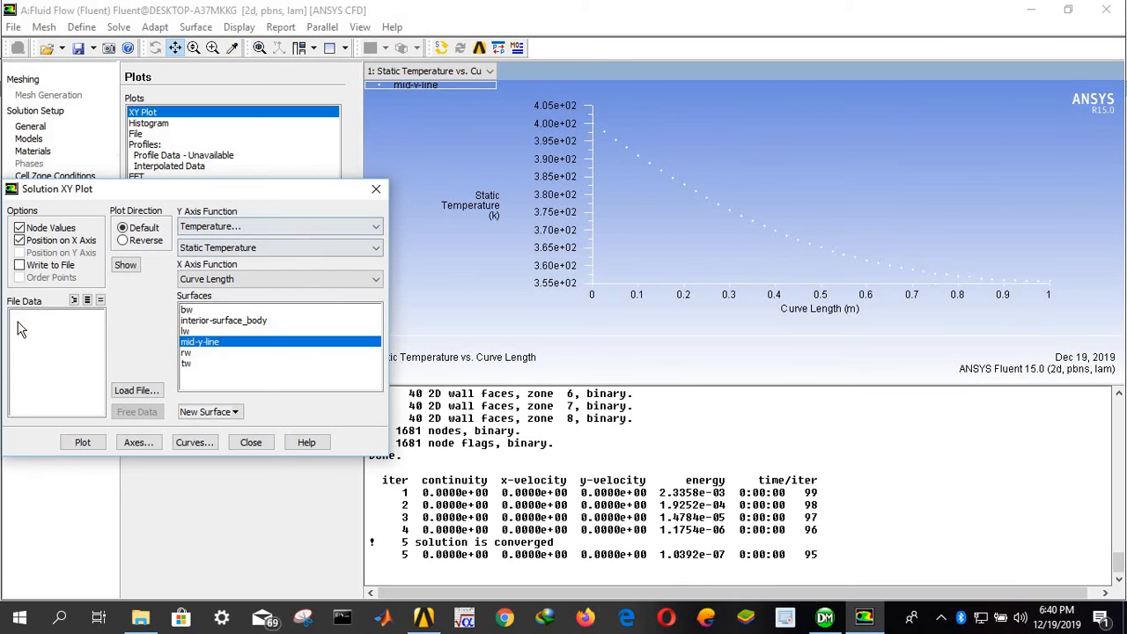
Turn on Write to File for the mid-y-line XY plot and start writing its data
click(19, 265)
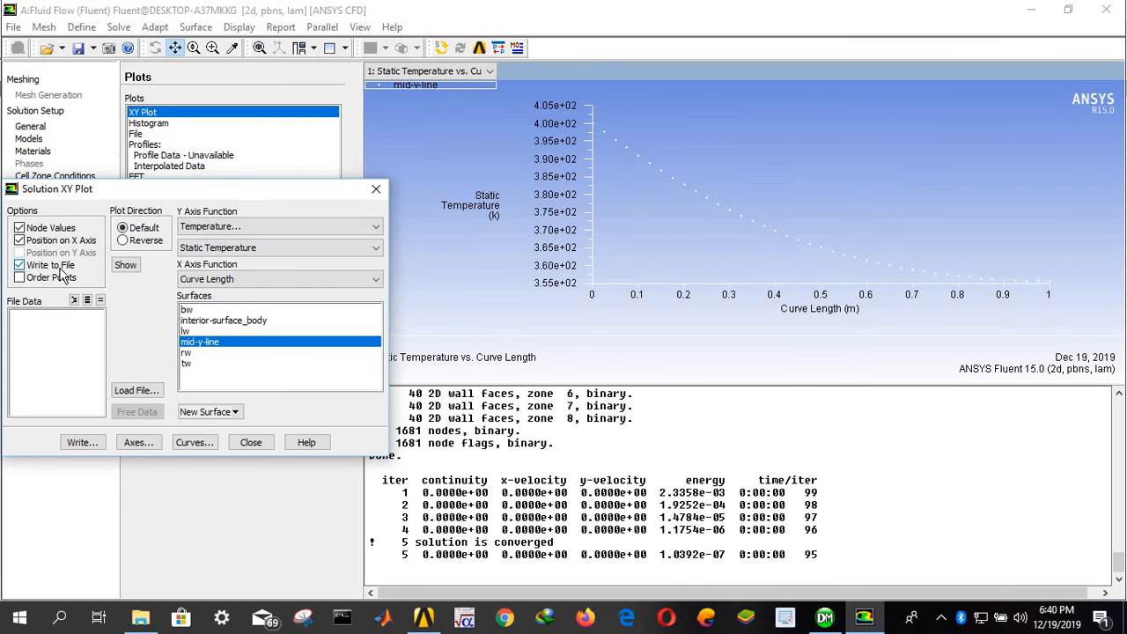
click(79, 442)
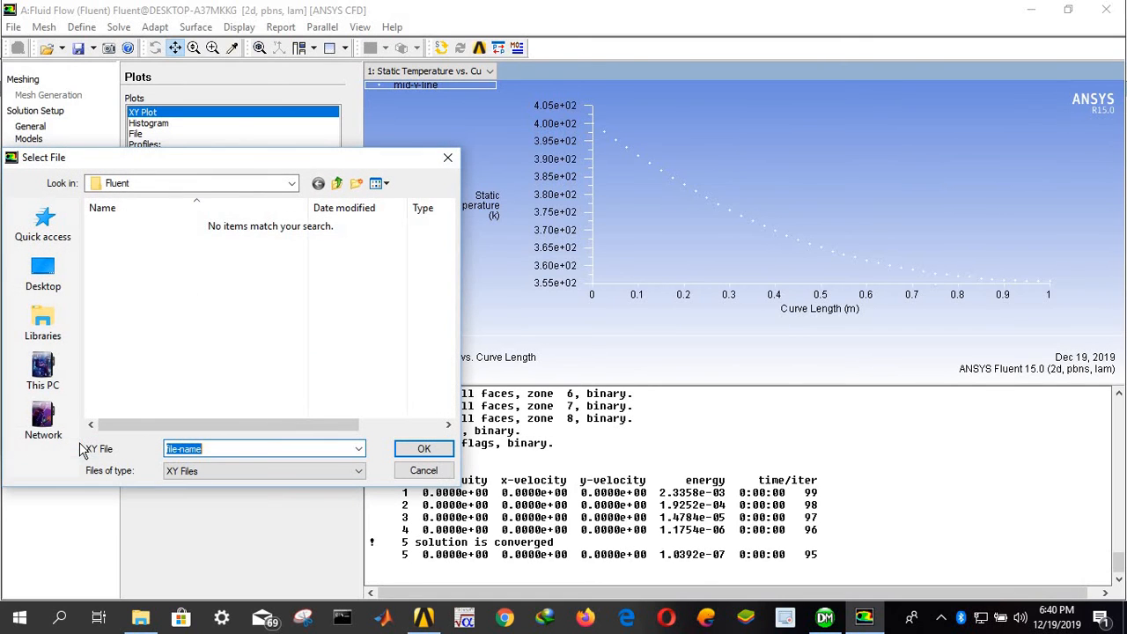
click(151, 184)
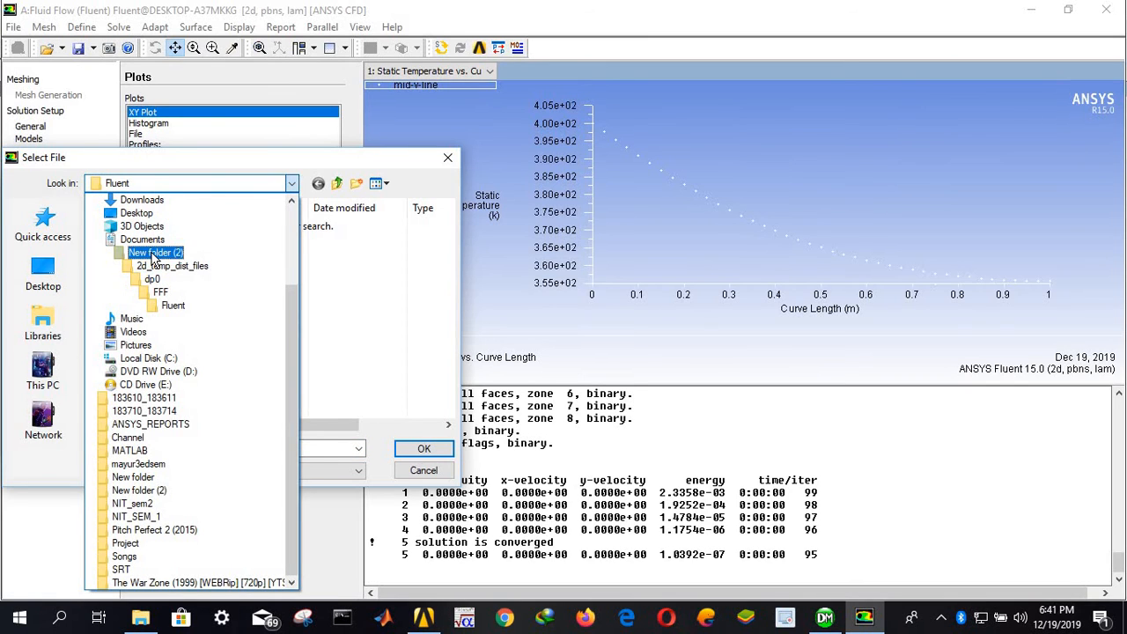
click(155, 254)
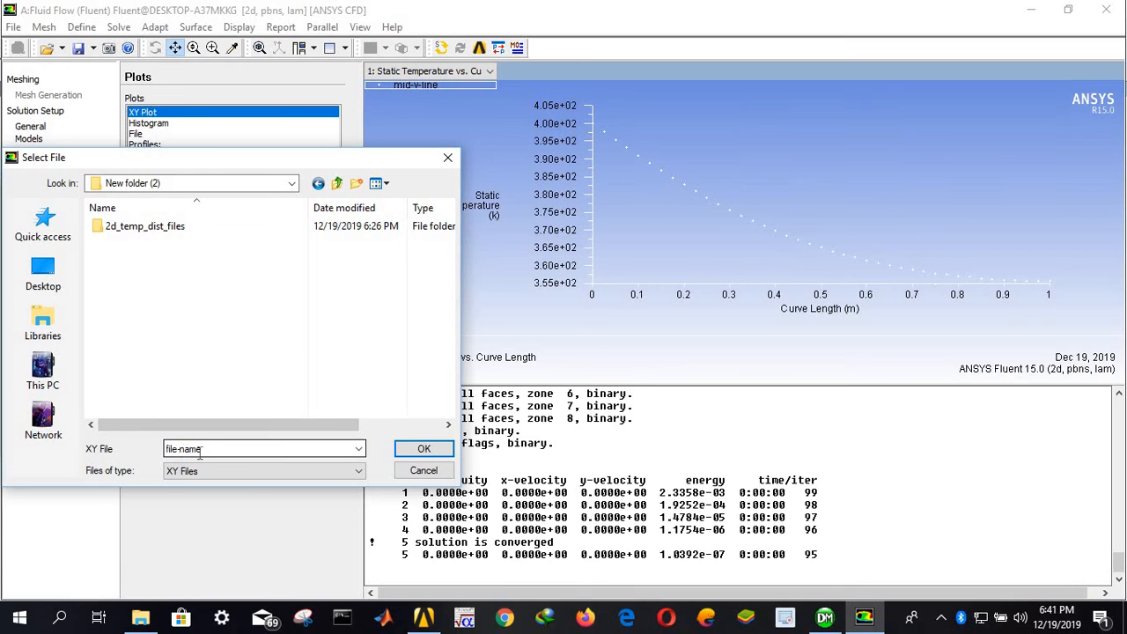
click(448, 450)
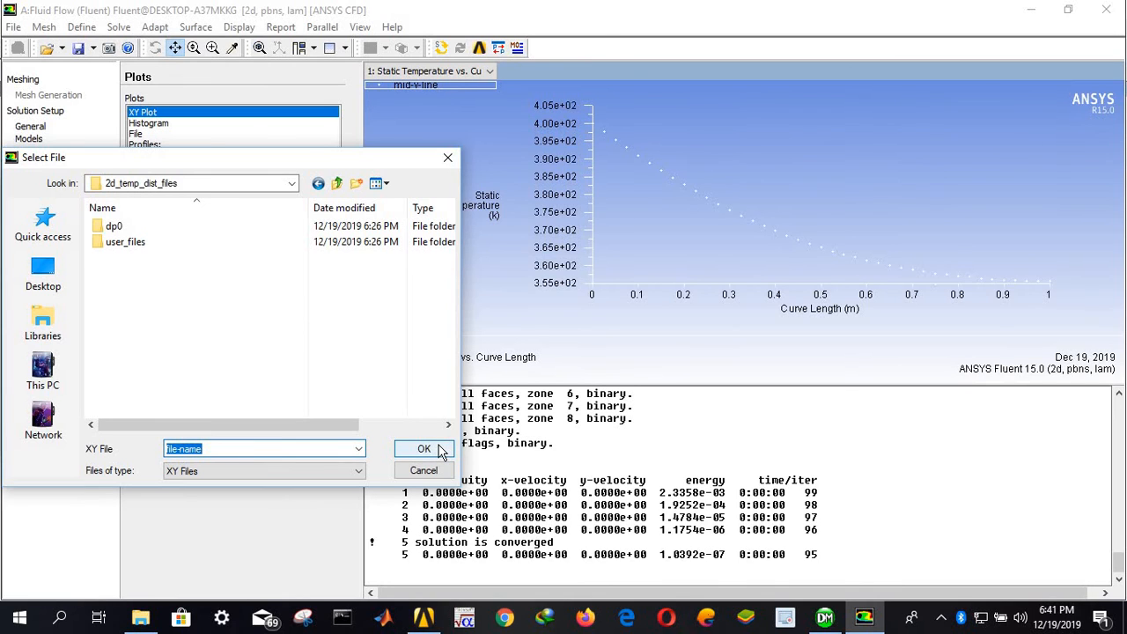
click(159, 183)
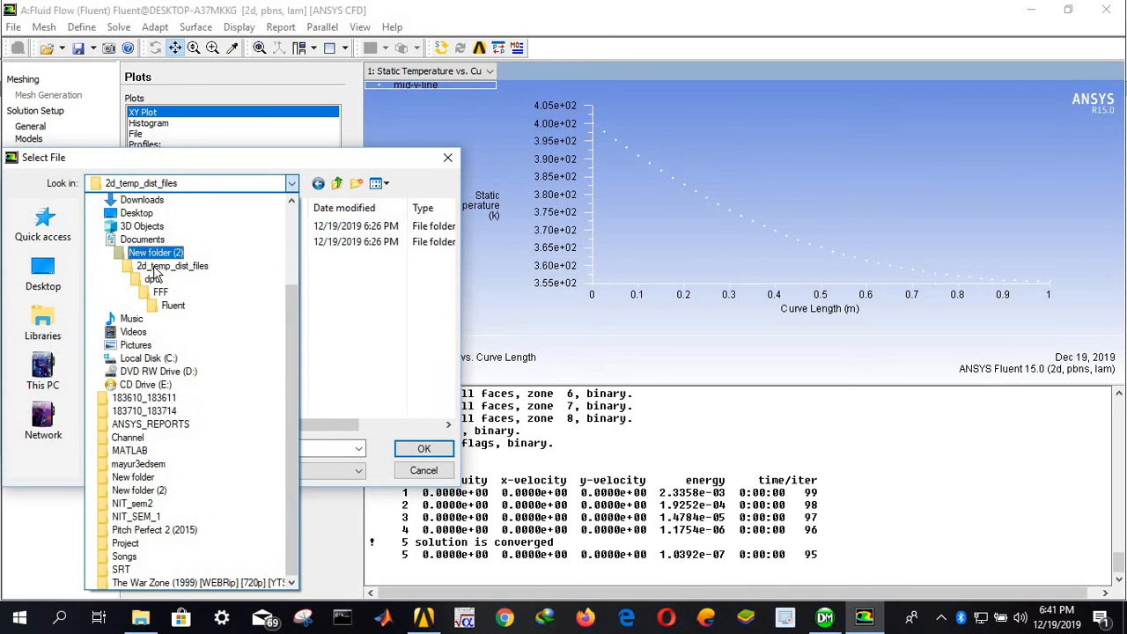
click(167, 266)
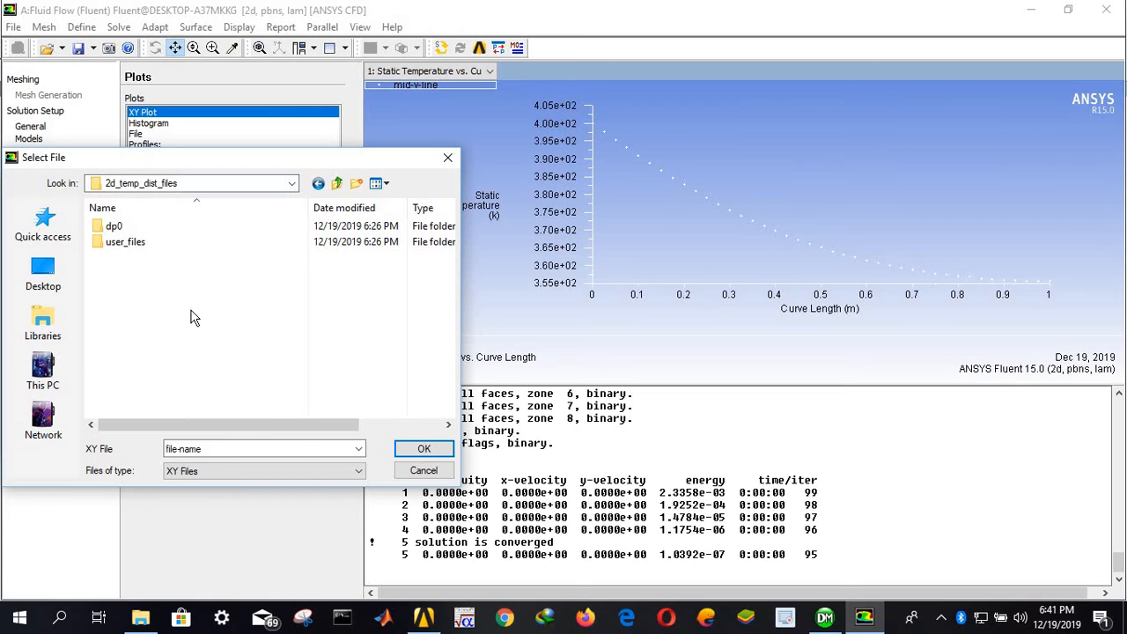
click(156, 183)
click(149, 252)
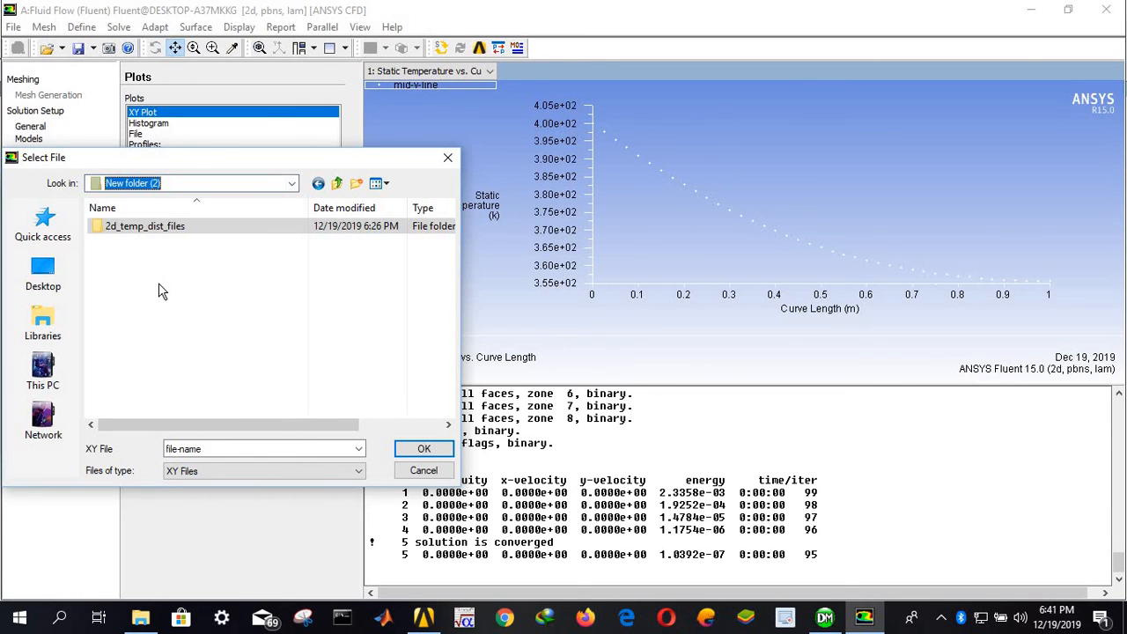
click(423, 449)
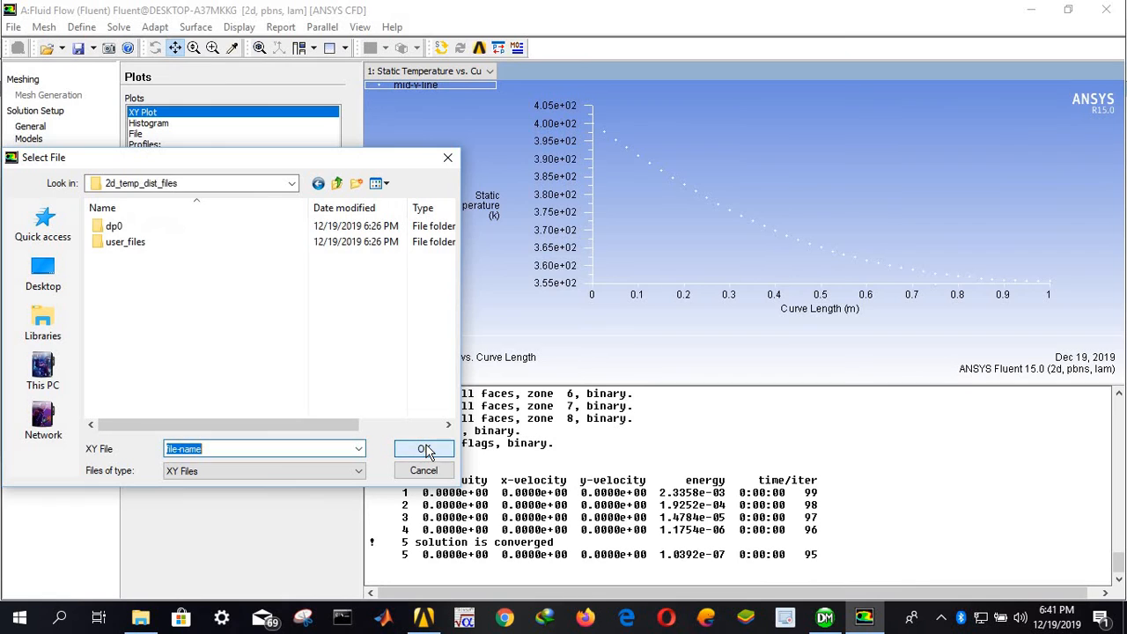
Write the plot data as file-name in New folder (2) under Documents and close the XY plot dialog
click(176, 183)
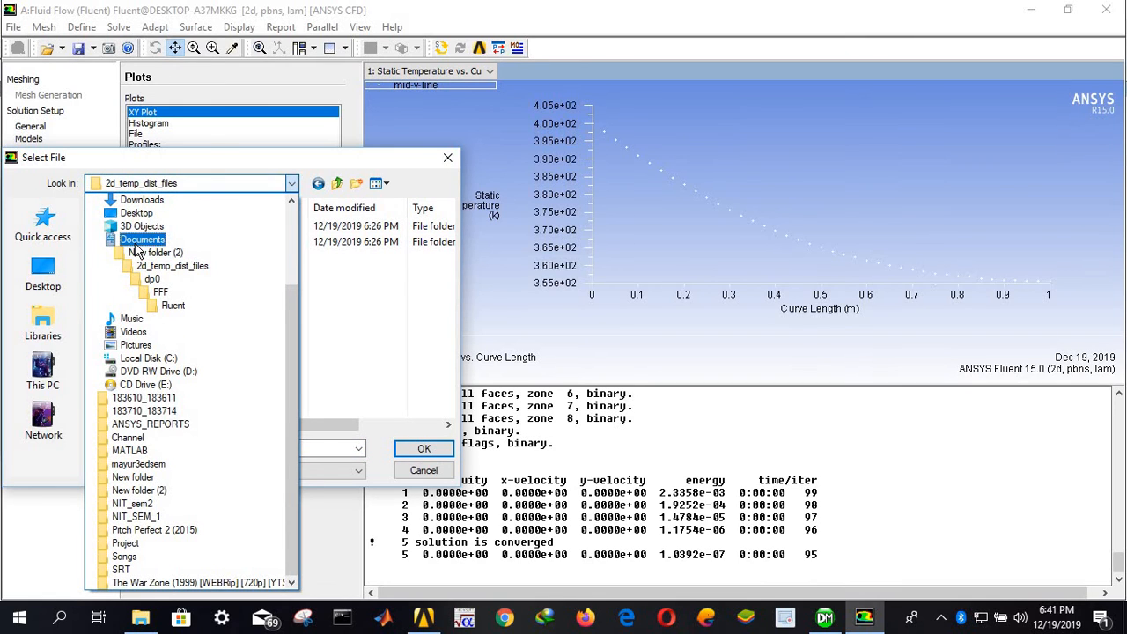
click(142, 241)
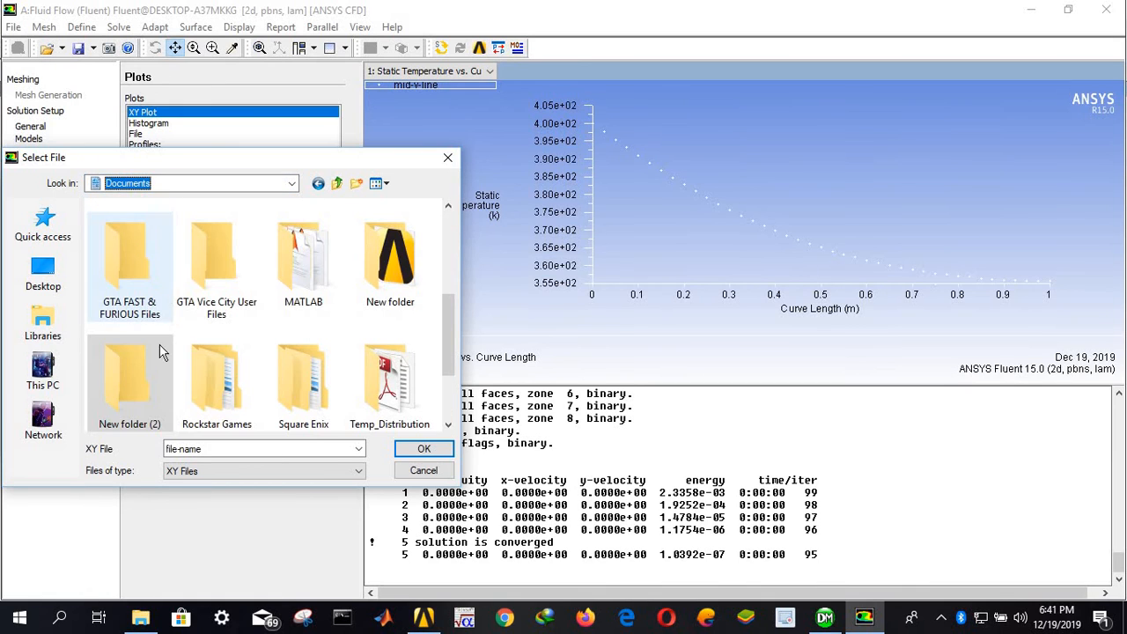
double_click(132, 375)
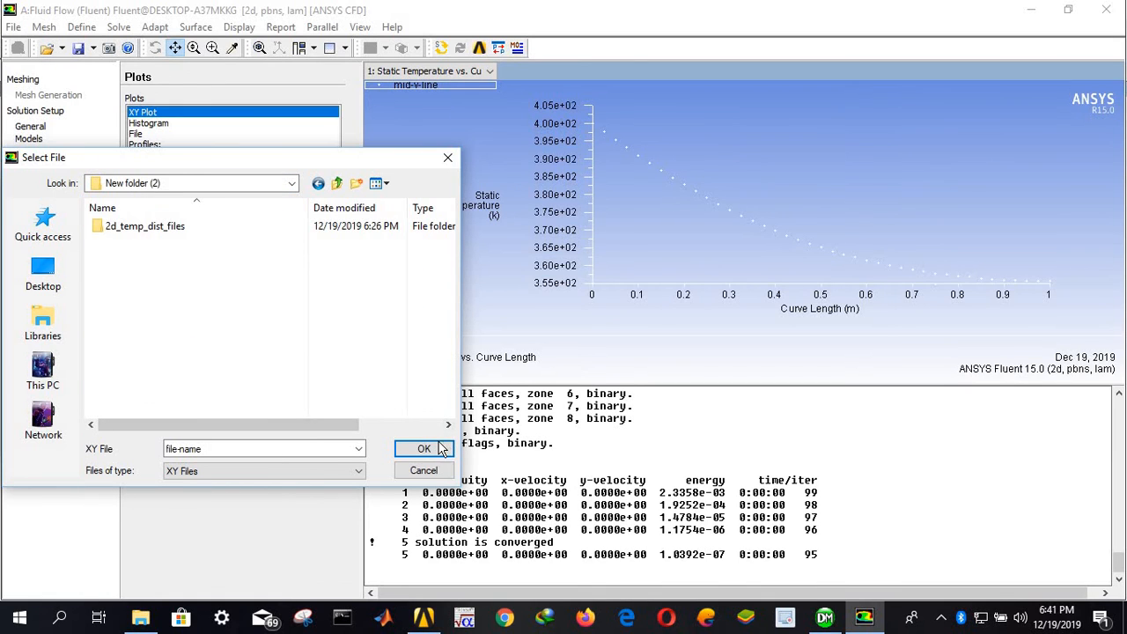
click(423, 449)
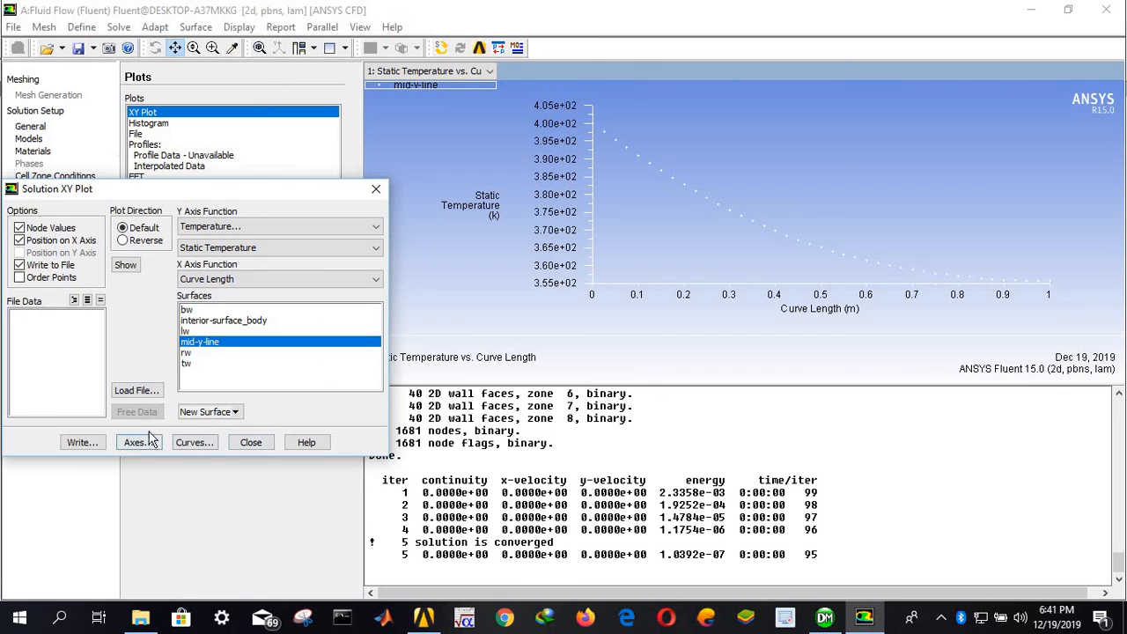
click(252, 447)
Switch to Excel in a maximized window and create a blank workbook
click(18, 619)
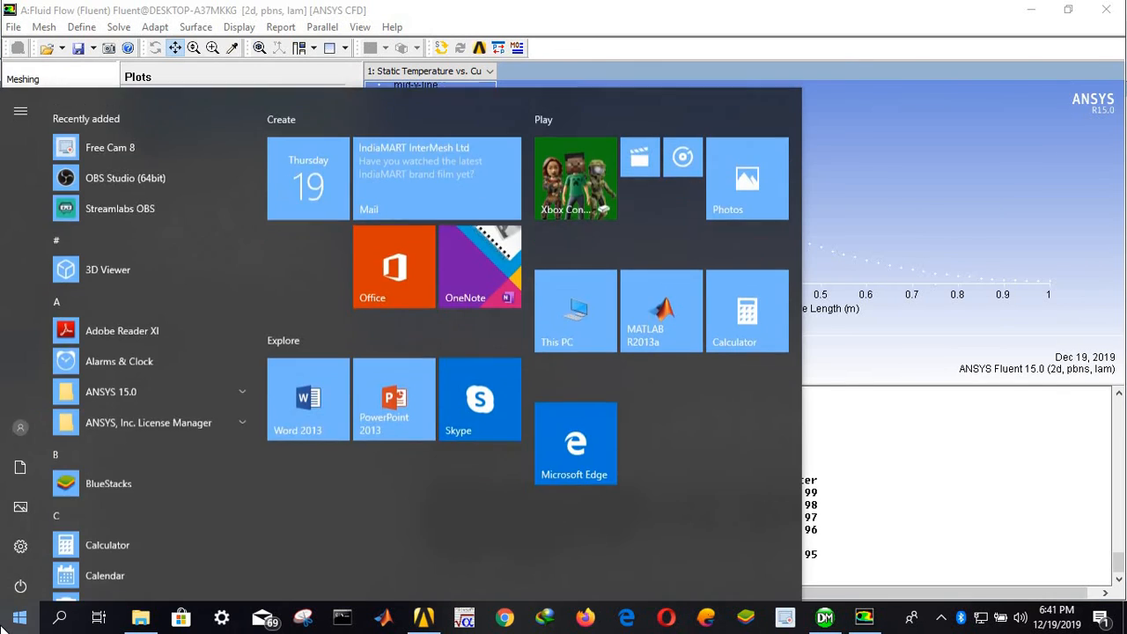
click(19, 619)
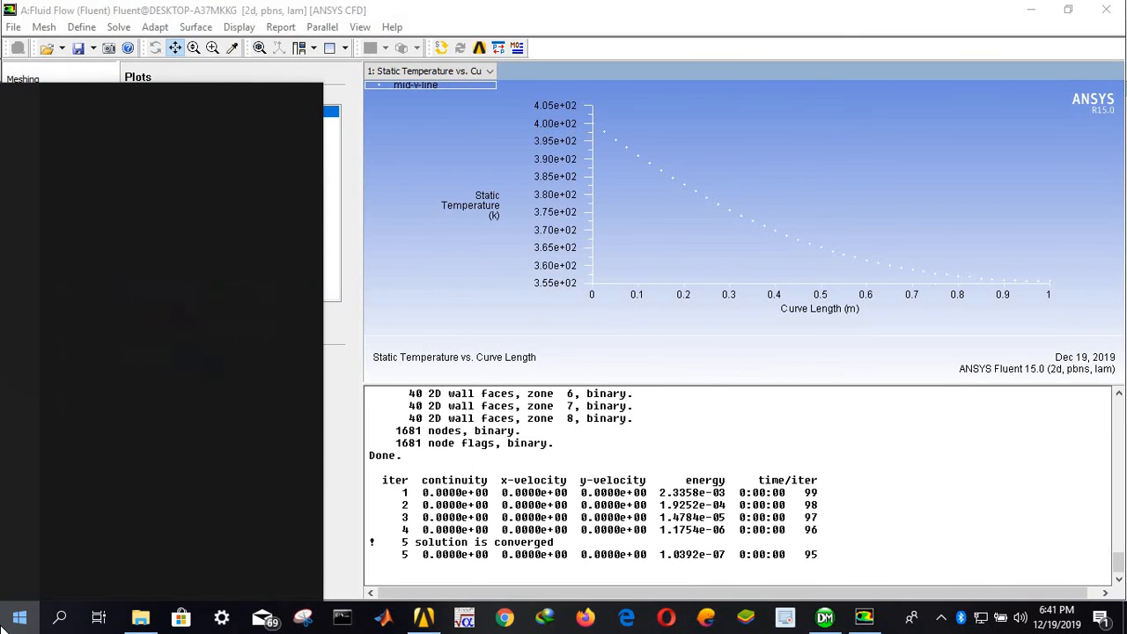
text(excel)
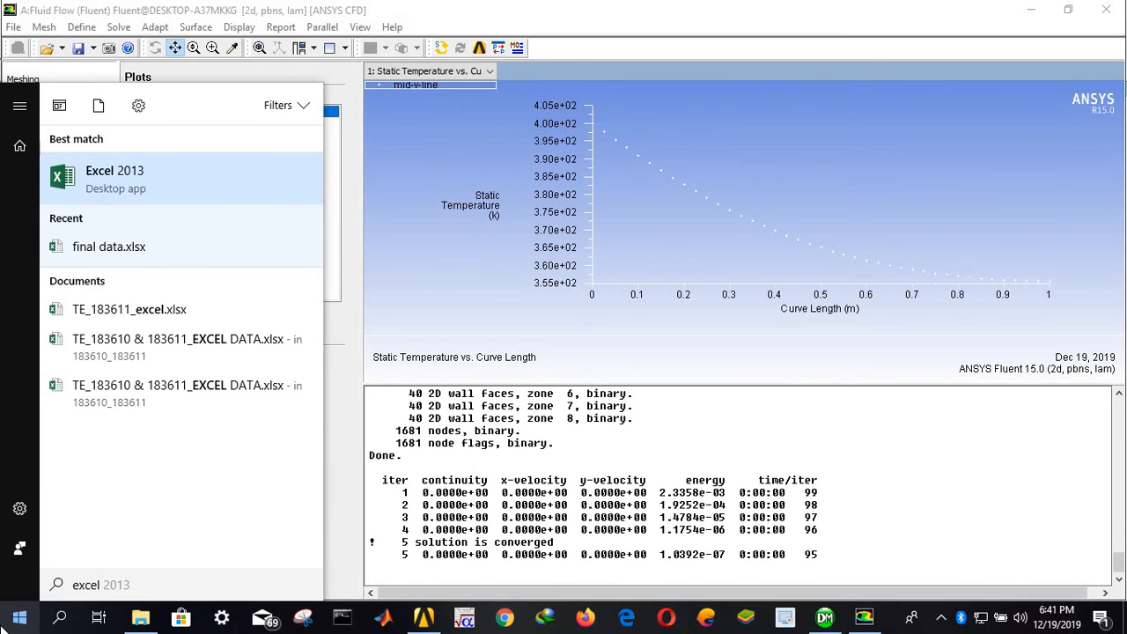
key(Return)
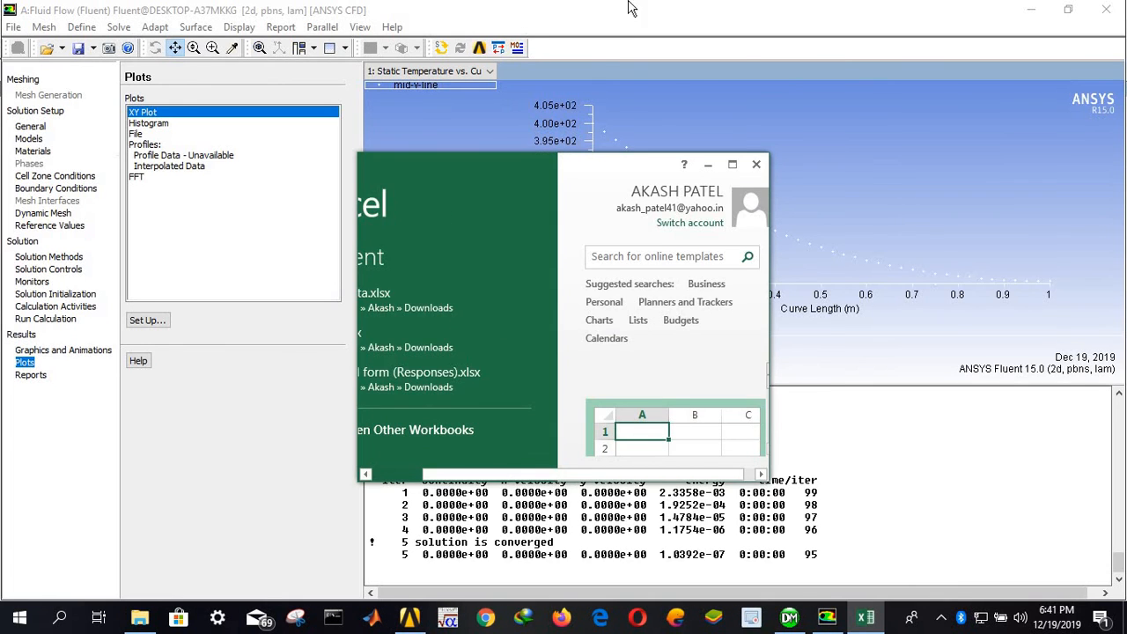
click(733, 165)
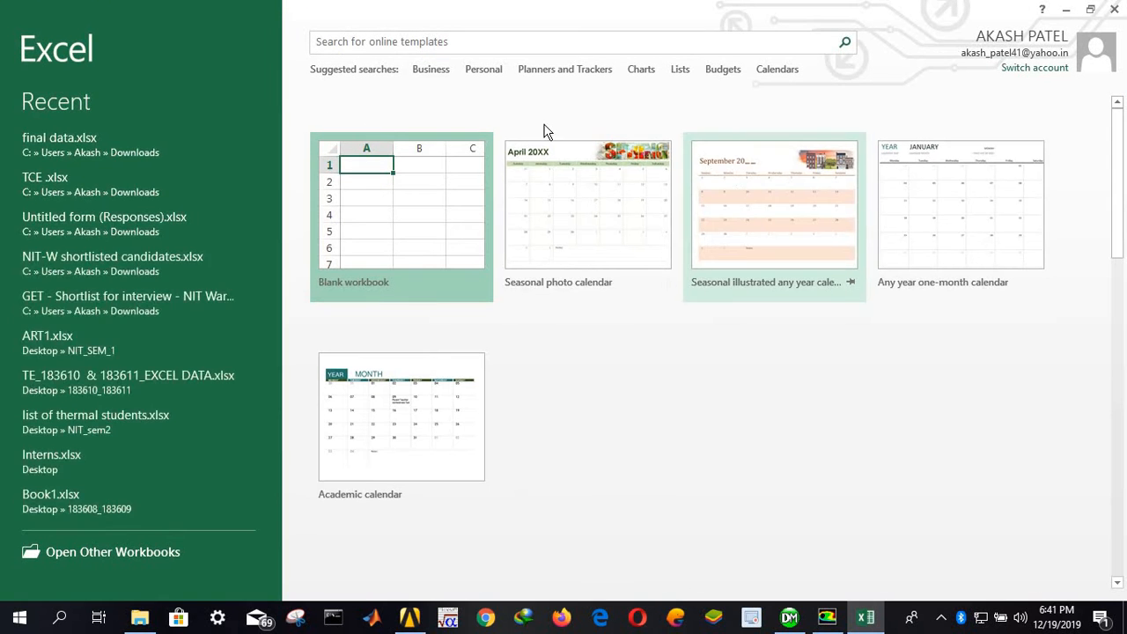
click(436, 229)
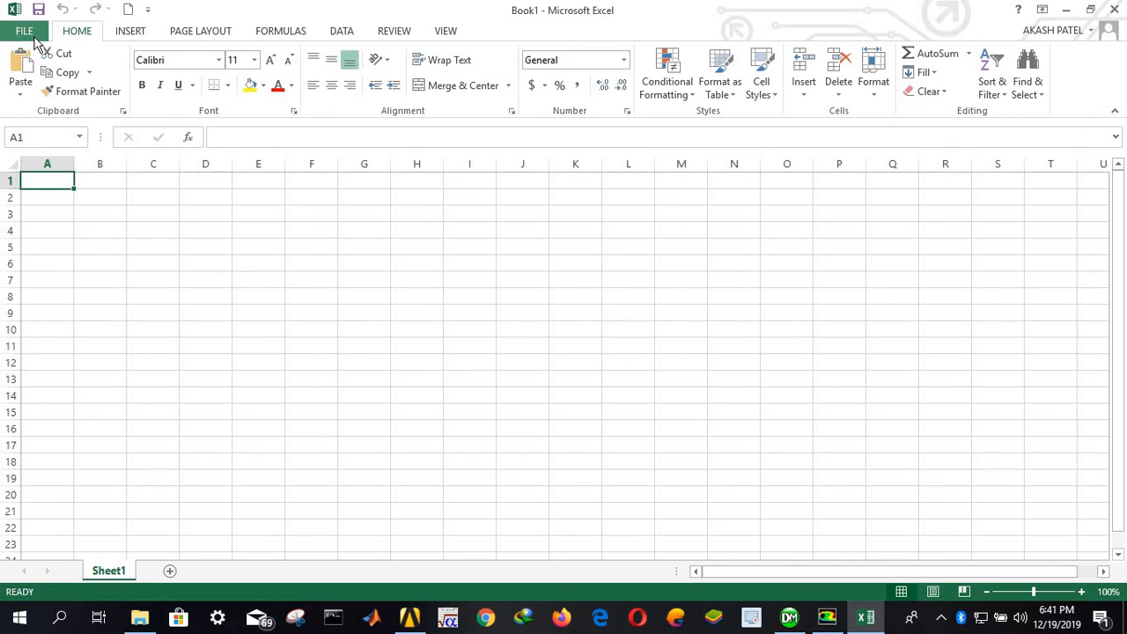
Start opening a file from the computer and browse to New folder (2) in Documents
click(36, 35)
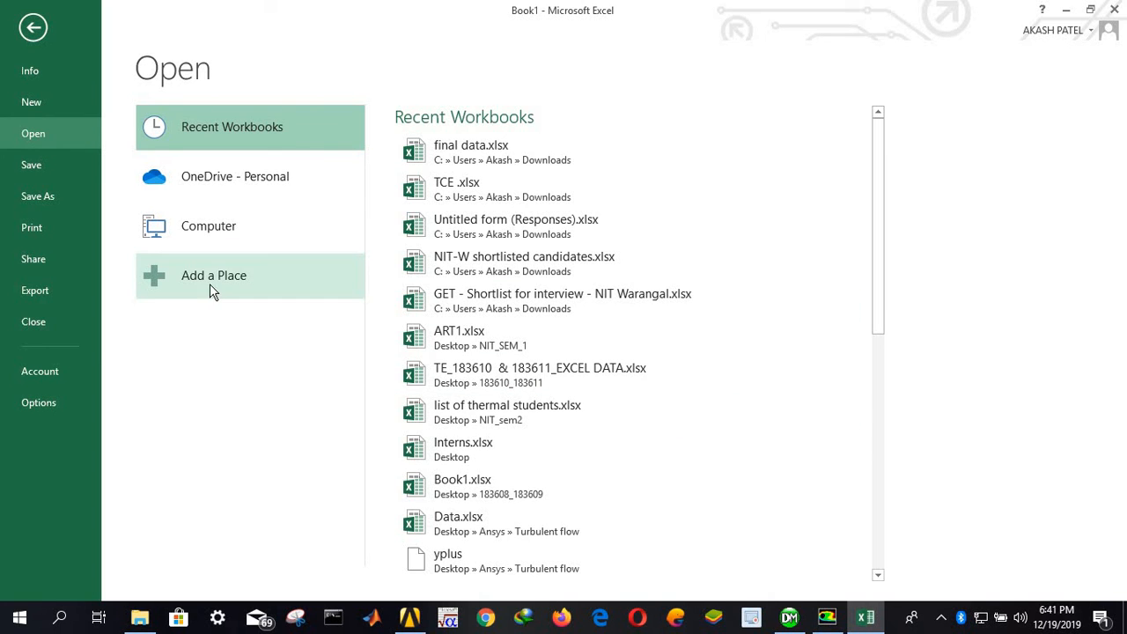
scroll(537, 495, down, 5)
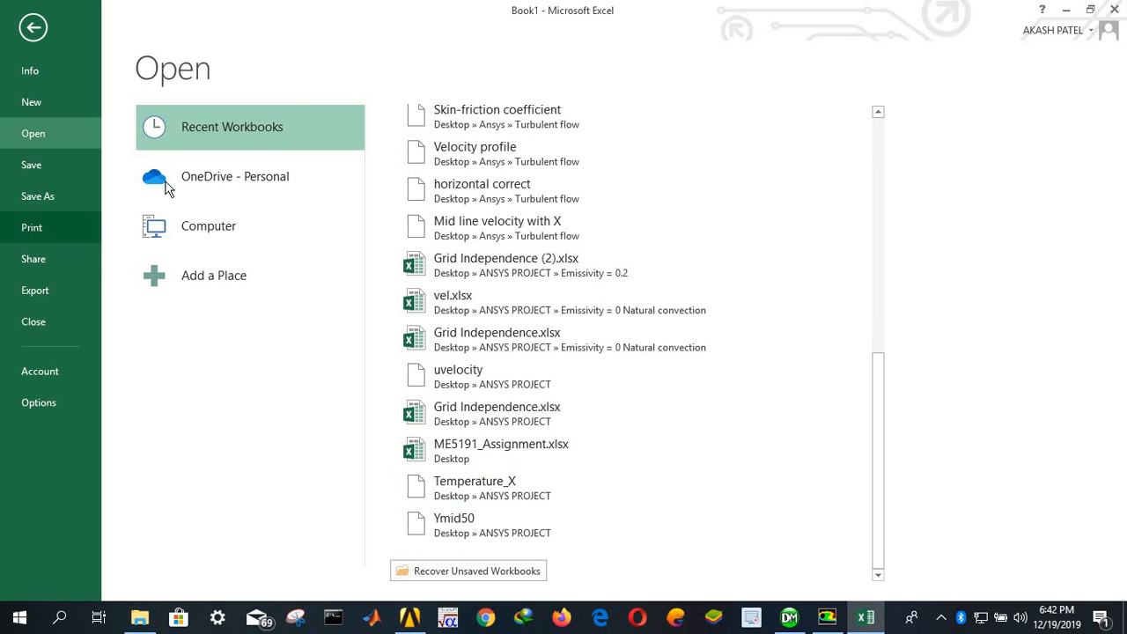
click(215, 234)
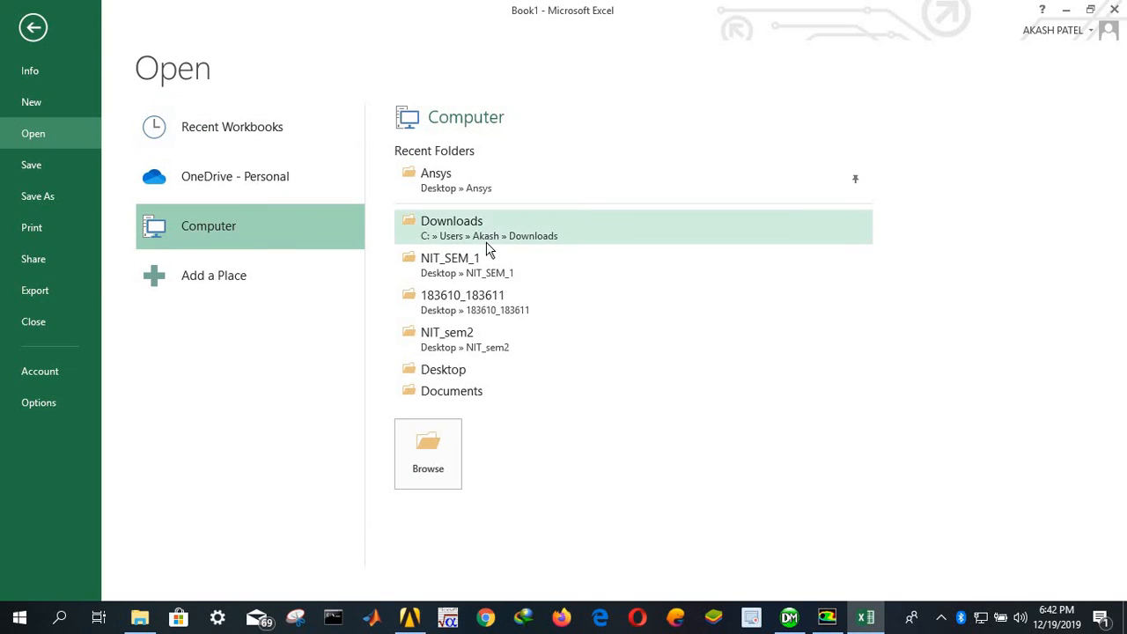
click(444, 451)
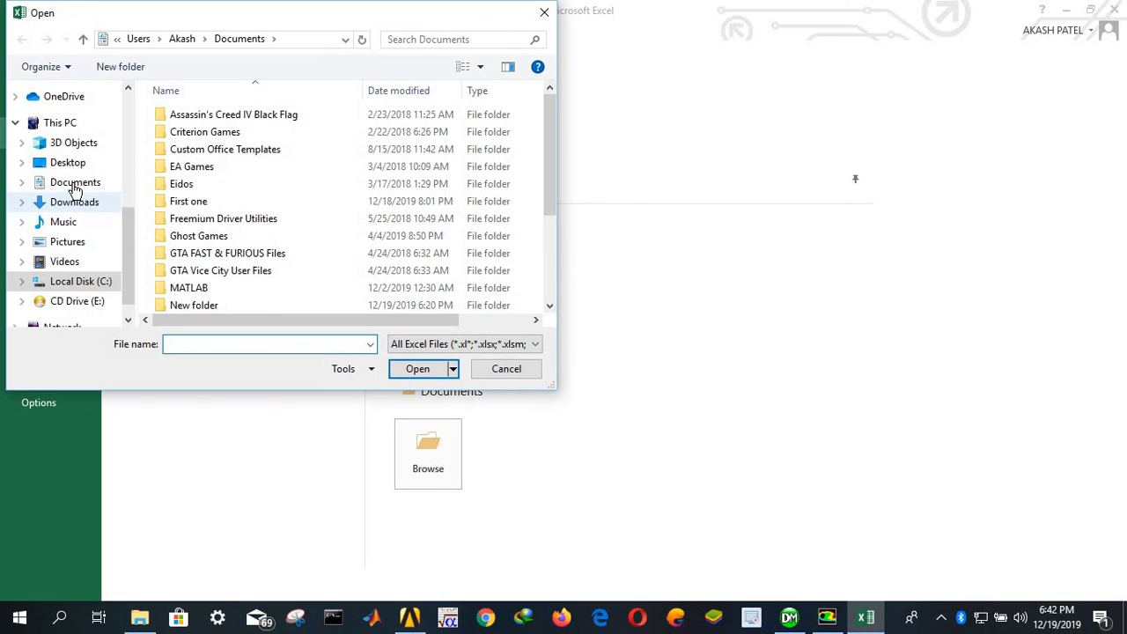
click(75, 182)
click(194, 173)
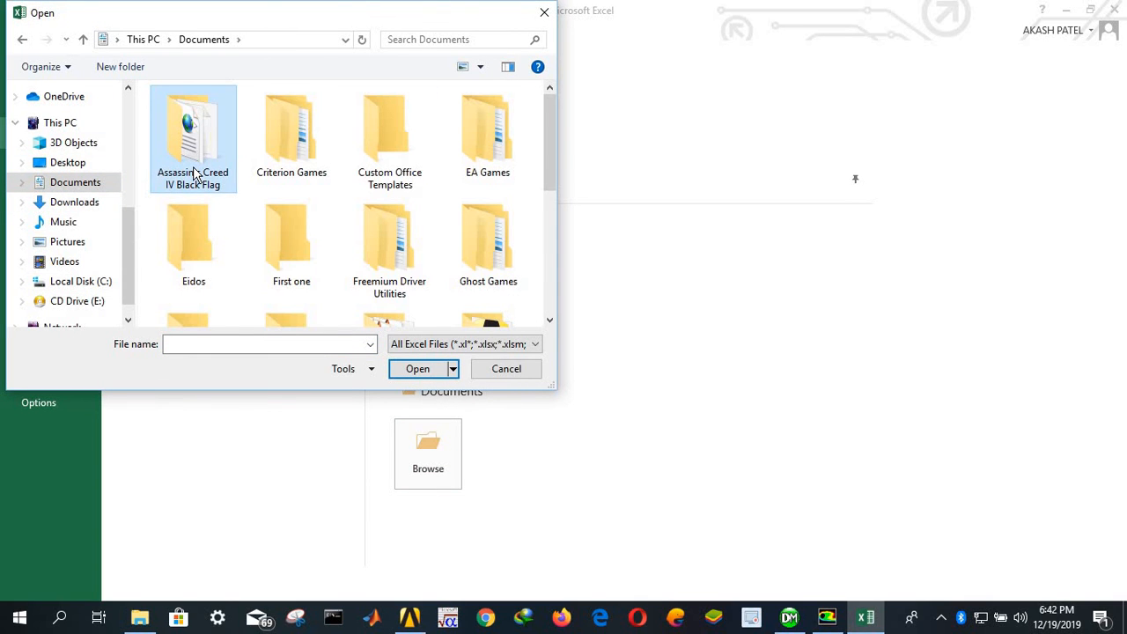
scroll(194, 173, down, 3)
double_click(225, 233)
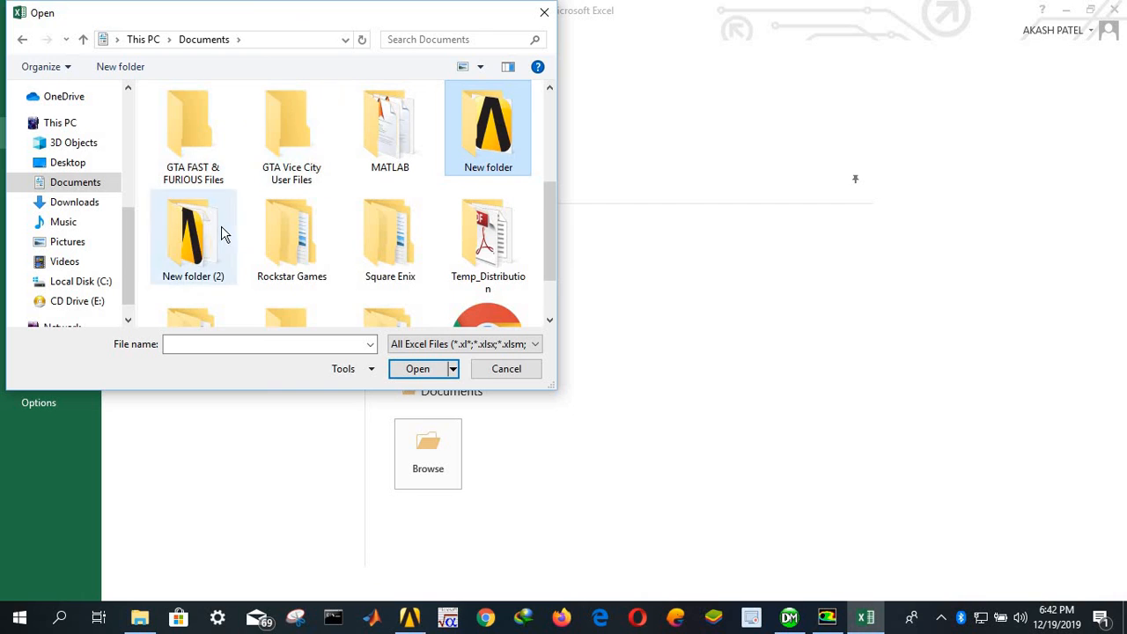
click(224, 123)
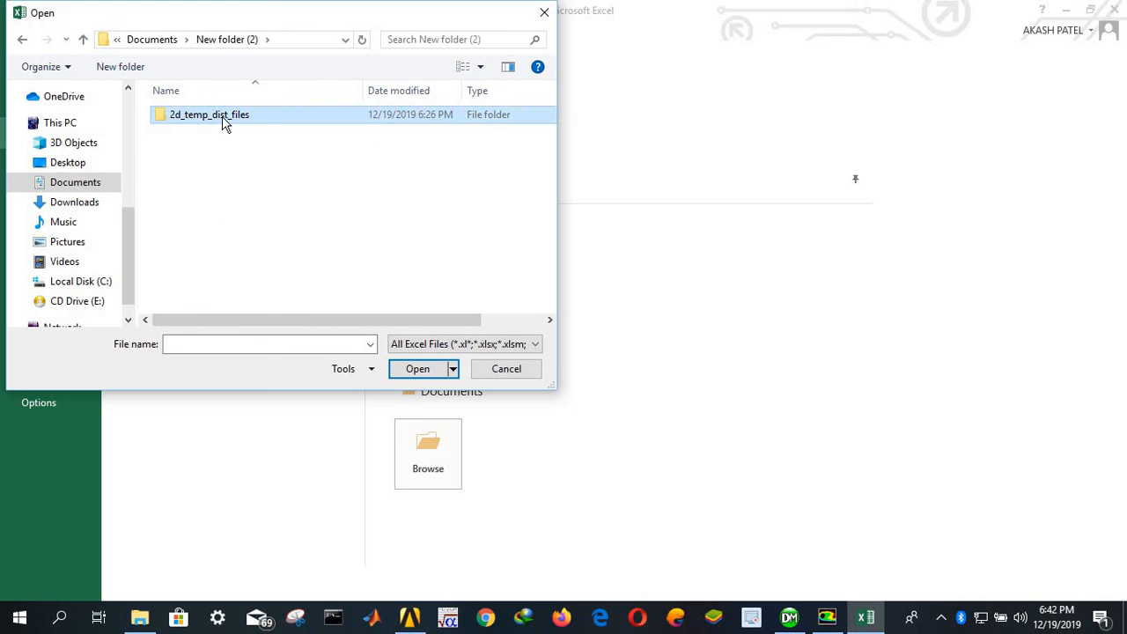
Show all file types and open the exported file-name, accepting the format mismatch
click(433, 345)
scroll(429, 361, up, 2)
click(409, 359)
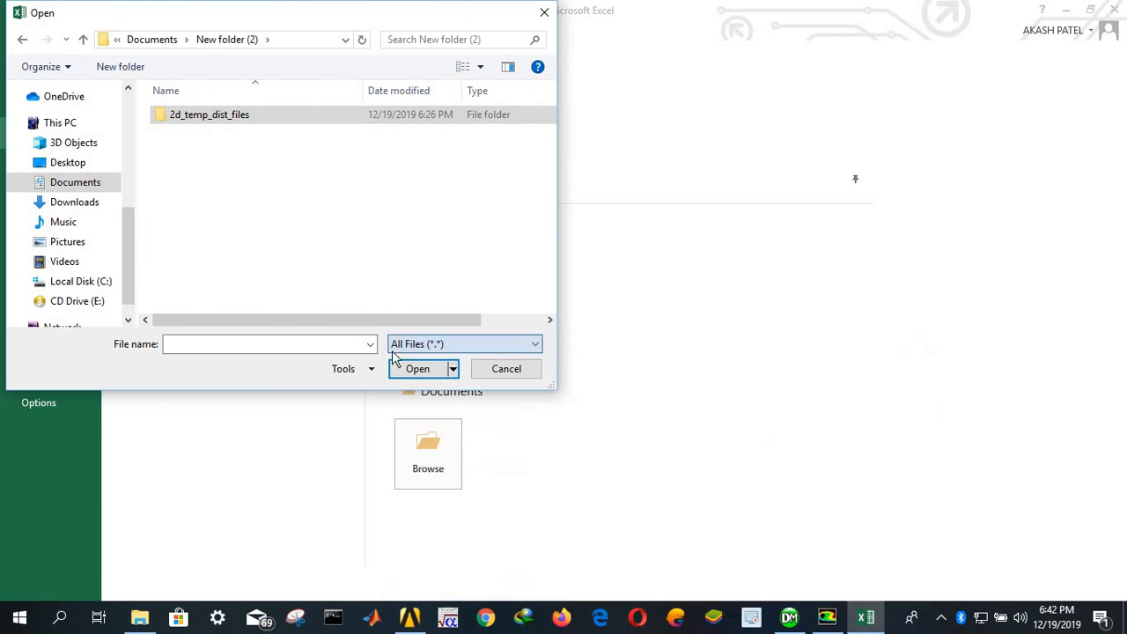
double_click(199, 151)
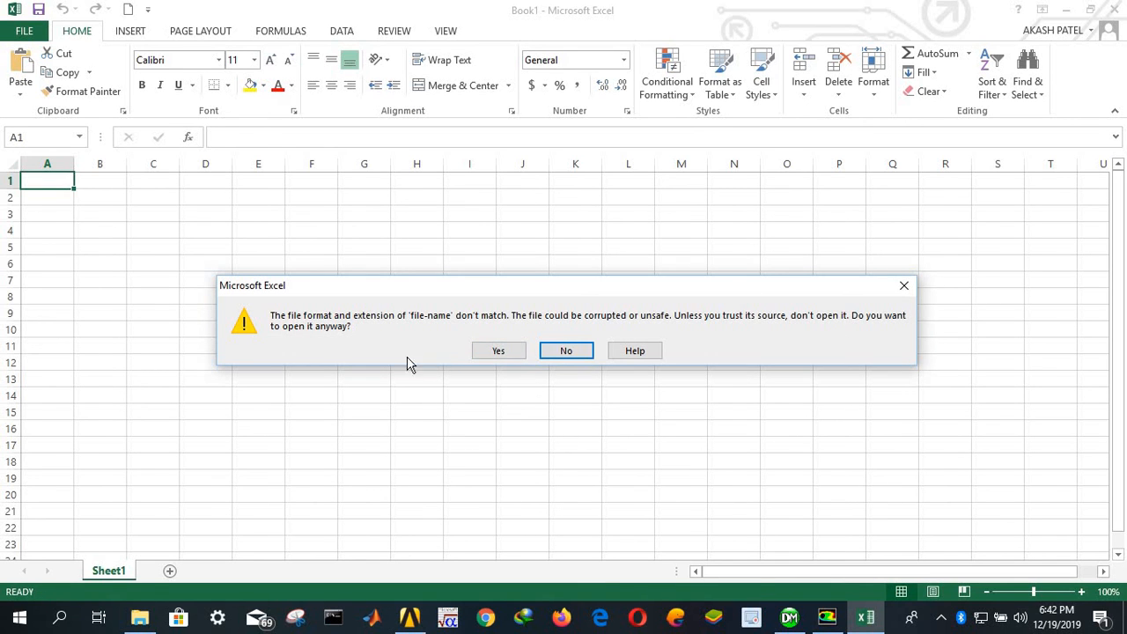
click(500, 353)
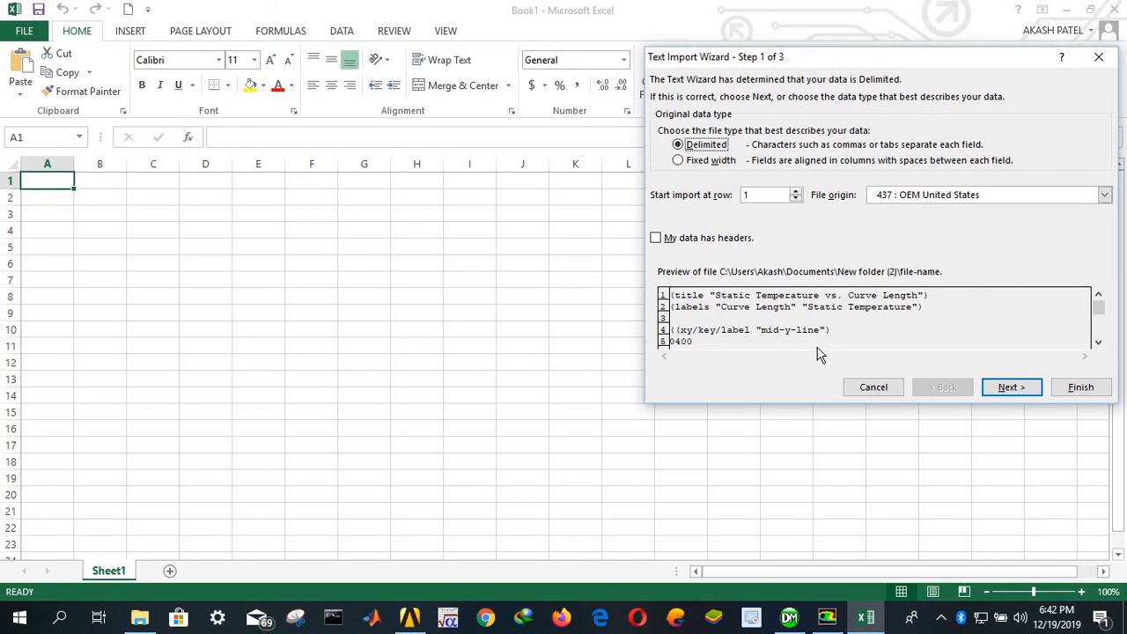
Import the file as delimited text with General column format and maximize the resulting workbook
click(1013, 389)
click(1013, 388)
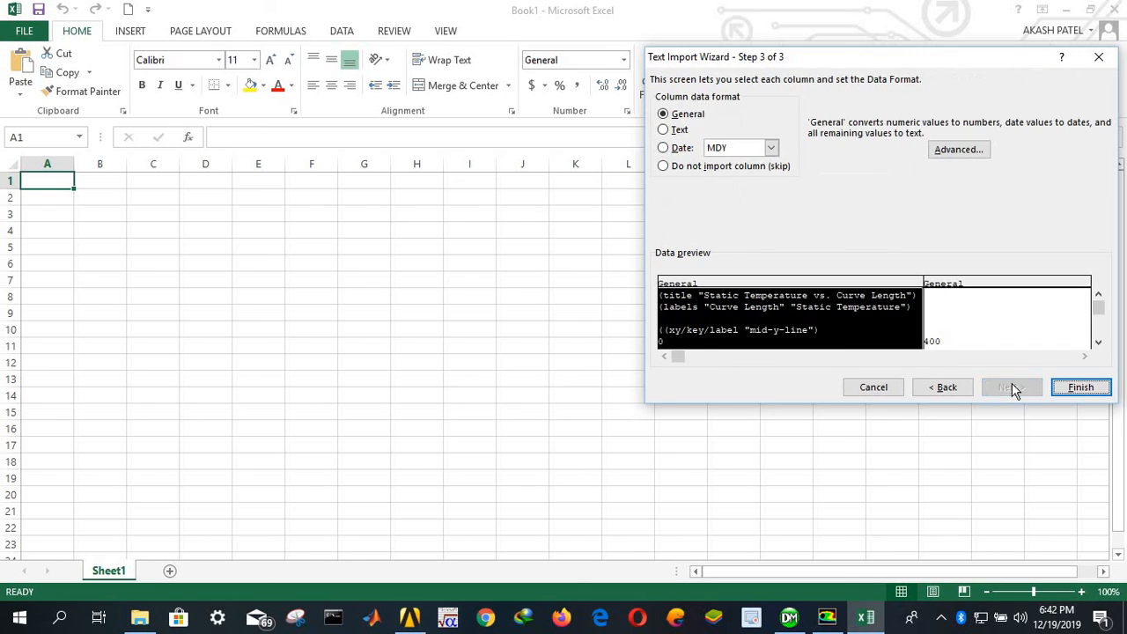
click(1081, 387)
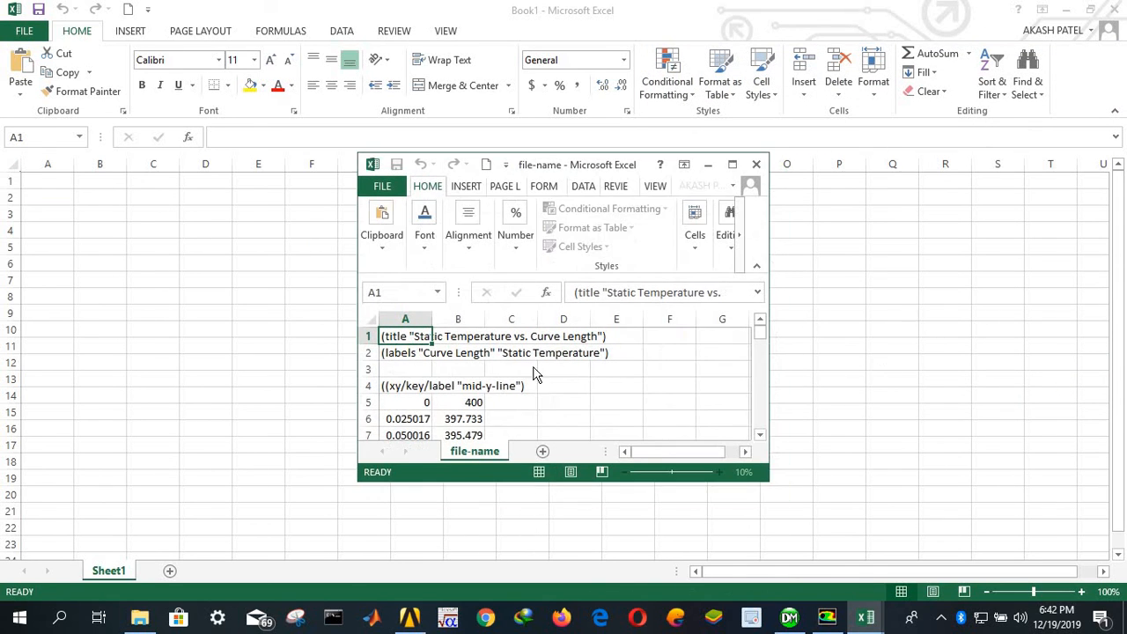
click(732, 164)
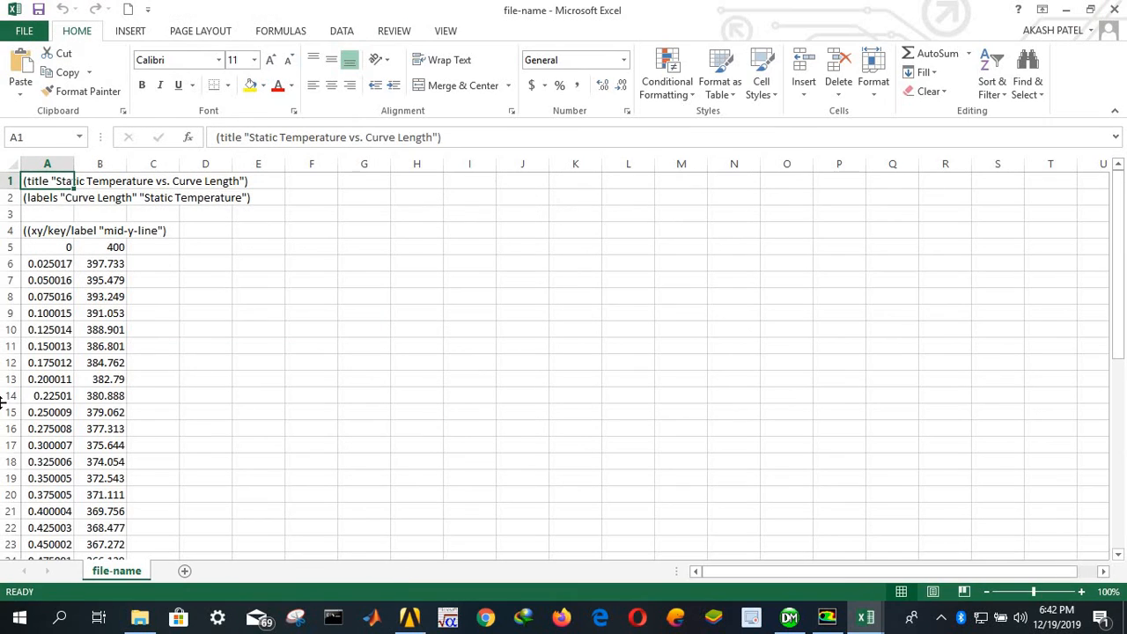
Examine the imported curve length and static temperature values along mid-y-line from the first row to the last
scroll(203, 377, down, 10)
scroll(63, 334, up, 10)
scroll(63, 342, down, 3)
scroll(63, 325, up, 4)
scroll(97, 511, down, 20)
scroll(84, 358, up, 13)
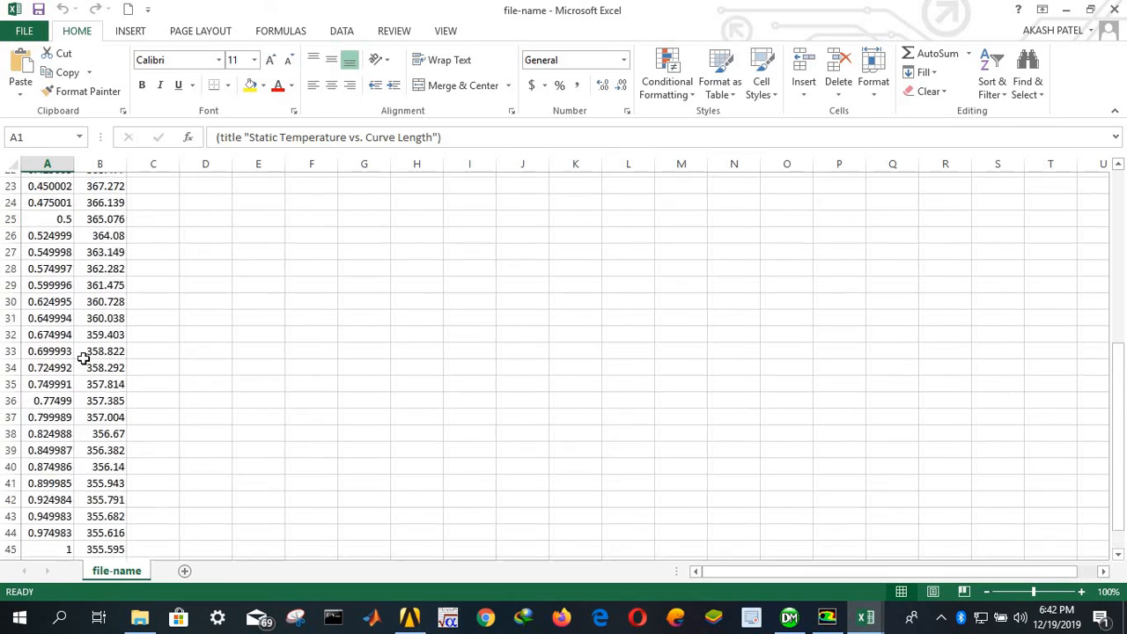
scroll(84, 357, up, 8)
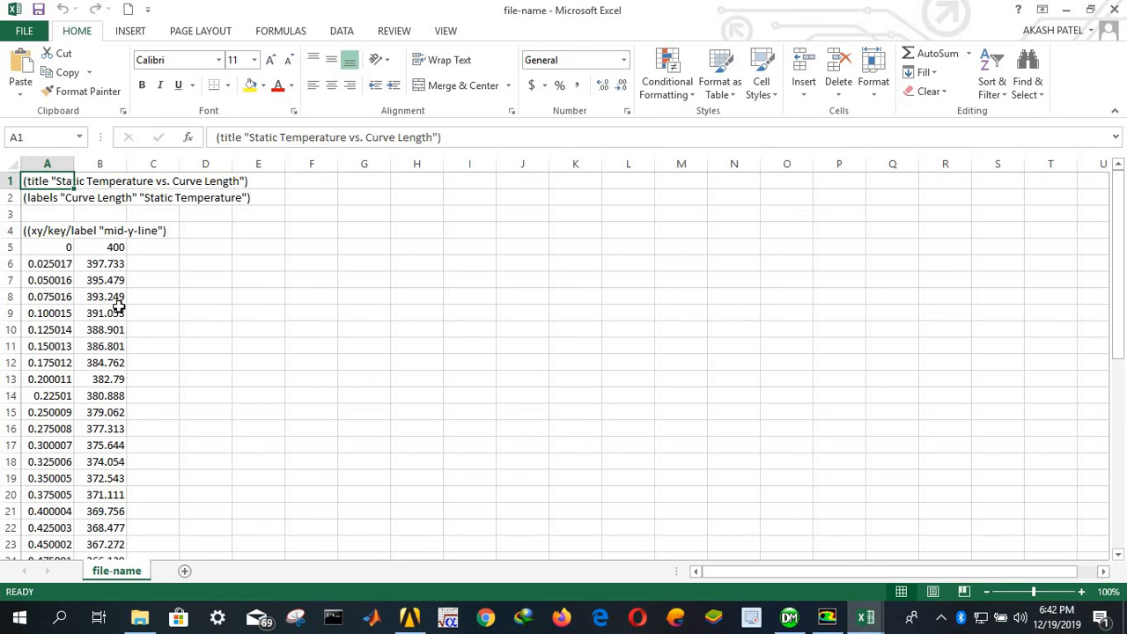
Select the curve length and temperature data starting at cell A5
drag(71, 251, 93, 552)
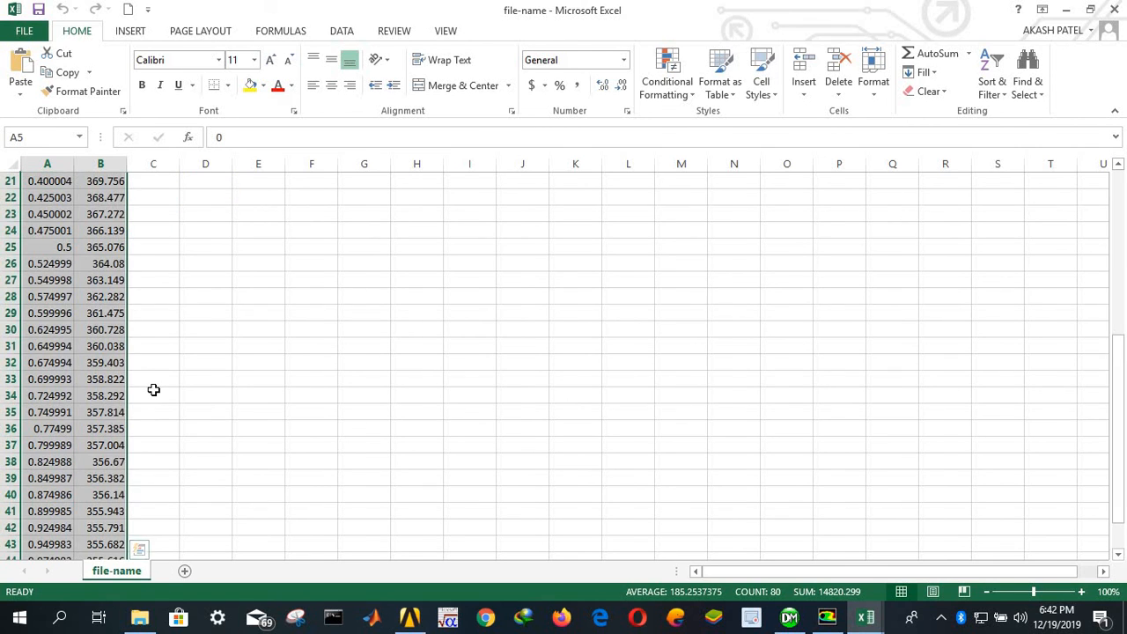
scroll(153, 390, up, 7)
click(145, 362)
click(53, 247)
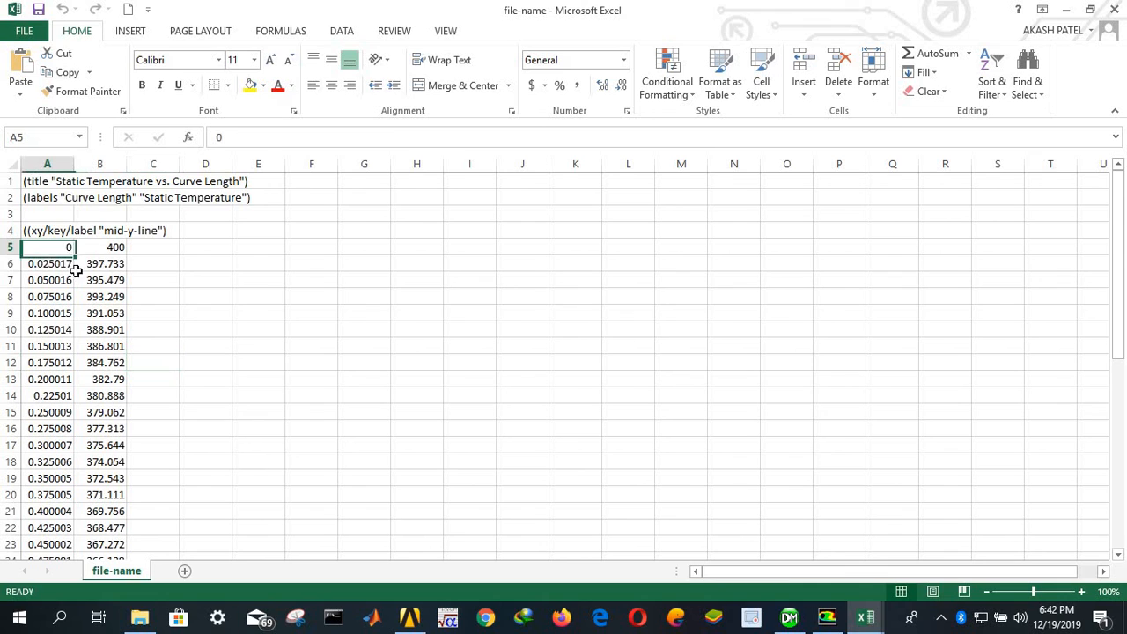